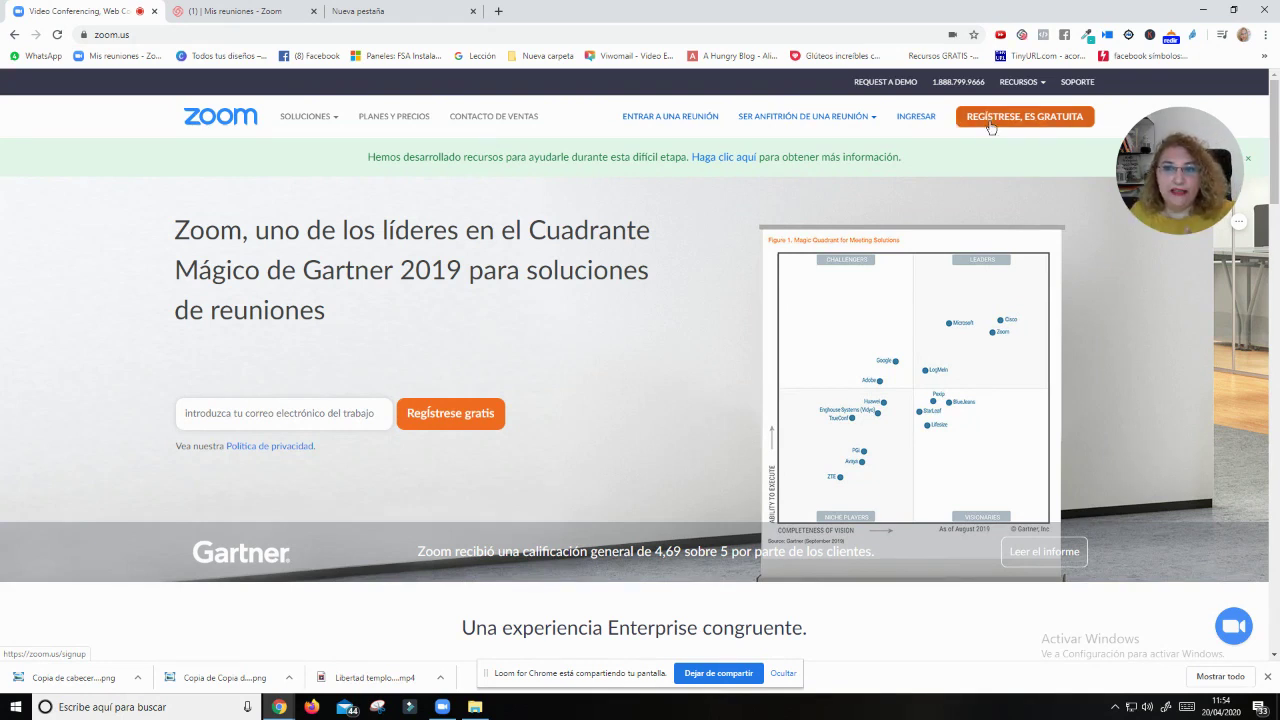
Sign in to the existing Zoom account.
{"action": "left_click", "coordinate": [917, 118]}
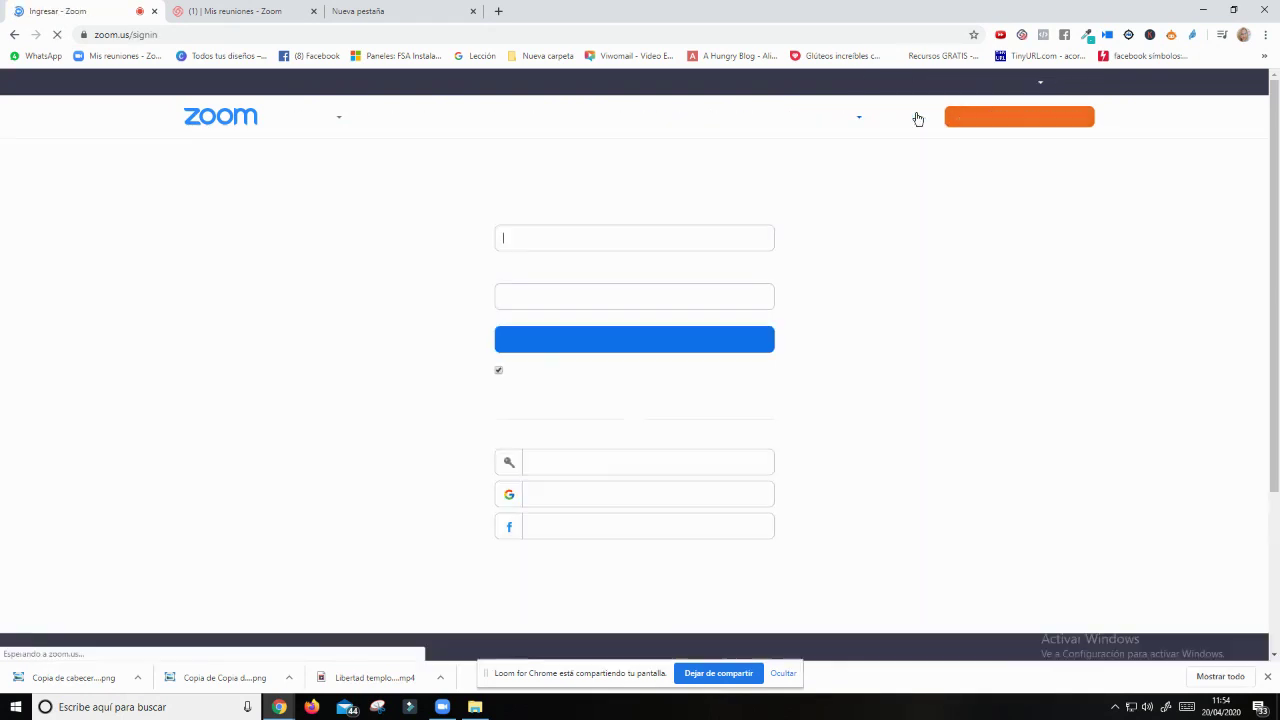
{"action": "left_click", "coordinate": [627, 345]}
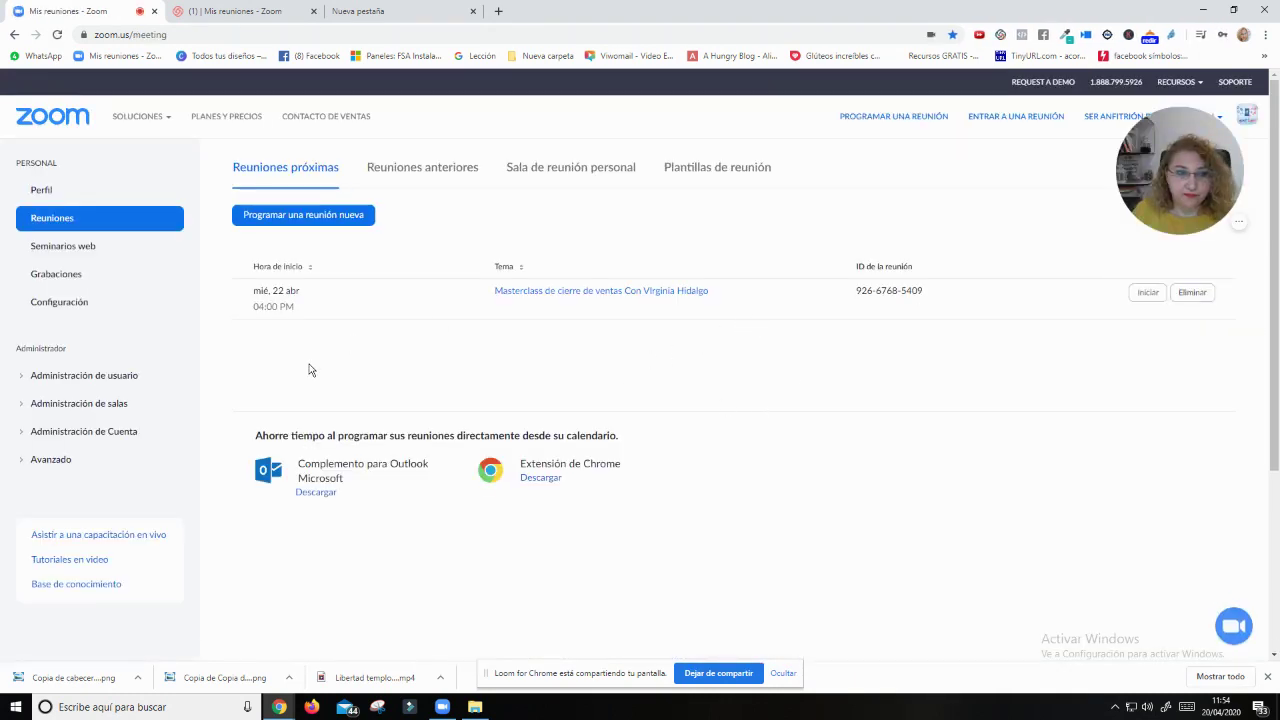
{"action": "left_click_drag", "start_coordinate": [1173, 173], "coordinate": [1185, 200]}
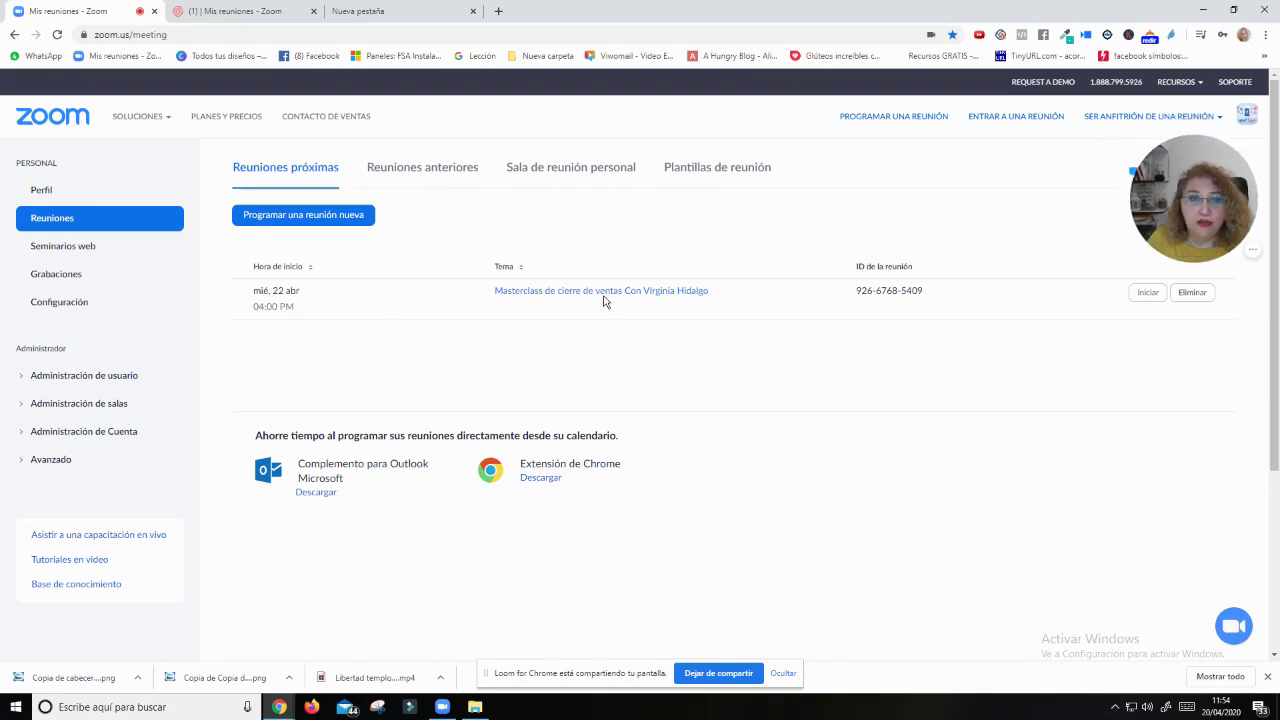
{"action": "left_click_drag", "start_coordinate": [1185, 194], "coordinate": [1176, 368]}
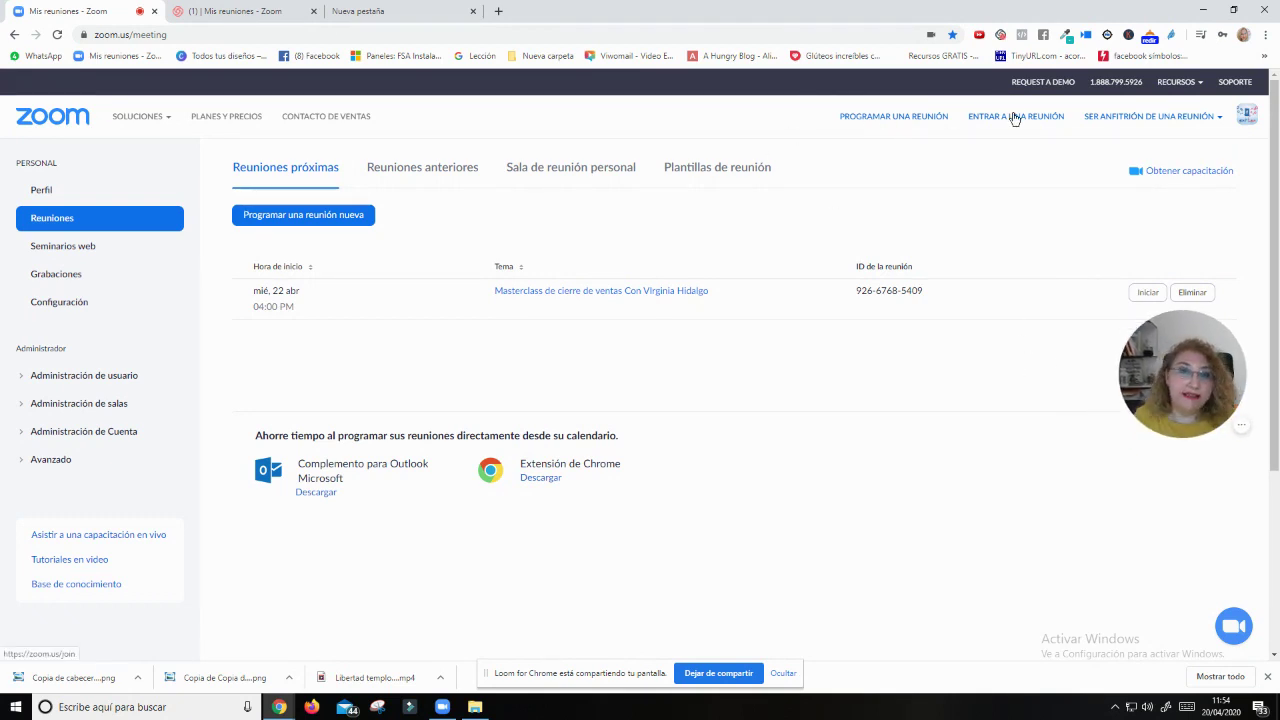
{"action": "mouse_move", "coordinate": [1120, 123]}
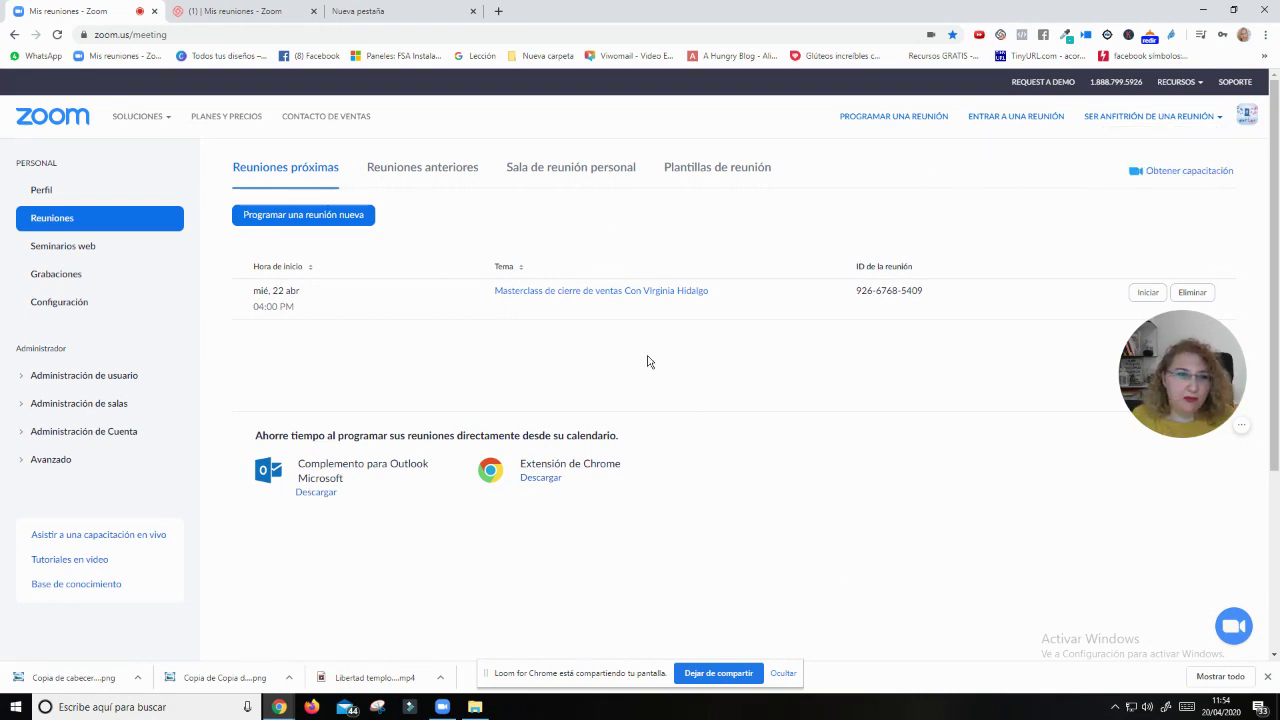
Start scheduling a new meeting and set its topic to "masterclass ads".
{"action": "left_click", "coordinate": [897, 117]}
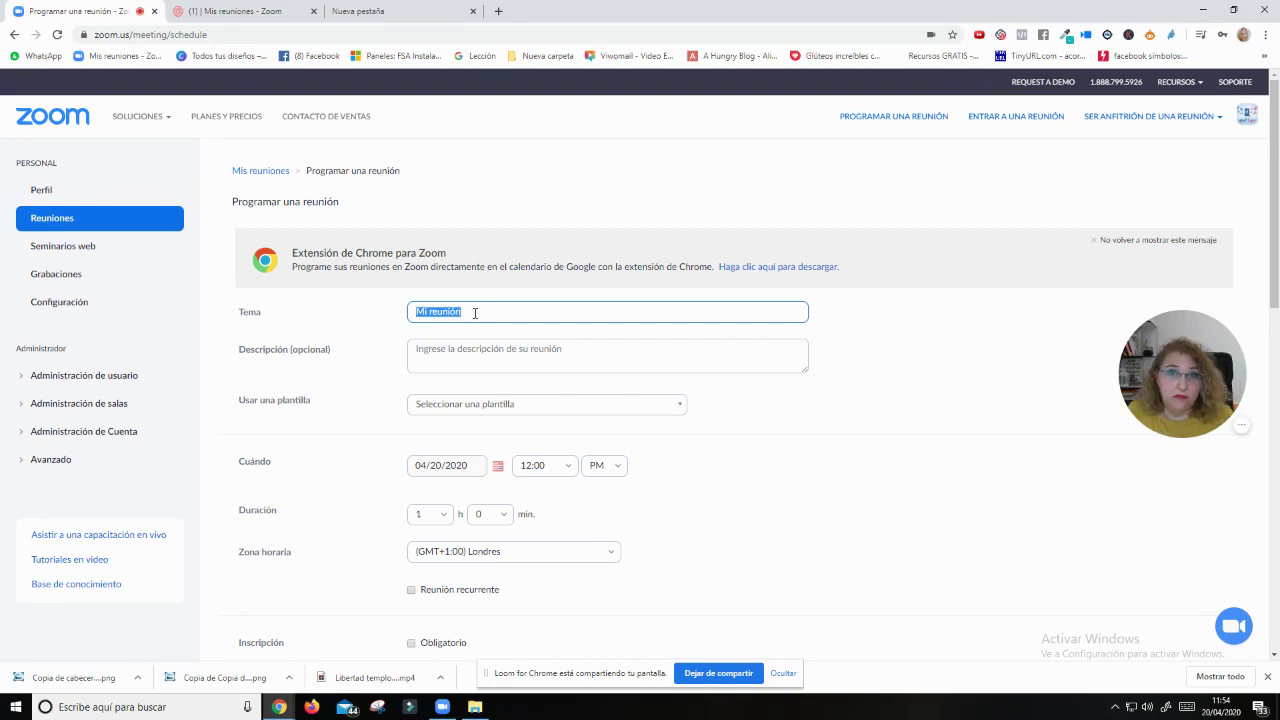
{"action": "key", "text": "BackSpace"}
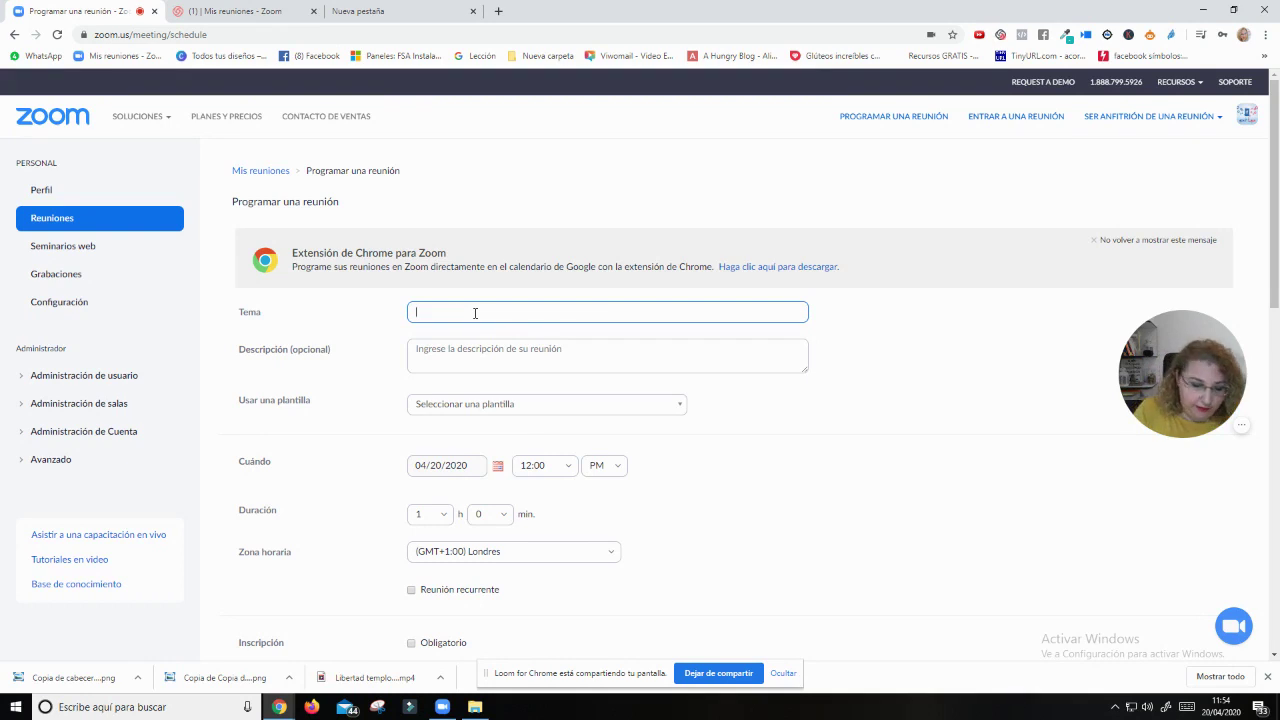
{"action": "type", "text": "Mast"}
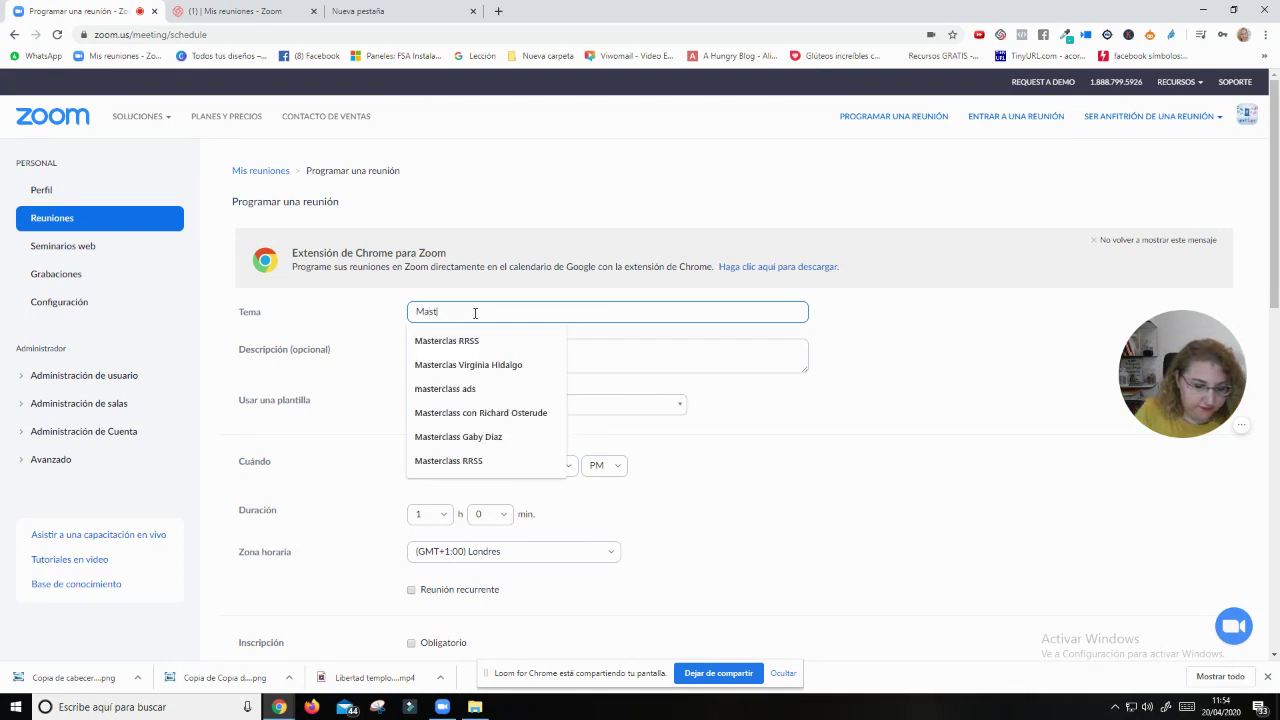
{"action": "type", "text": "erclass ads"}
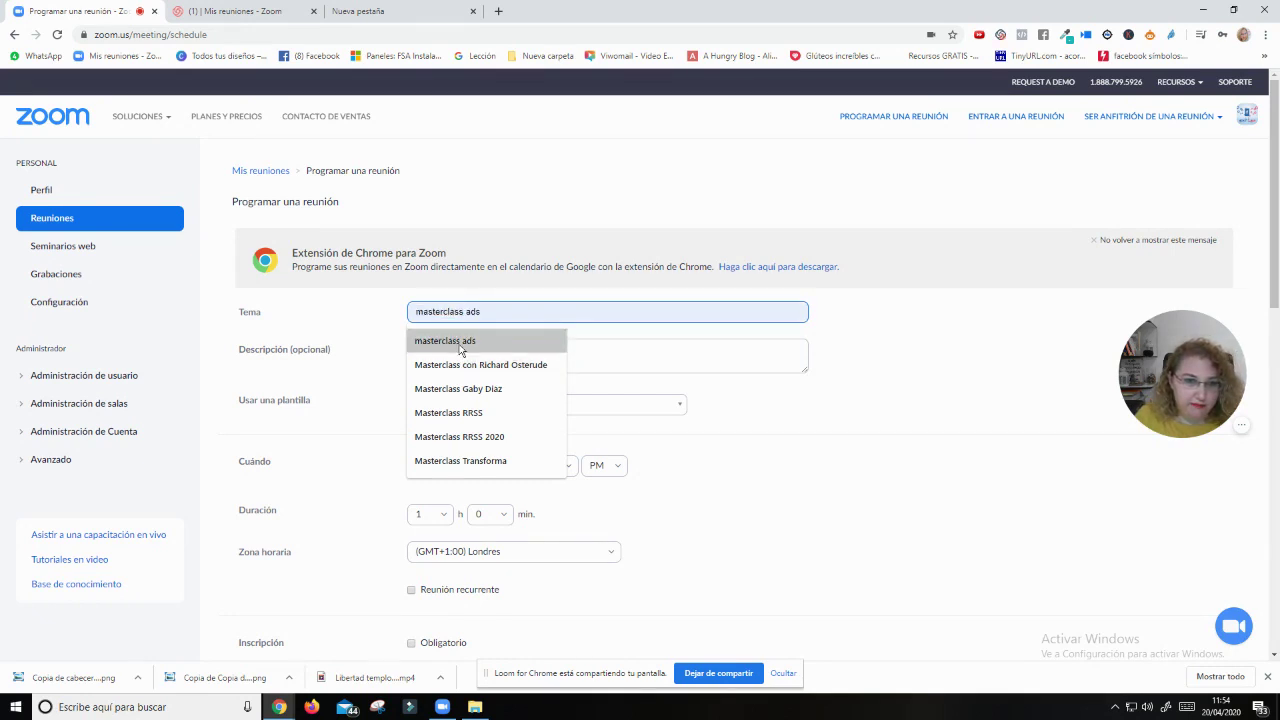
{"action": "left_click", "coordinate": [470, 341]}
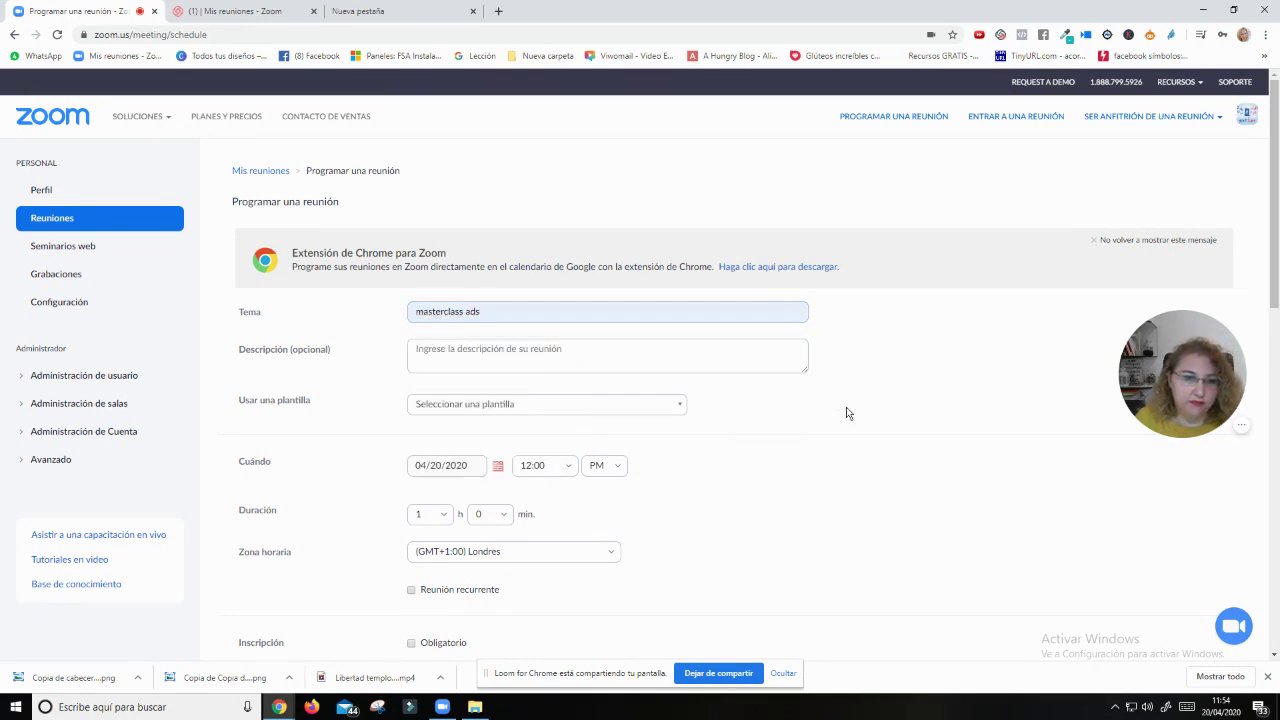
Look at the optional description field and the available meeting templates without choosing one.
{"action": "left_click", "coordinate": [420, 352]}
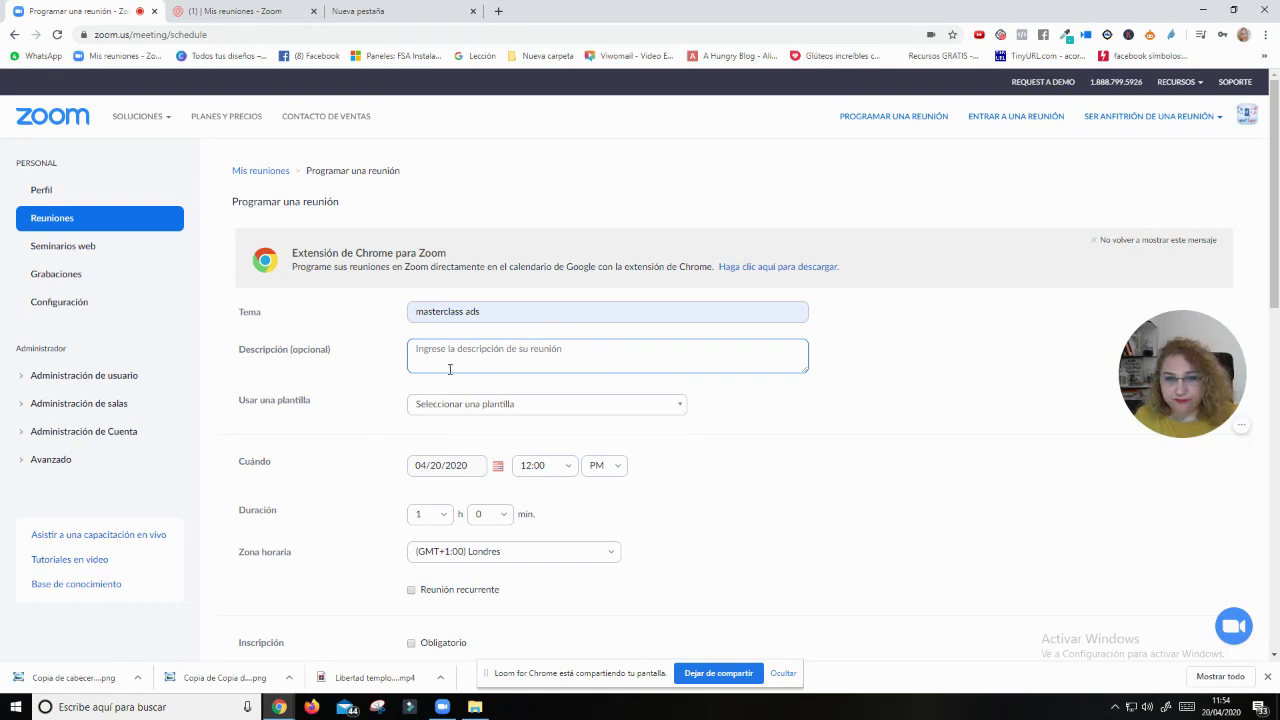
{"action": "left_click", "coordinate": [678, 410]}
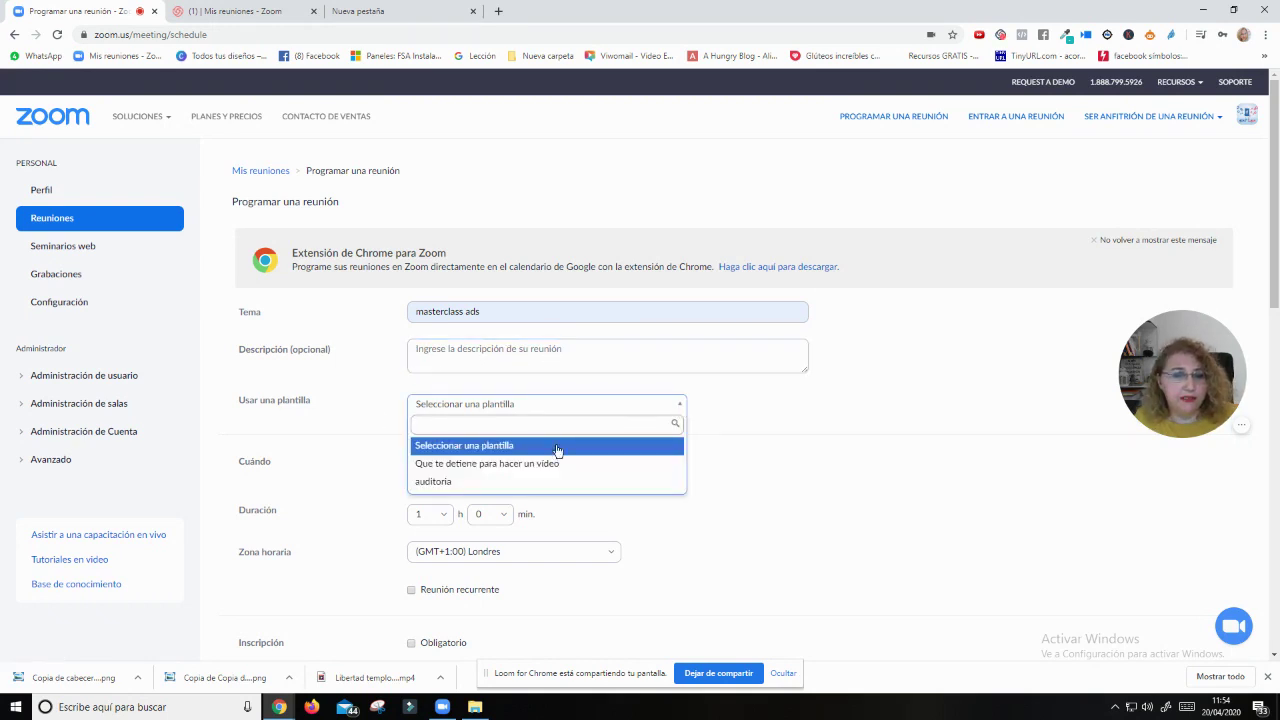
{"action": "left_click", "coordinate": [765, 436]}
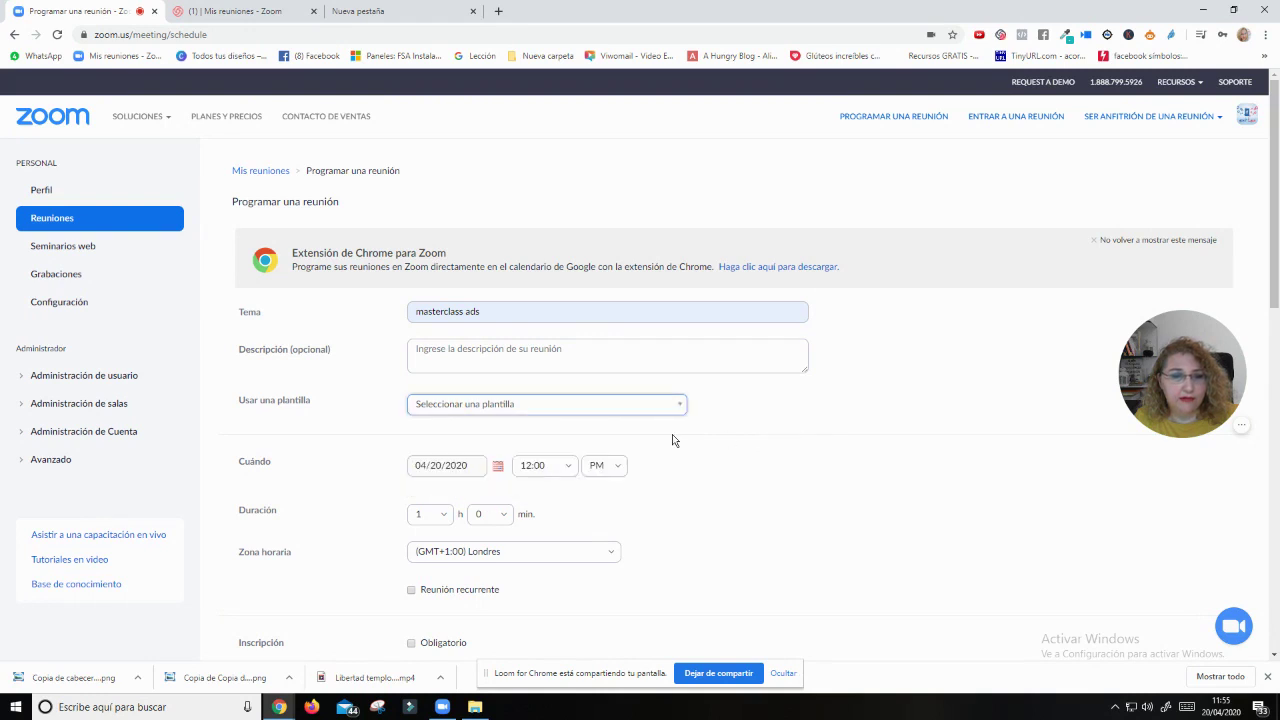
Schedule the meeting for 04/25/2020 at 6:00 PM.
{"action": "scroll", "coordinate": [585, 415], "scroll_direction": "down", "scroll_amount": 2}
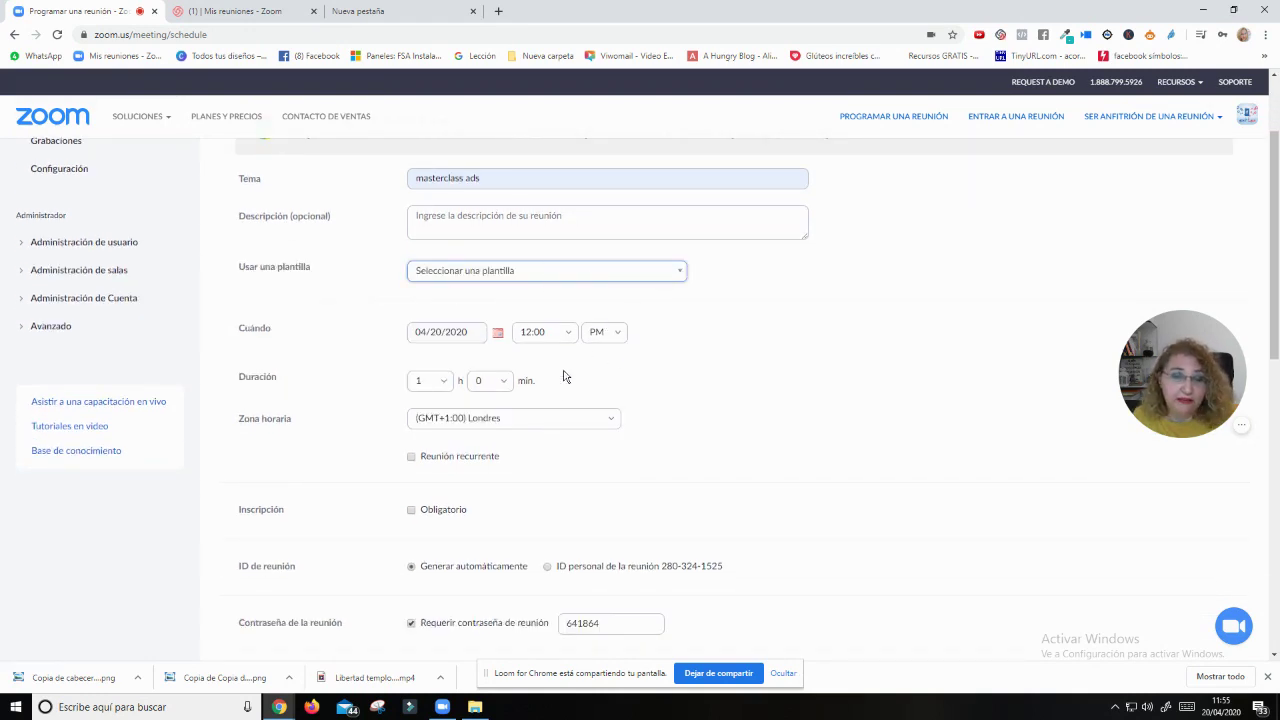
{"action": "left_click", "coordinate": [497, 333]}
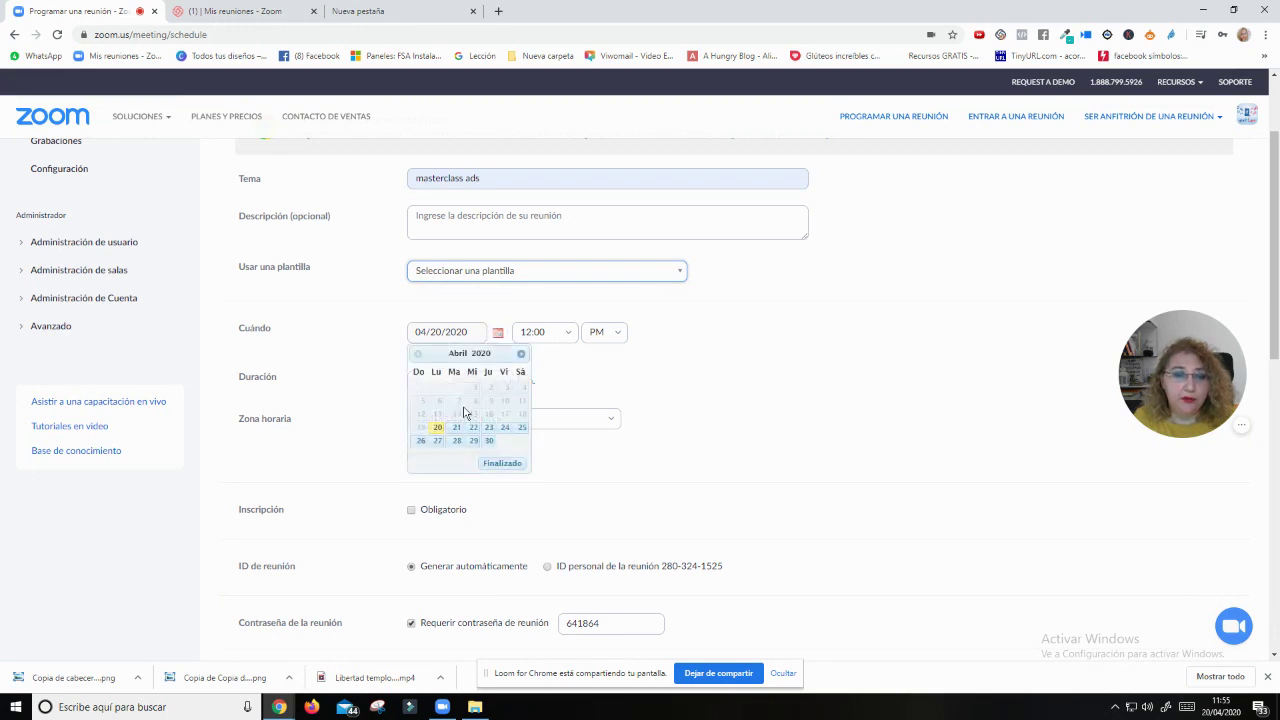
{"action": "left_click", "coordinate": [520, 431]}
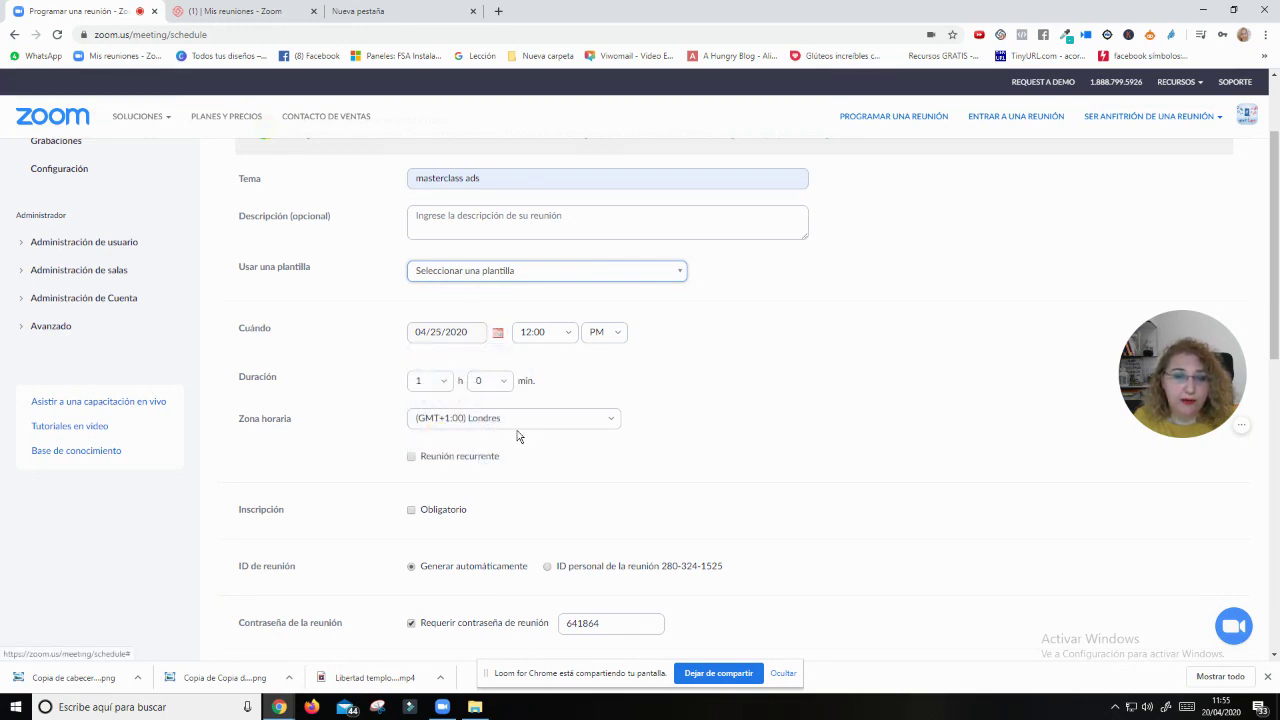
{"action": "left_click", "coordinate": [568, 335]}
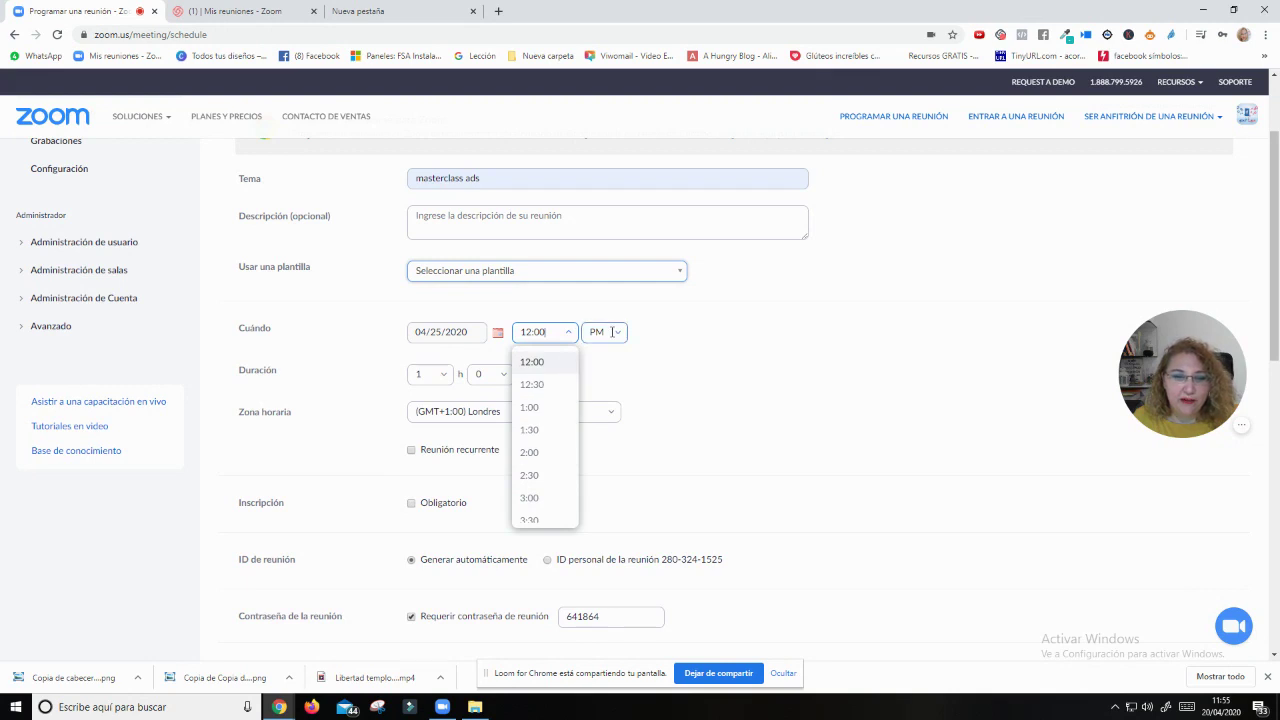
{"action": "scroll", "coordinate": [553, 468], "scroll_direction": "down", "scroll_amount": 1}
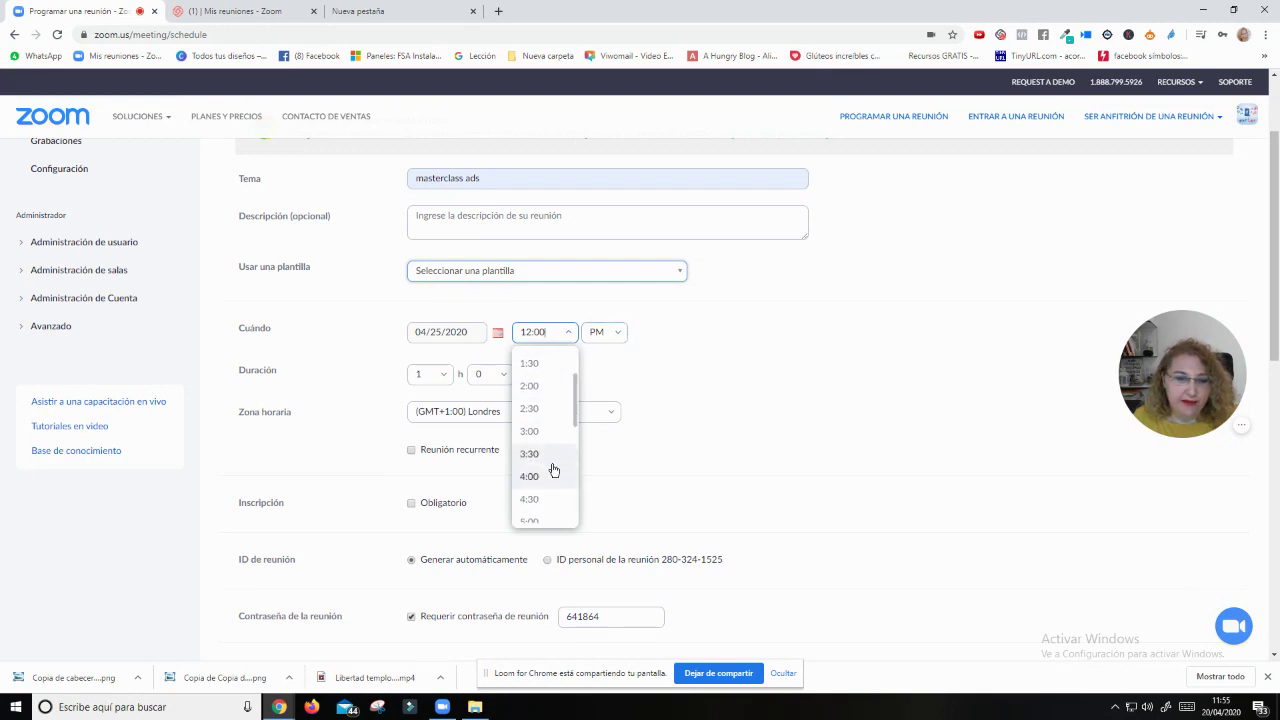
{"action": "scroll", "coordinate": [553, 468], "scroll_direction": "down", "scroll_amount": 2}
{"action": "left_click", "coordinate": [552, 435]}
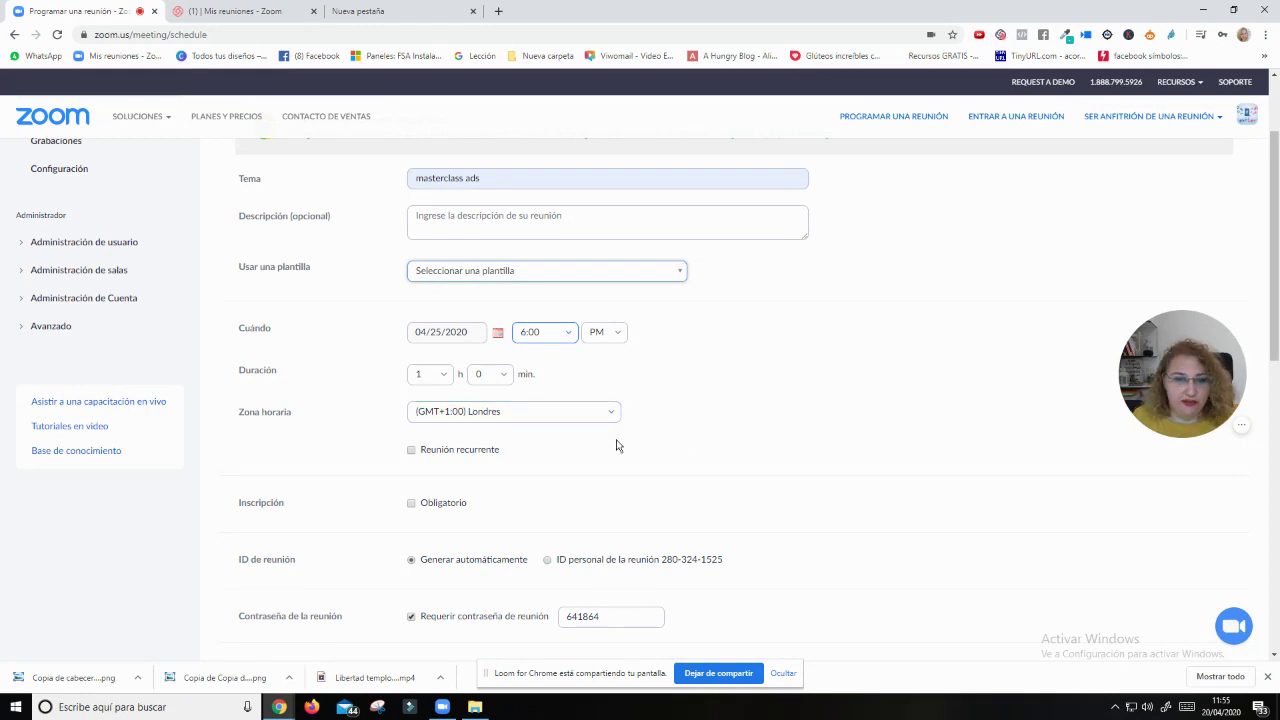
Make registration mandatory for the meeting and remove the meeting password requirement.
{"action": "scroll", "coordinate": [617, 445], "scroll_direction": "down", "scroll_amount": 1}
{"action": "scroll", "coordinate": [617, 445], "scroll_direction": "down", "scroll_amount": 1}
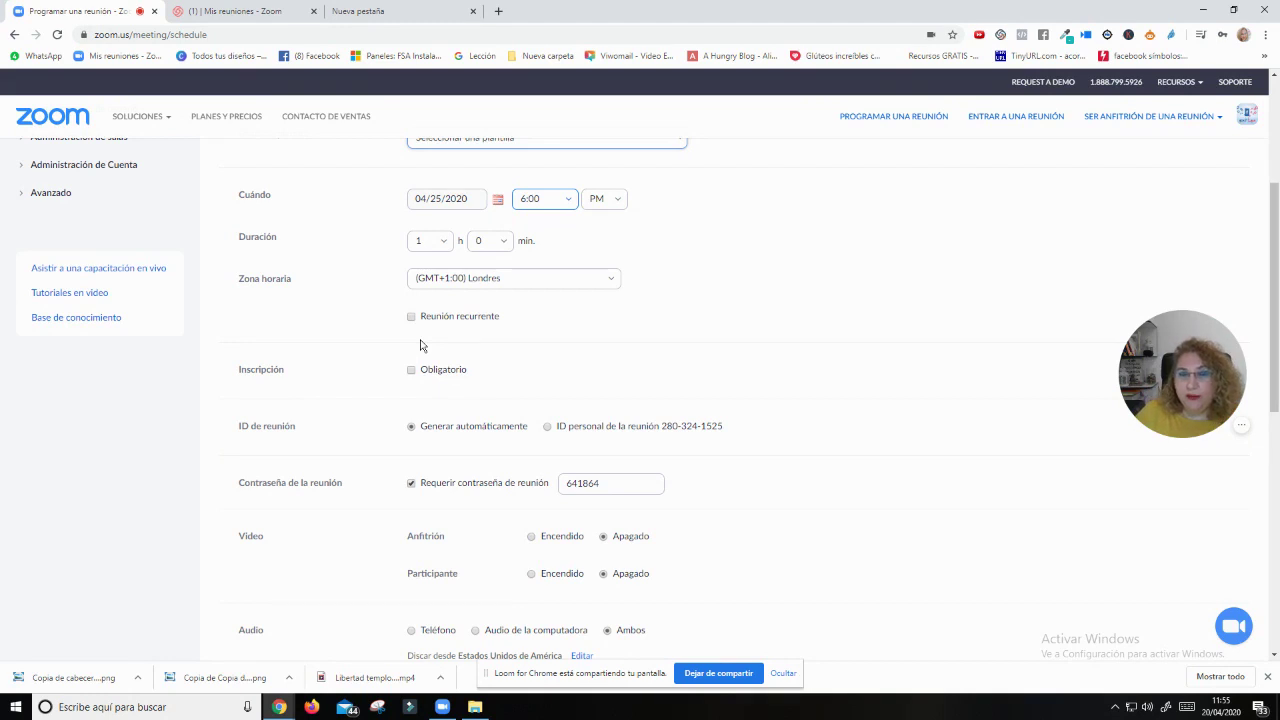
{"action": "left_click", "coordinate": [411, 370]}
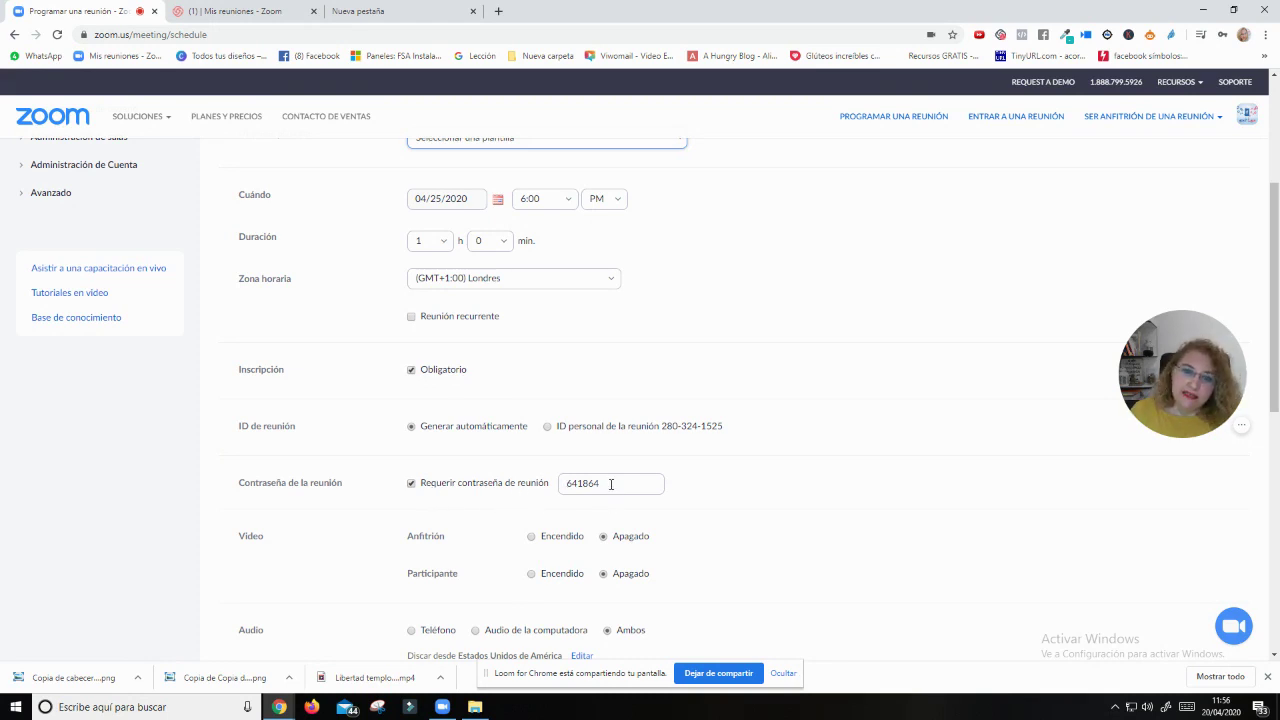
{"action": "left_click", "coordinate": [412, 484]}
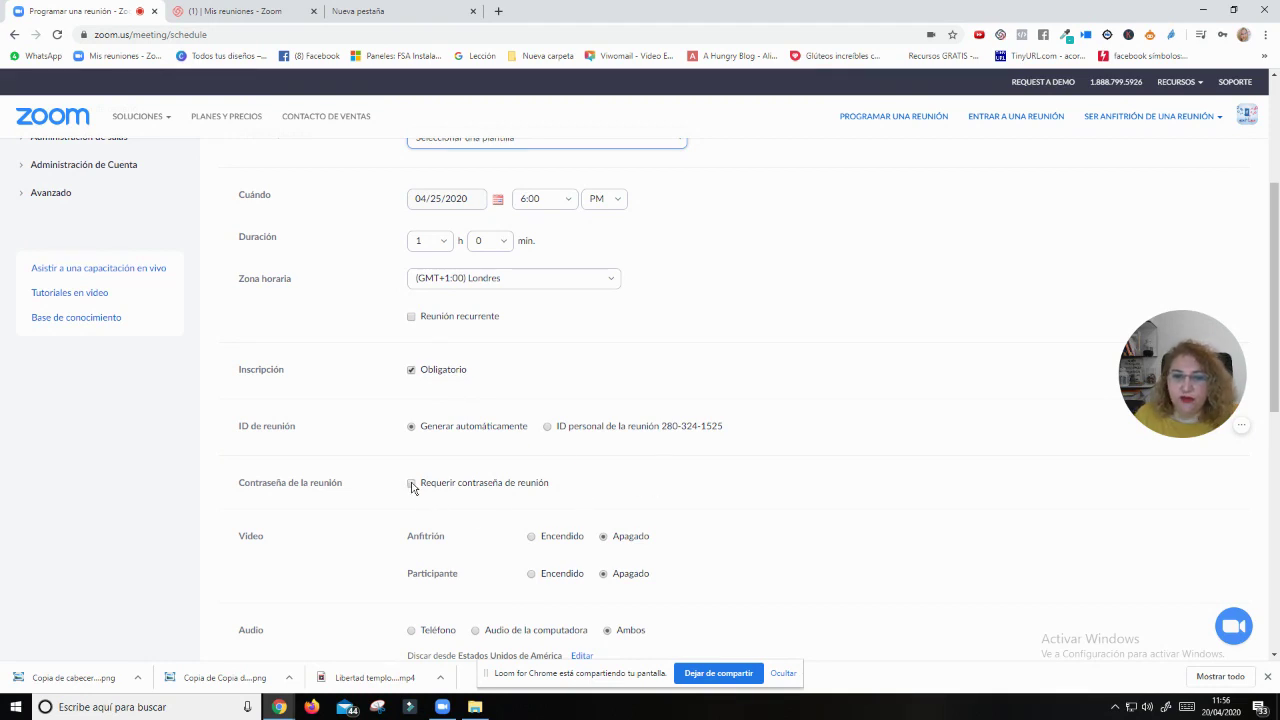
Try out the waiting room option for the meeting and switch it back off.
{"action": "scroll", "coordinate": [657, 478], "scroll_direction": "down", "scroll_amount": 1}
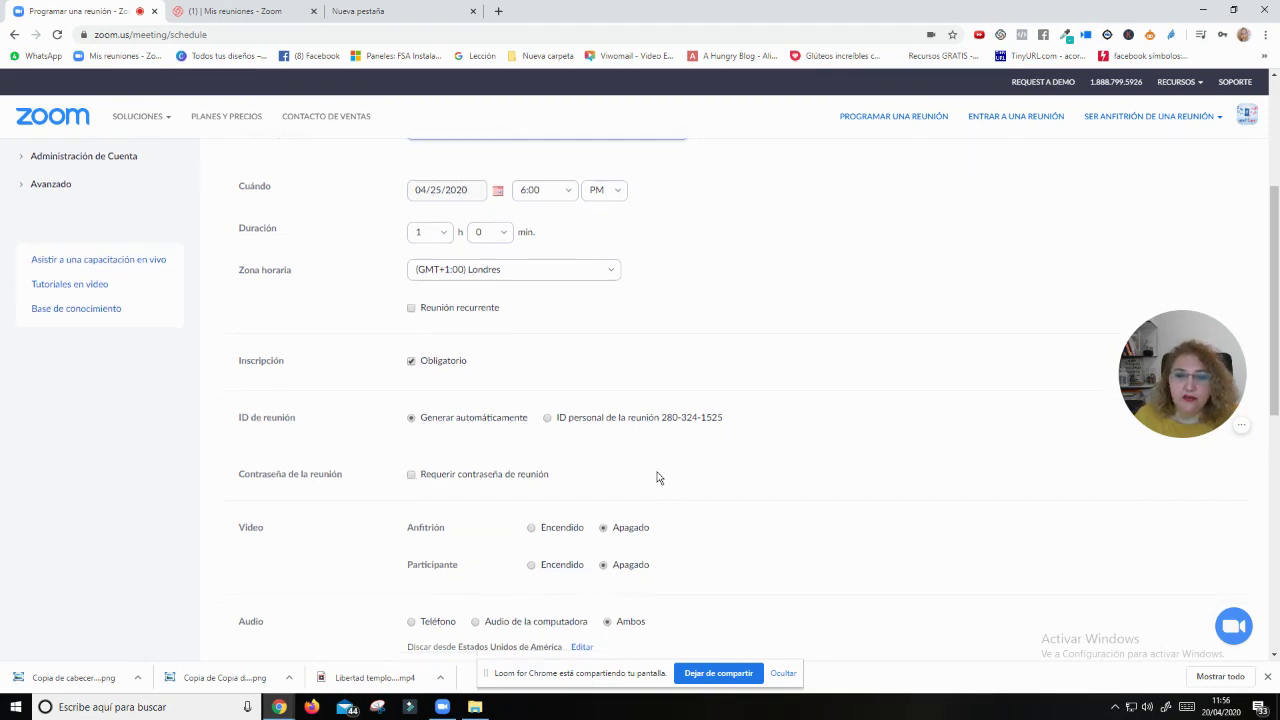
{"action": "scroll", "coordinate": [640, 450], "scroll_direction": "down", "scroll_amount": 3}
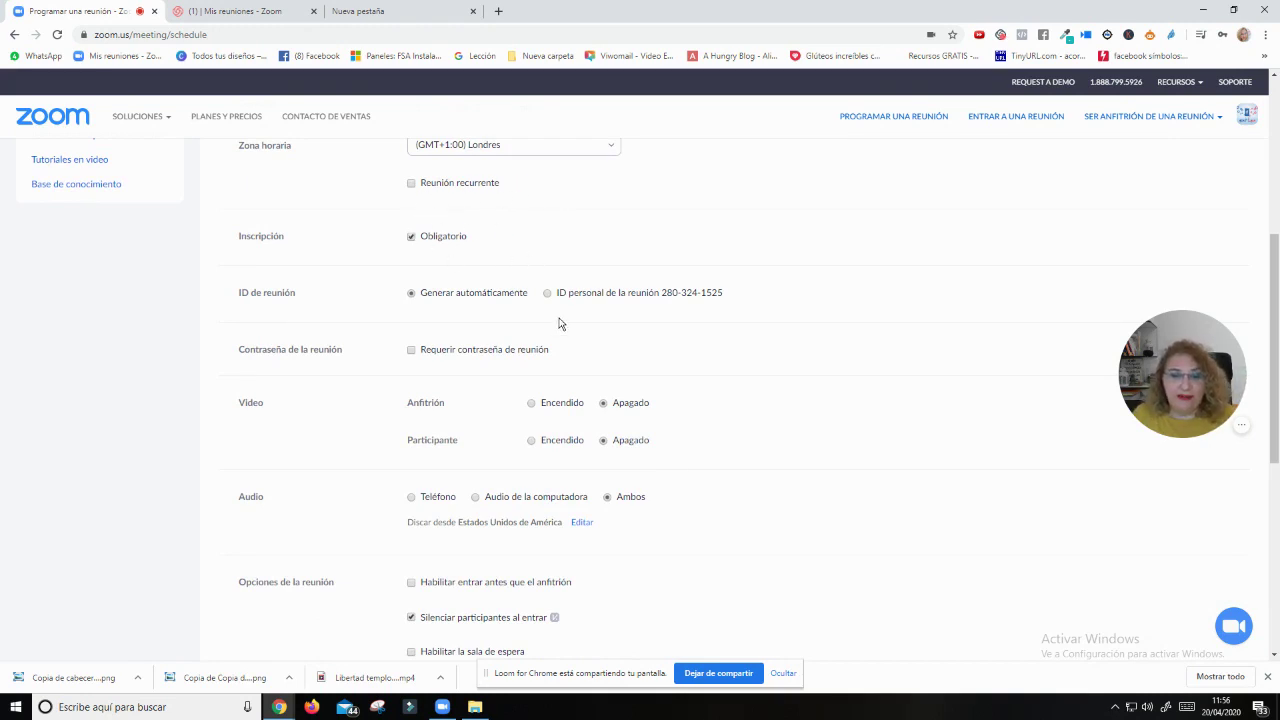
{"action": "scroll", "coordinate": [680, 415], "scroll_direction": "down", "scroll_amount": 3}
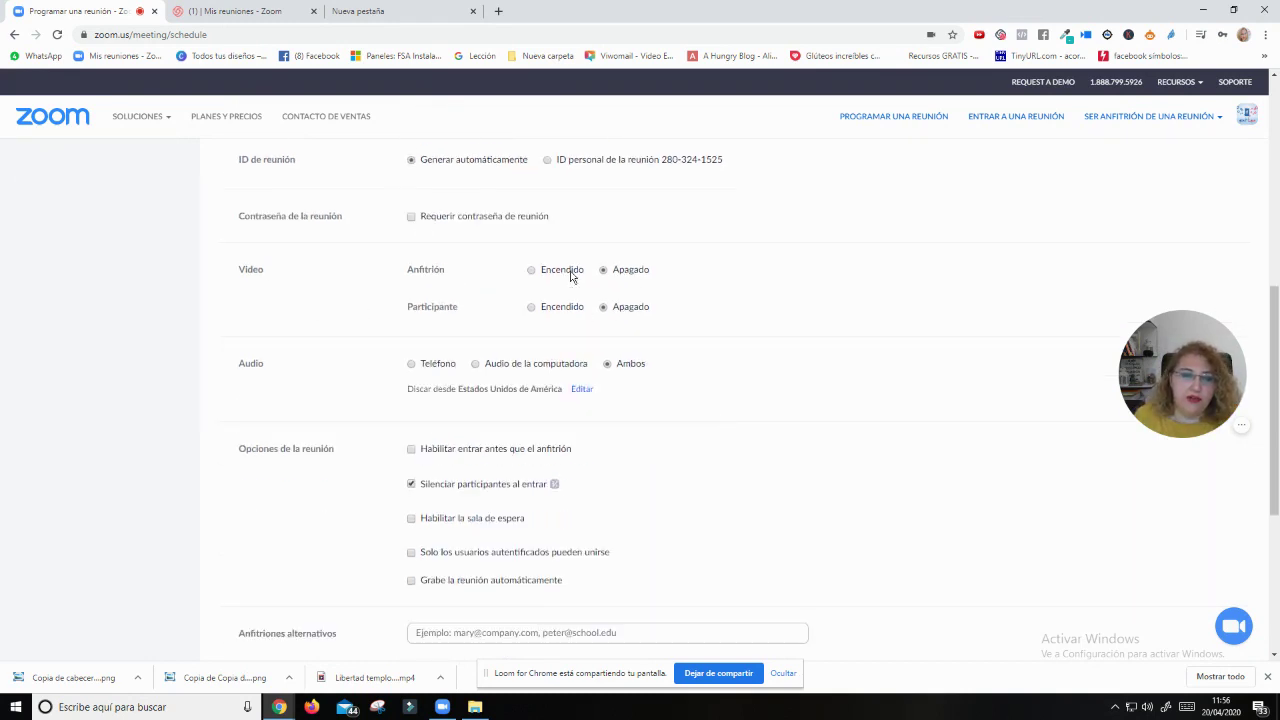
{"action": "scroll", "coordinate": [483, 428], "scroll_direction": "down", "scroll_amount": 3}
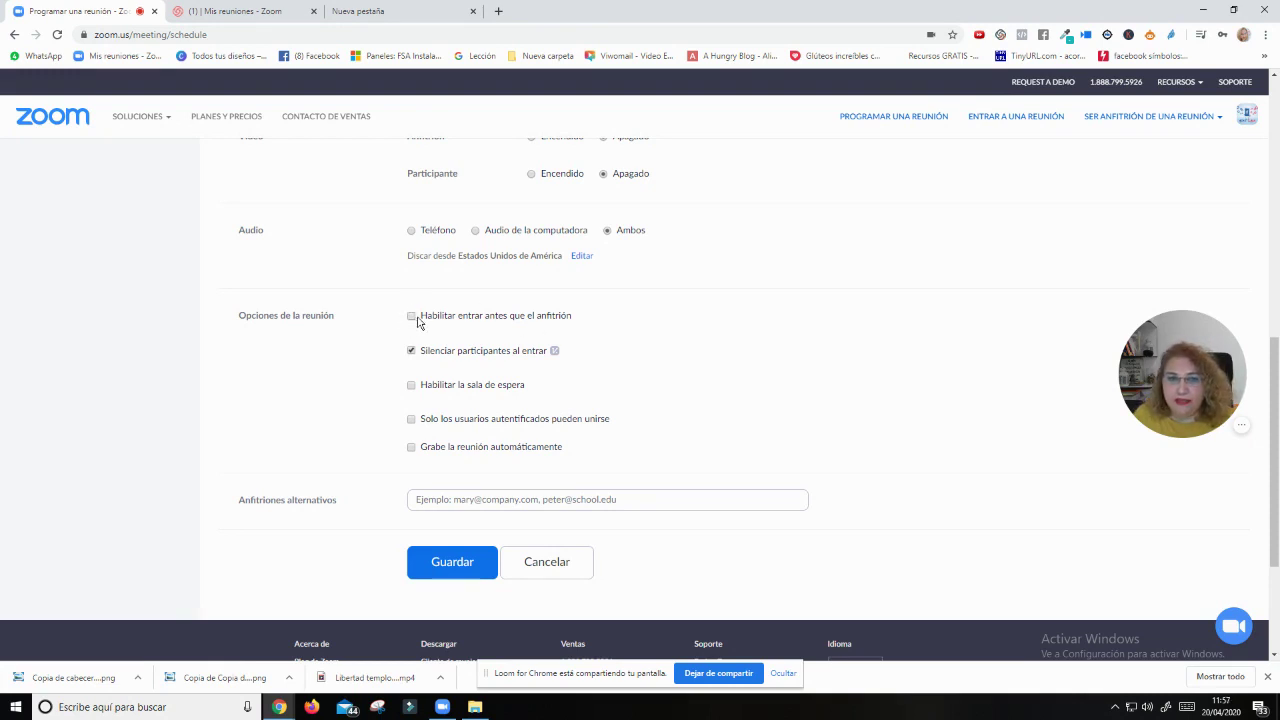
{"action": "left_click", "coordinate": [410, 387]}
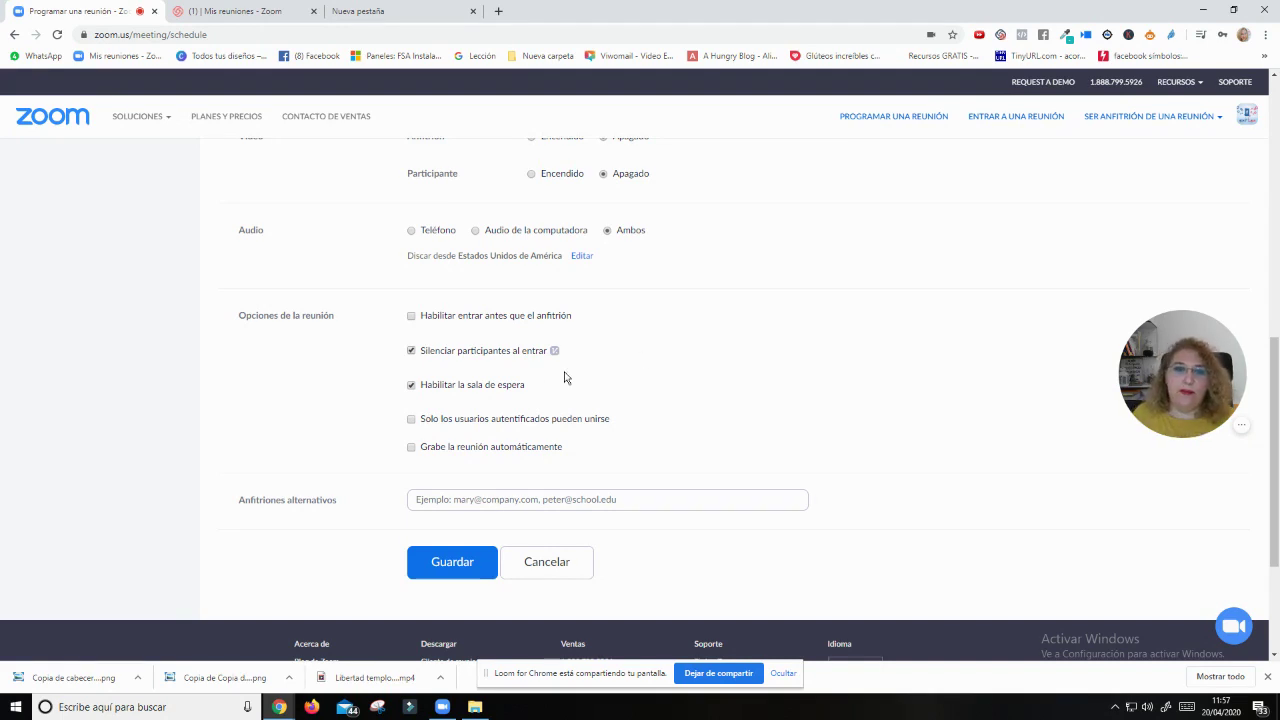
{"action": "left_click", "coordinate": [411, 386]}
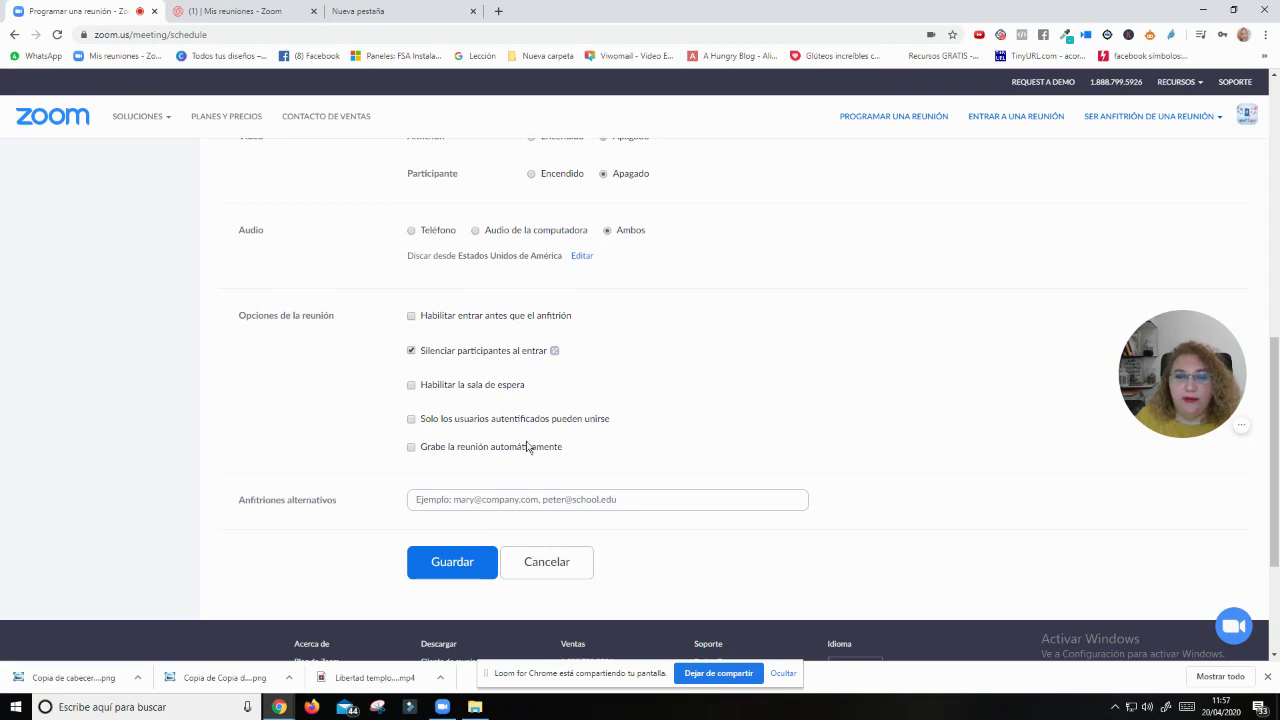
Set the meeting to record automatically on the local computer and save the meeting.
{"action": "left_click", "coordinate": [411, 447]}
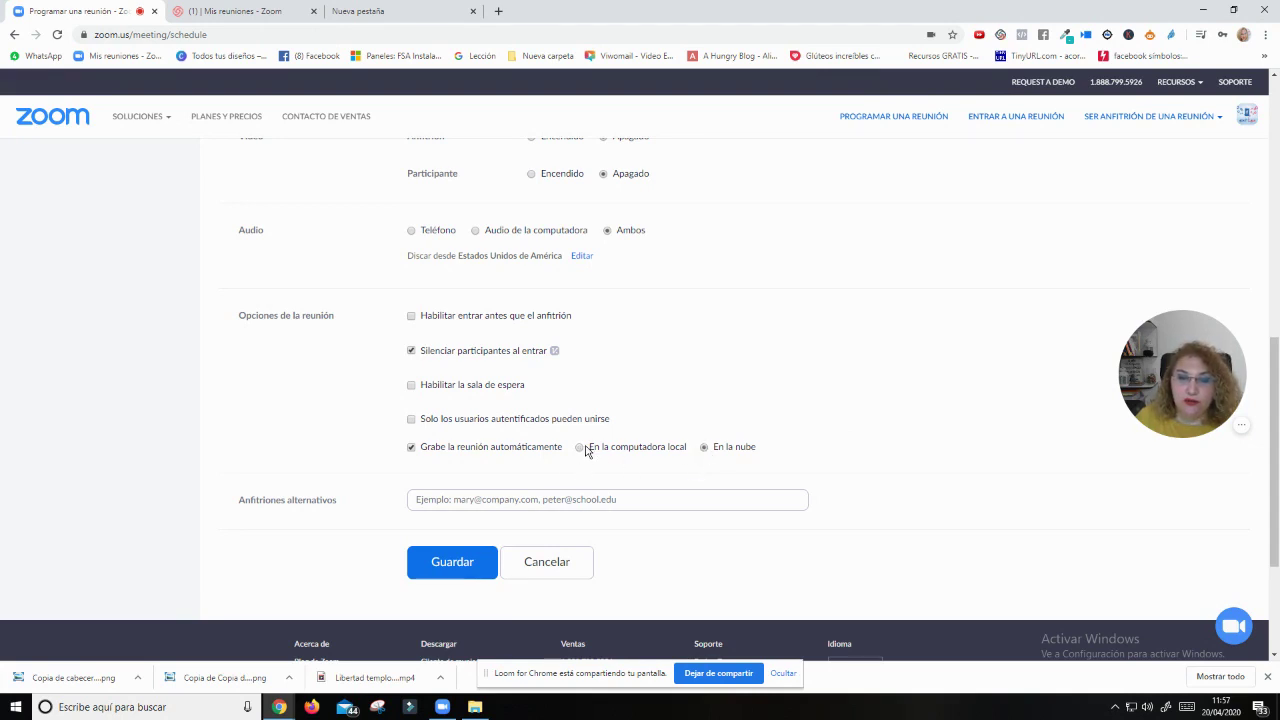
{"action": "left_click", "coordinate": [580, 447]}
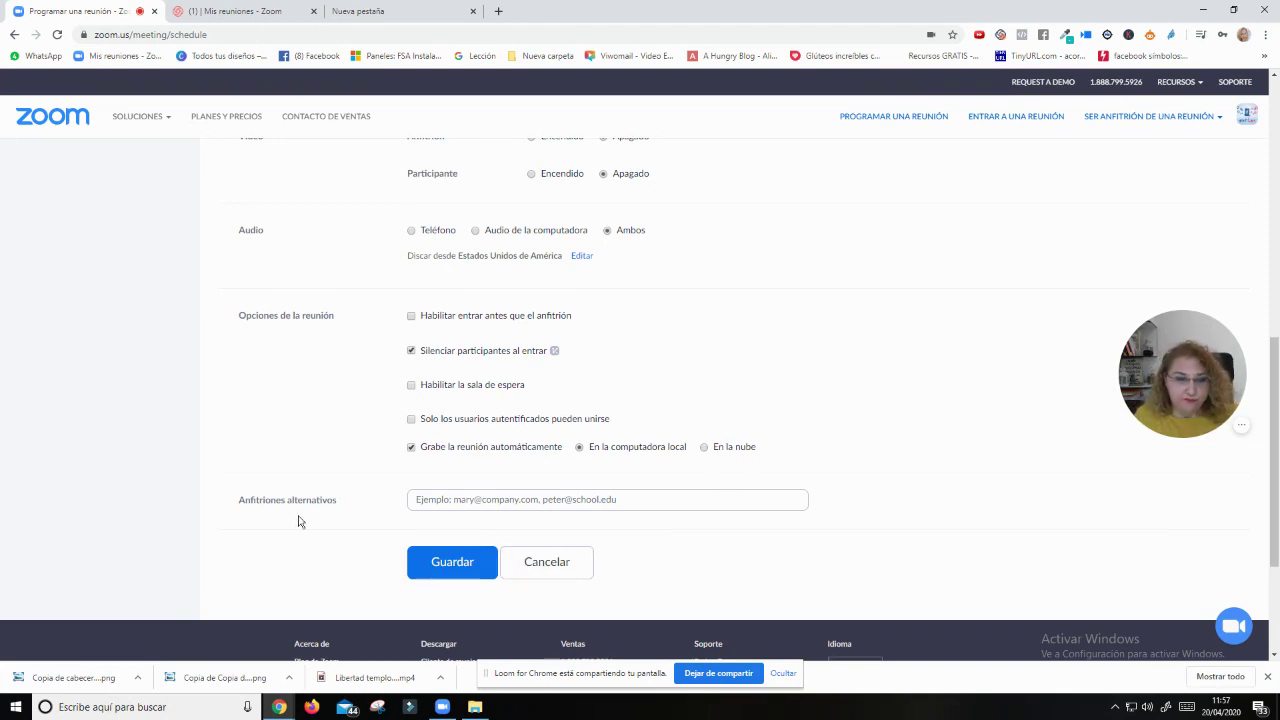
{"action": "scroll", "coordinate": [750, 466], "scroll_direction": "down", "scroll_amount": 2}
{"action": "scroll", "coordinate": [401, 498], "scroll_direction": "up", "scroll_amount": 1}
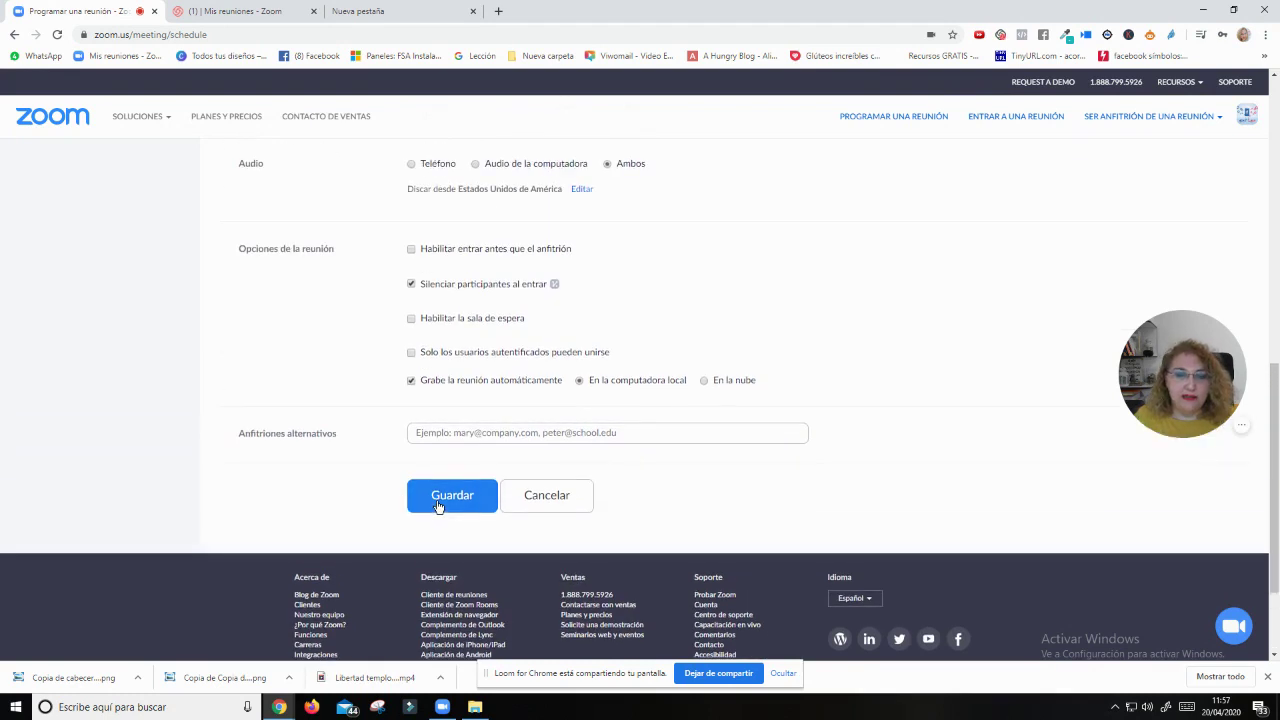
{"action": "left_click", "coordinate": [437, 500]}
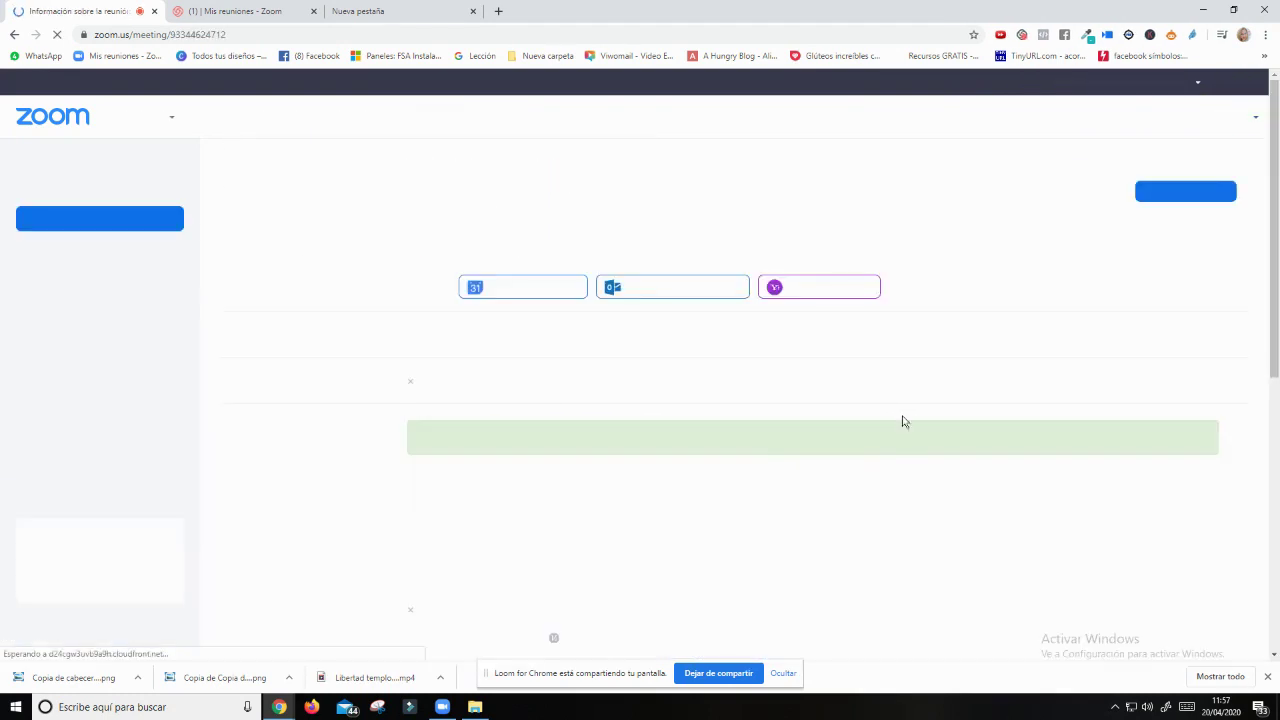
Review the meeting's registration link and invitation text, then close the invitation without copying it.
{"action": "scroll", "coordinate": [848, 476], "scroll_direction": "down", "scroll_amount": 1}
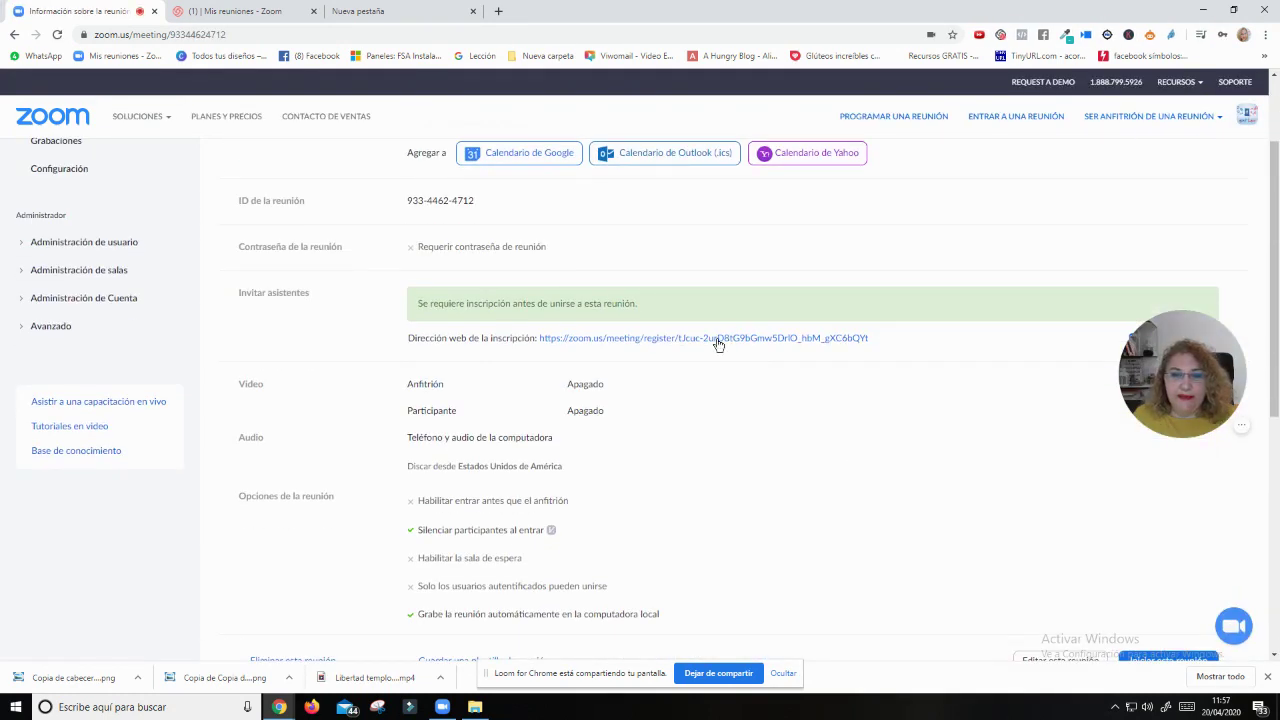
{"action": "left_click_drag", "start_coordinate": [1200, 382], "coordinate": [1200, 183]}
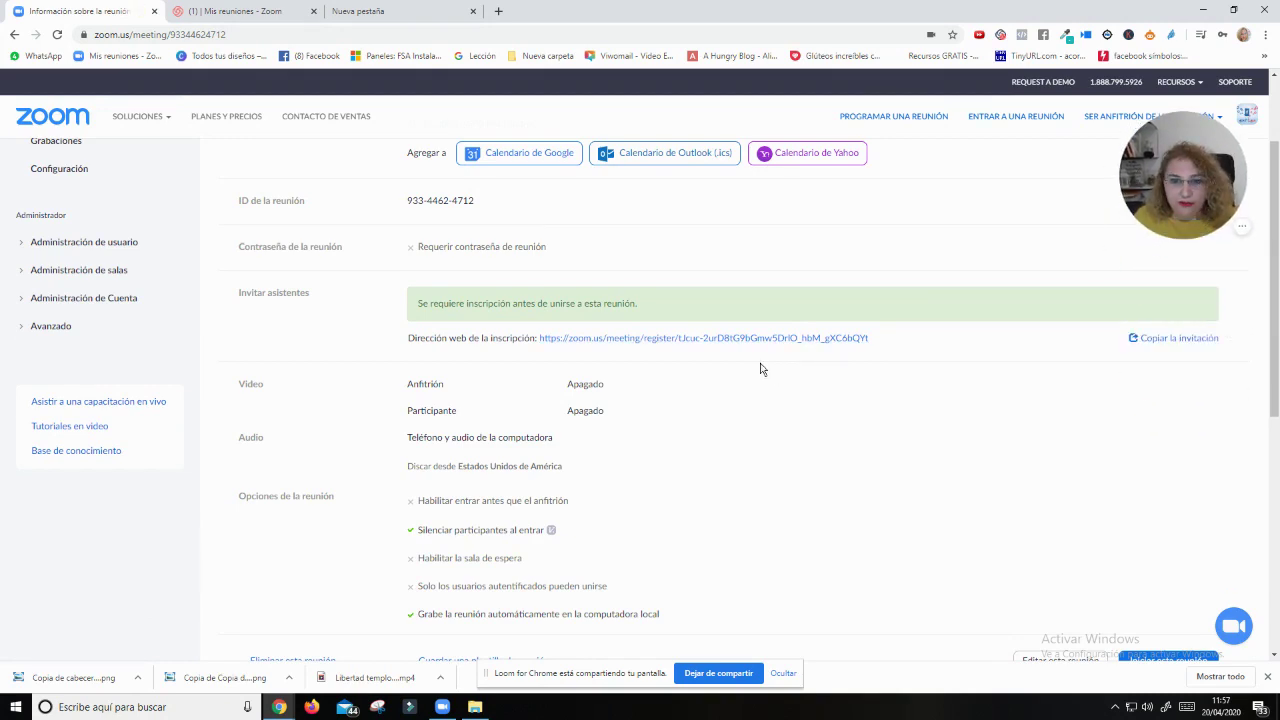
{"action": "left_click", "coordinate": [1172, 340]}
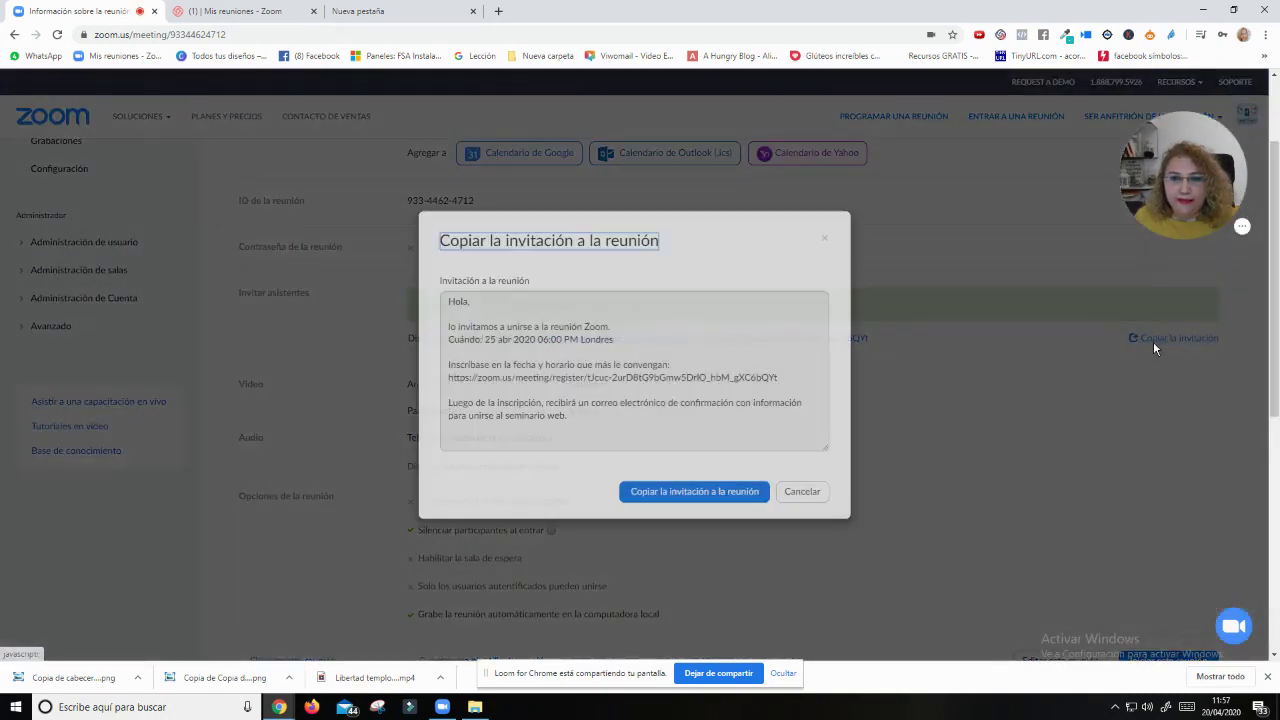
{"action": "scroll", "coordinate": [726, 366], "scroll_direction": "down", "scroll_amount": 2}
{"action": "scroll", "coordinate": [700, 360], "scroll_direction": "up", "scroll_amount": 2}
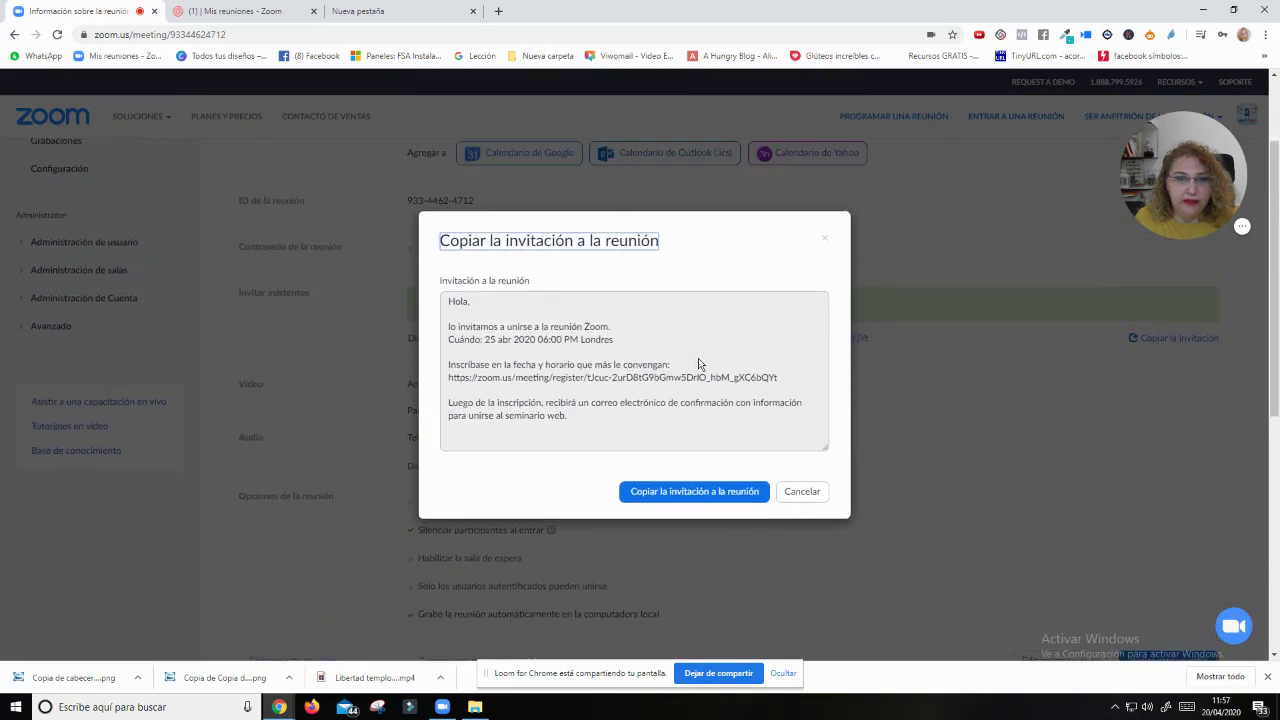
{"action": "left_click", "coordinate": [478, 311]}
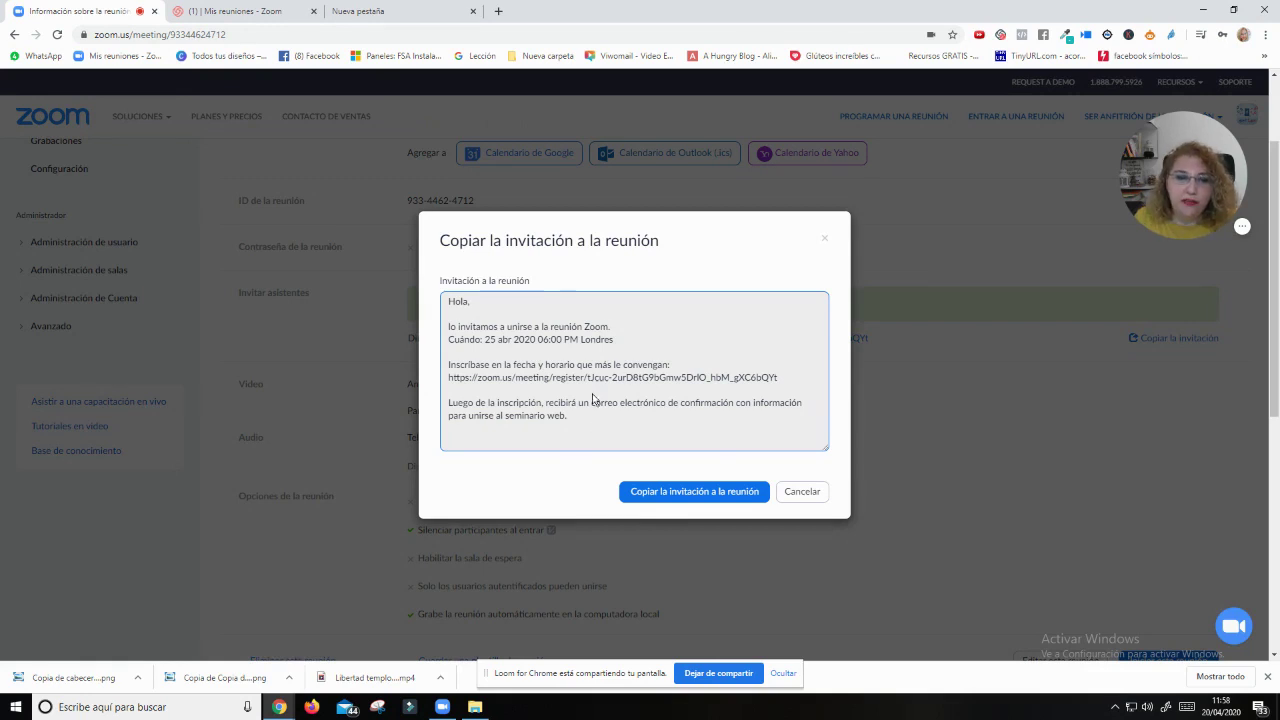
{"action": "scroll", "coordinate": [578, 410], "scroll_direction": "down", "scroll_amount": 1}
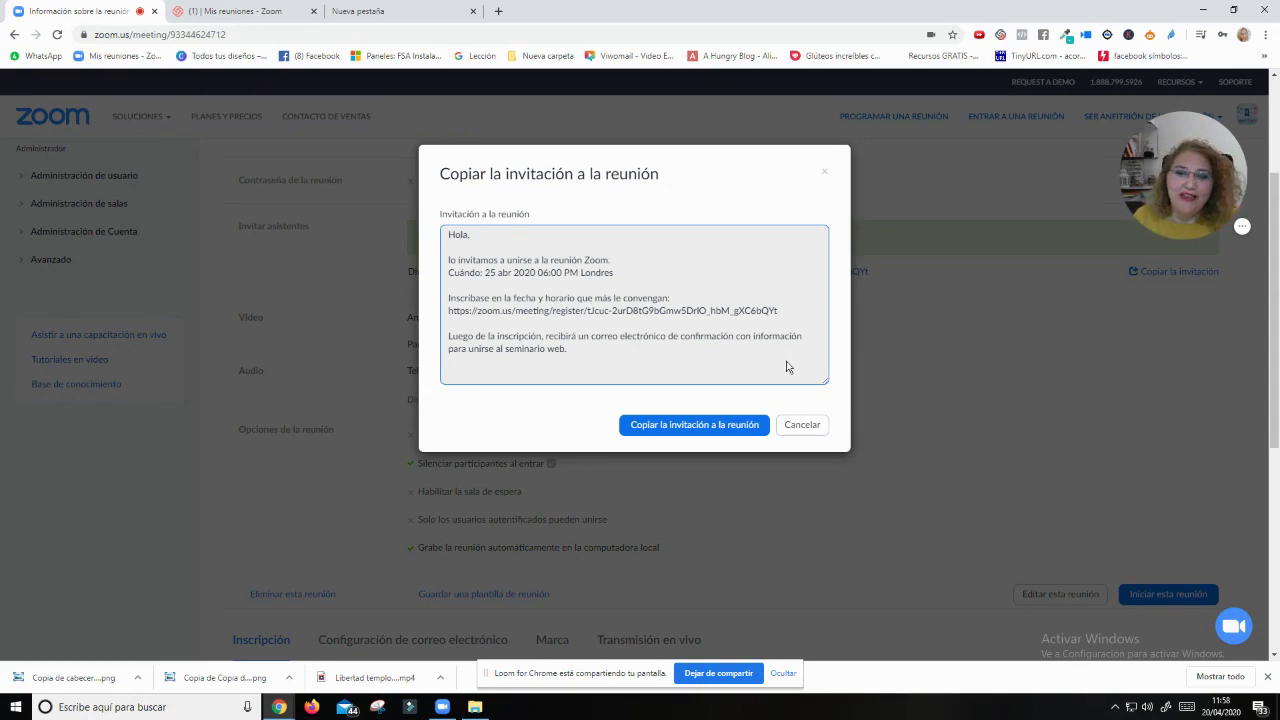
{"action": "left_click", "coordinate": [805, 425]}
Check the contact name and e-mail address in the meeting's e-mail settings and leave them without saving changes.
{"action": "scroll", "coordinate": [797, 434], "scroll_direction": "down", "scroll_amount": 2}
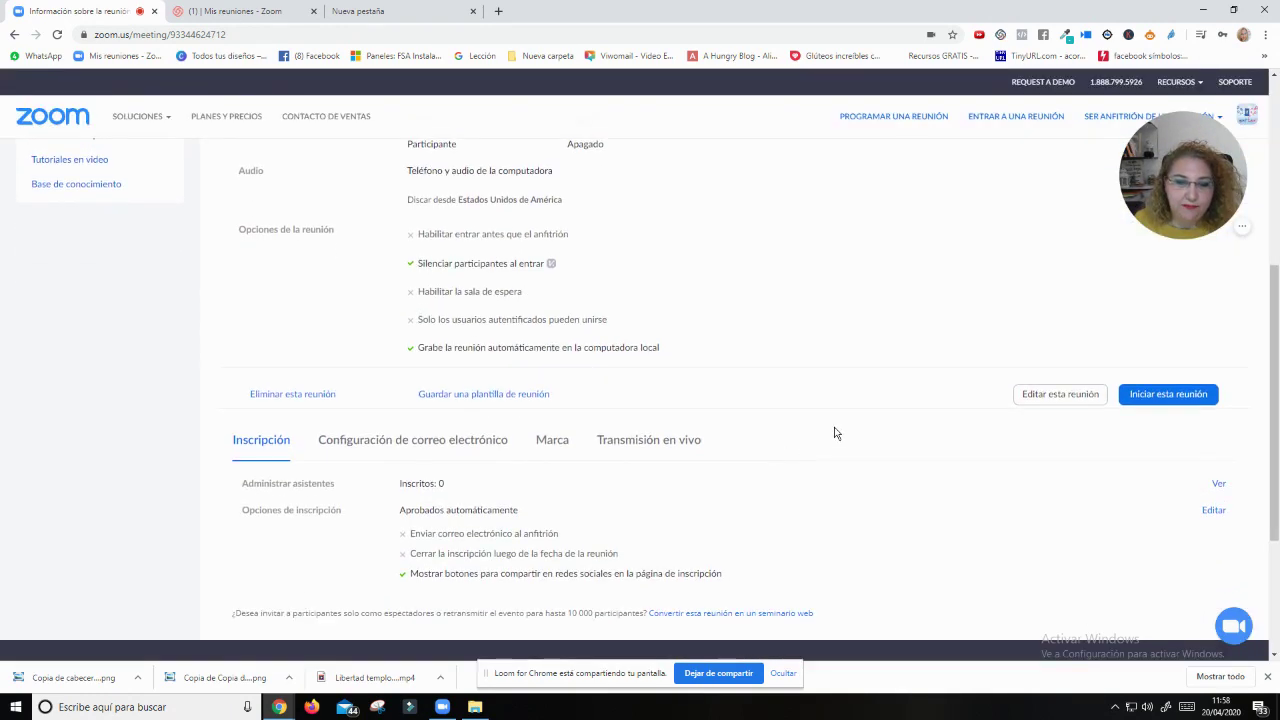
{"action": "scroll", "coordinate": [980, 381], "scroll_direction": "down", "scroll_amount": 2}
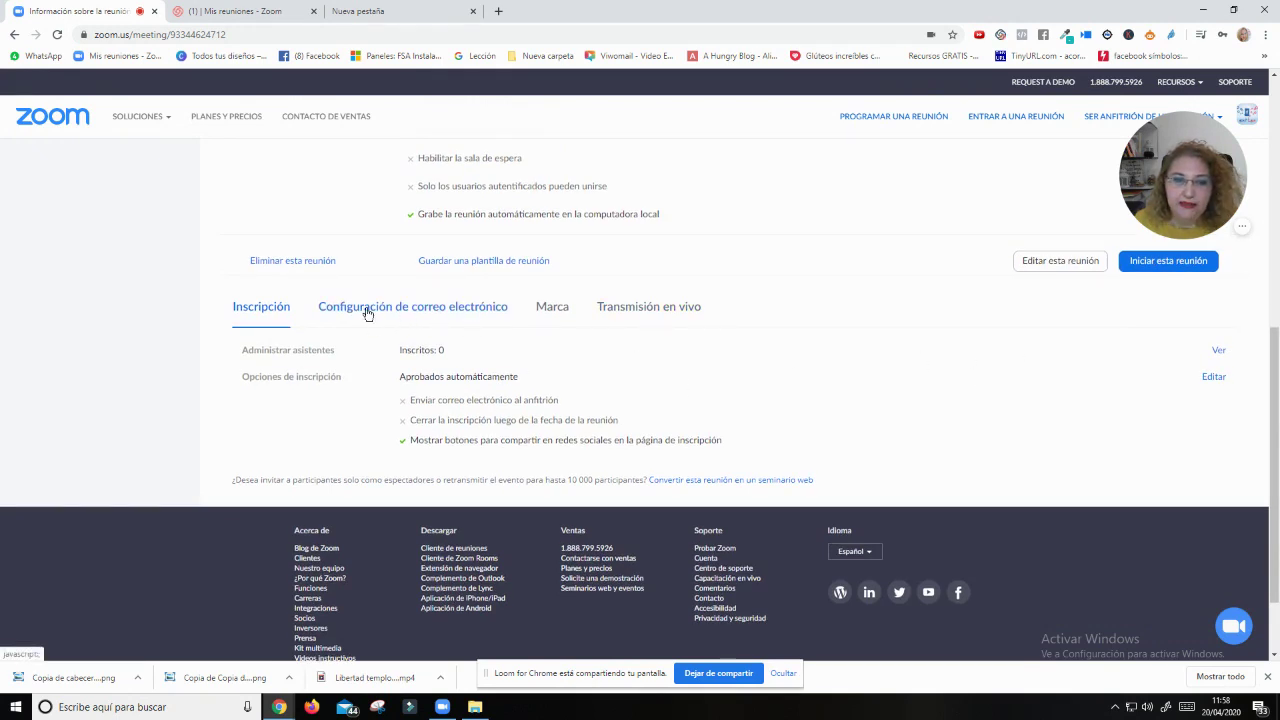
{"action": "left_click", "coordinate": [405, 313]}
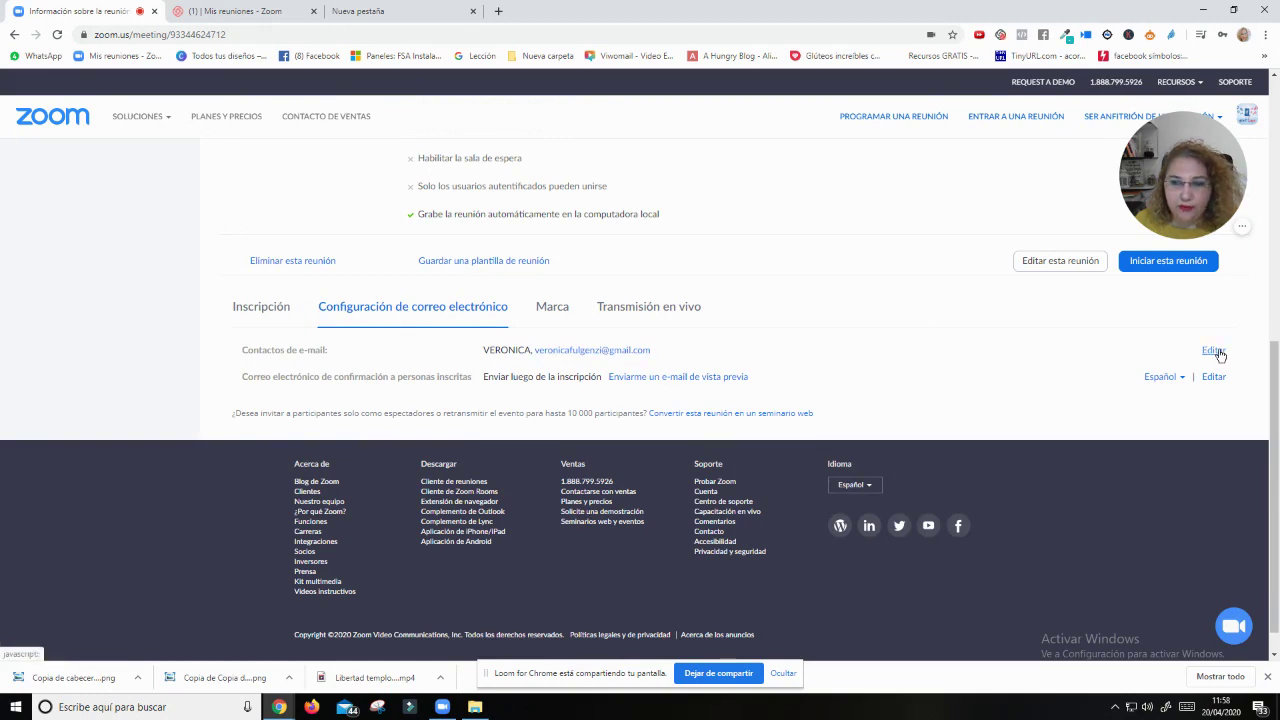
{"action": "left_click", "coordinate": [1212, 350]}
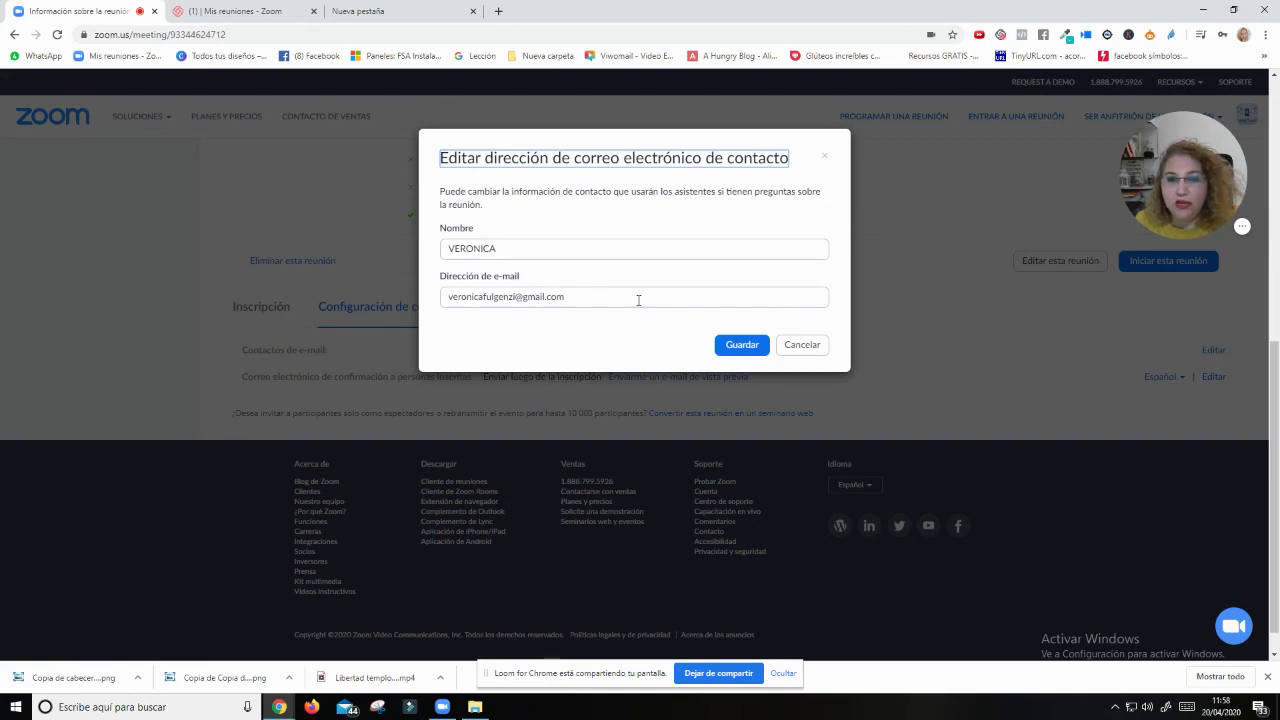
{"action": "left_click", "coordinate": [804, 346]}
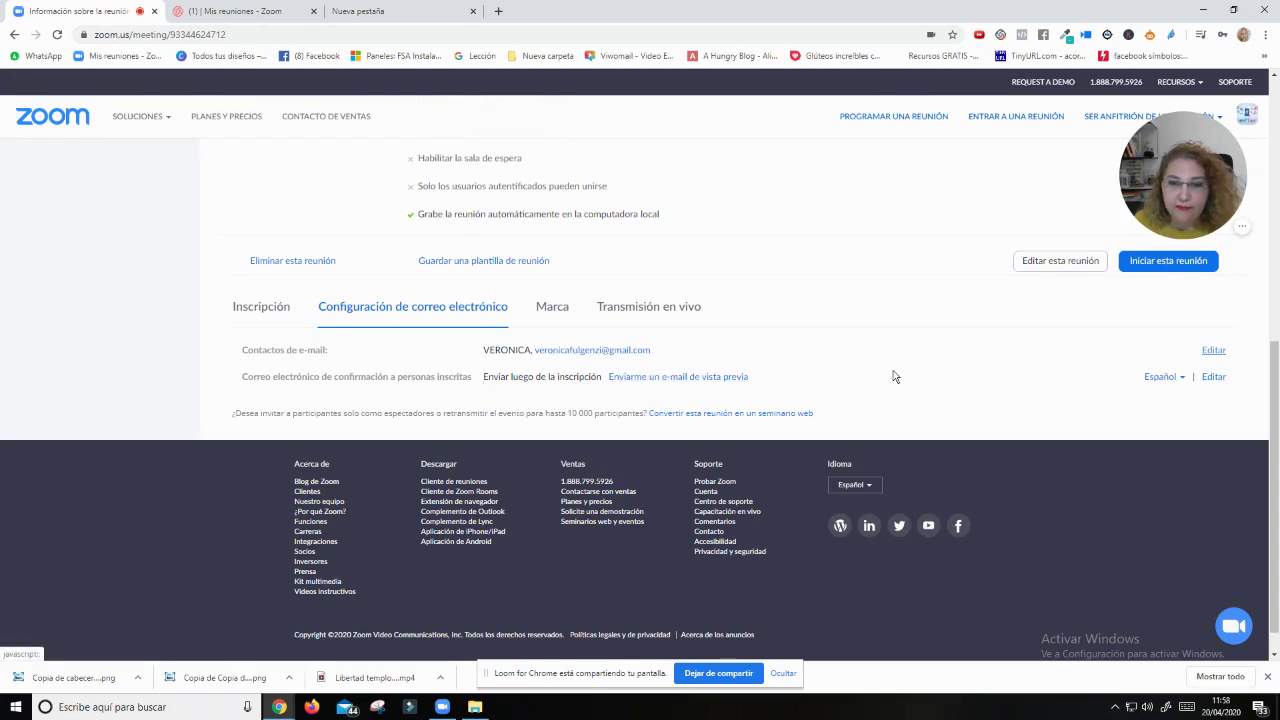
Review the confirmation e-mail sent to registrants and save it with sending enabled.
{"action": "left_click", "coordinate": [1215, 378]}
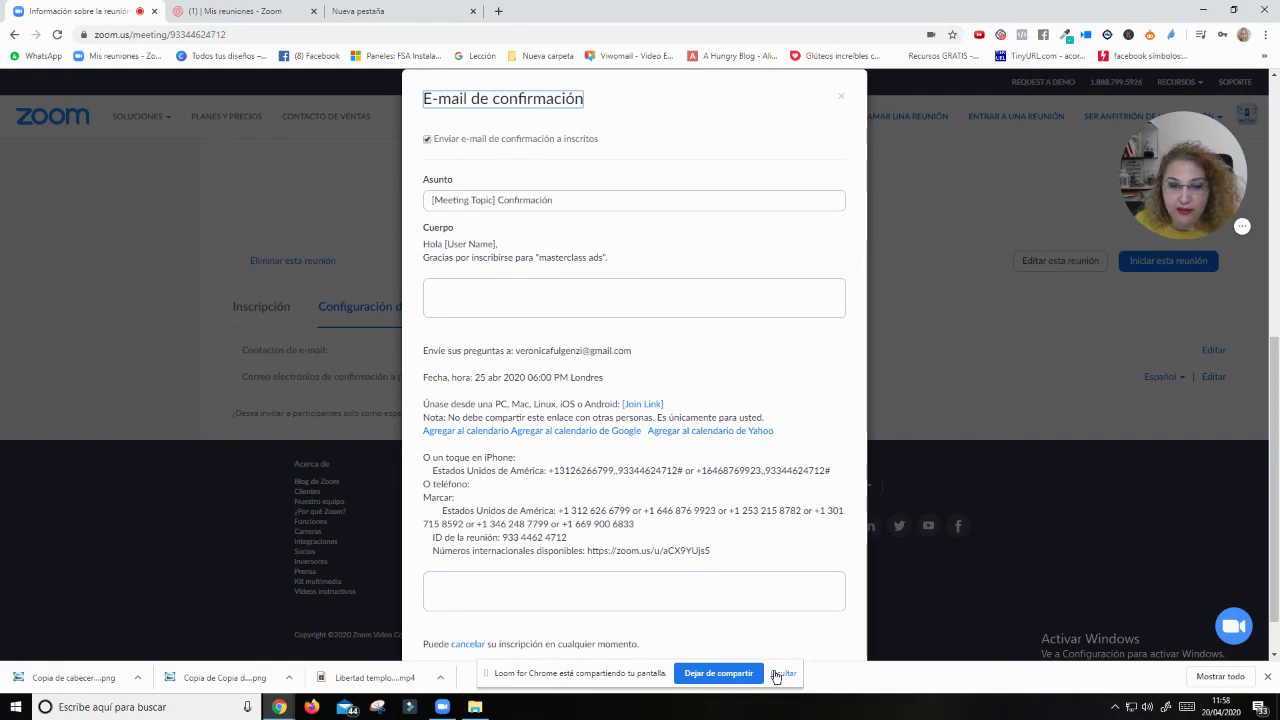
{"action": "left_click", "coordinate": [630, 680]}
{"action": "left_click", "coordinate": [789, 674]}
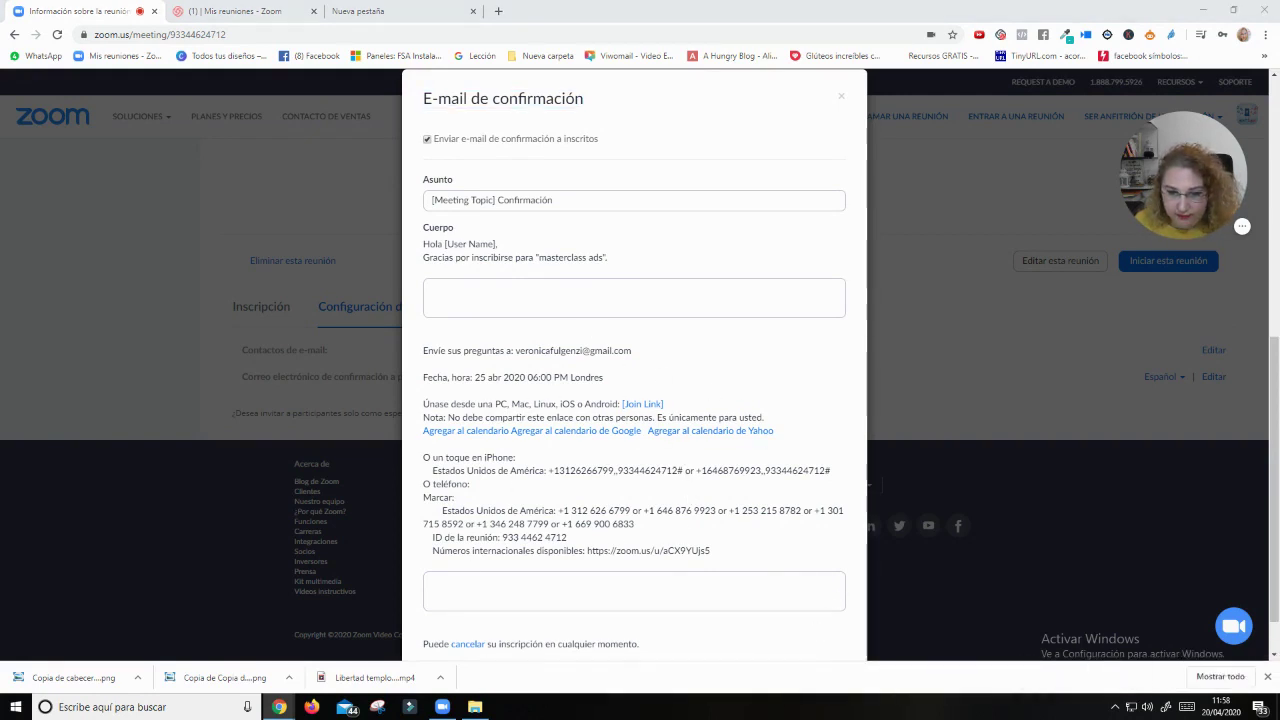
{"action": "scroll", "coordinate": [612, 535], "scroll_direction": "down", "scroll_amount": 1}
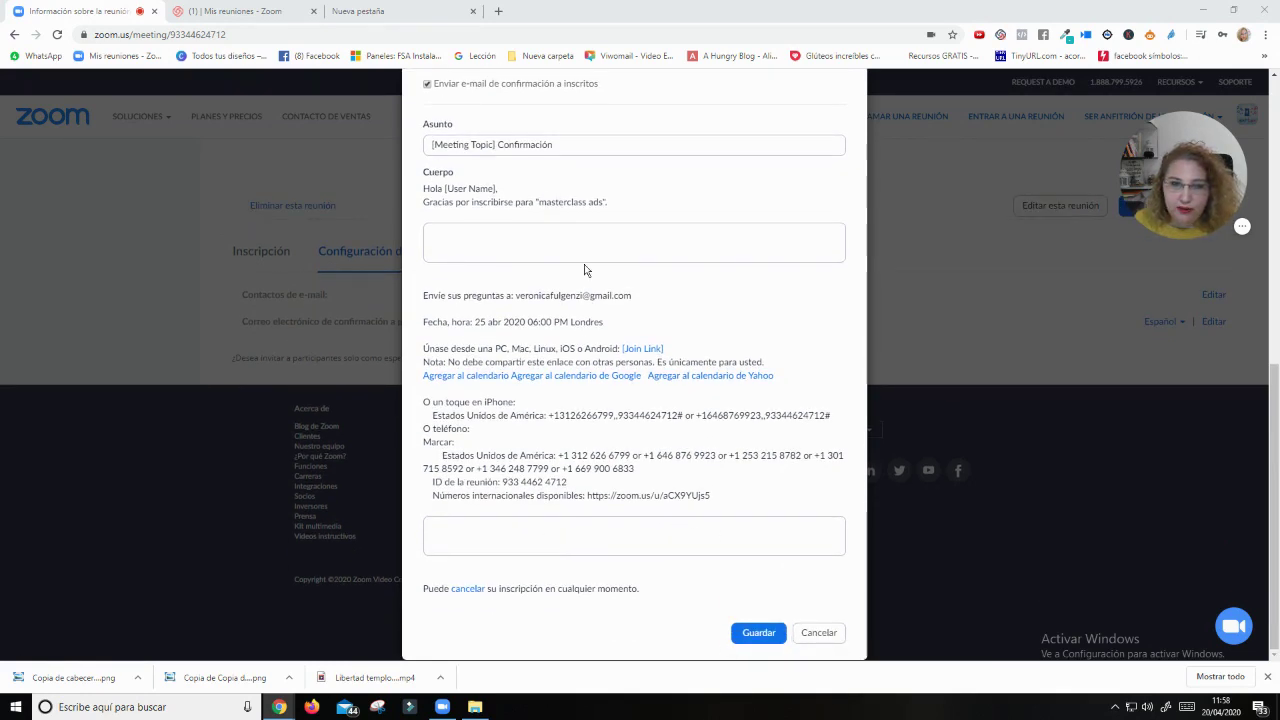
{"action": "left_click", "coordinate": [755, 638]}
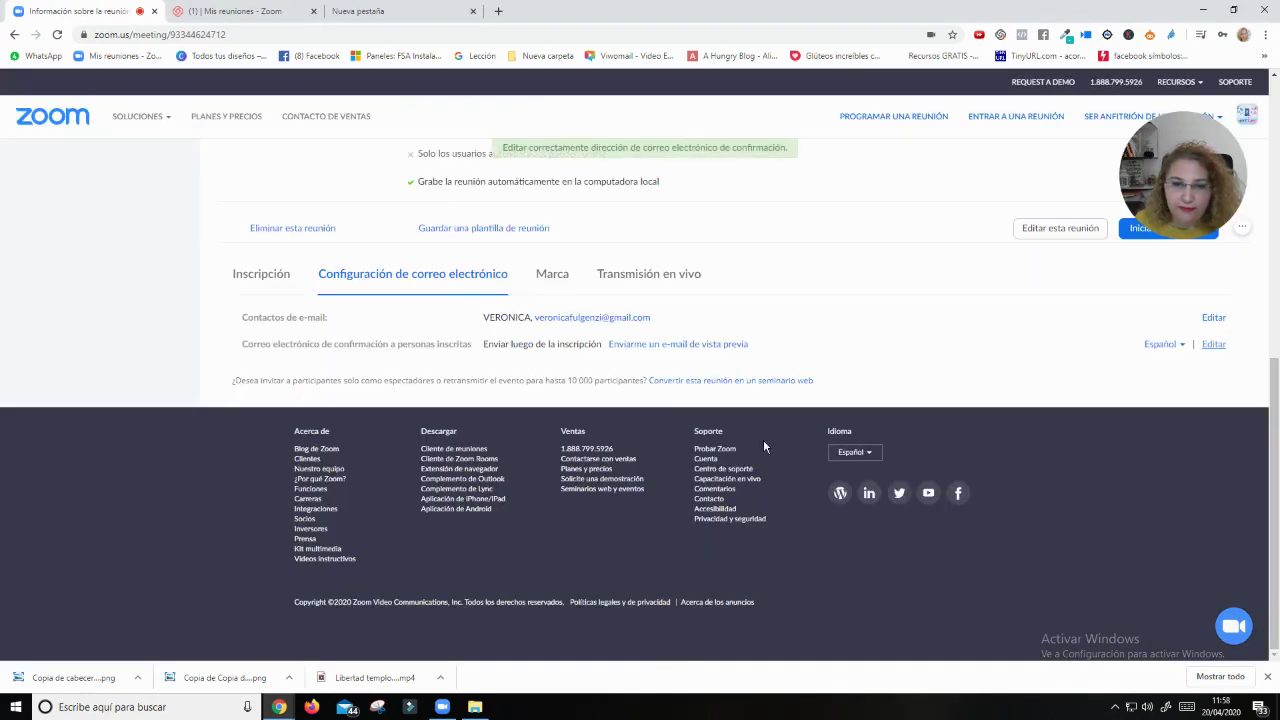
Search Downloads for "log" and upload "Copia de Copia de White with Flower Icon Floral Logo" as the meeting's brand logo.
{"action": "scroll", "coordinate": [687, 441], "scroll_direction": "up", "scroll_amount": 1}
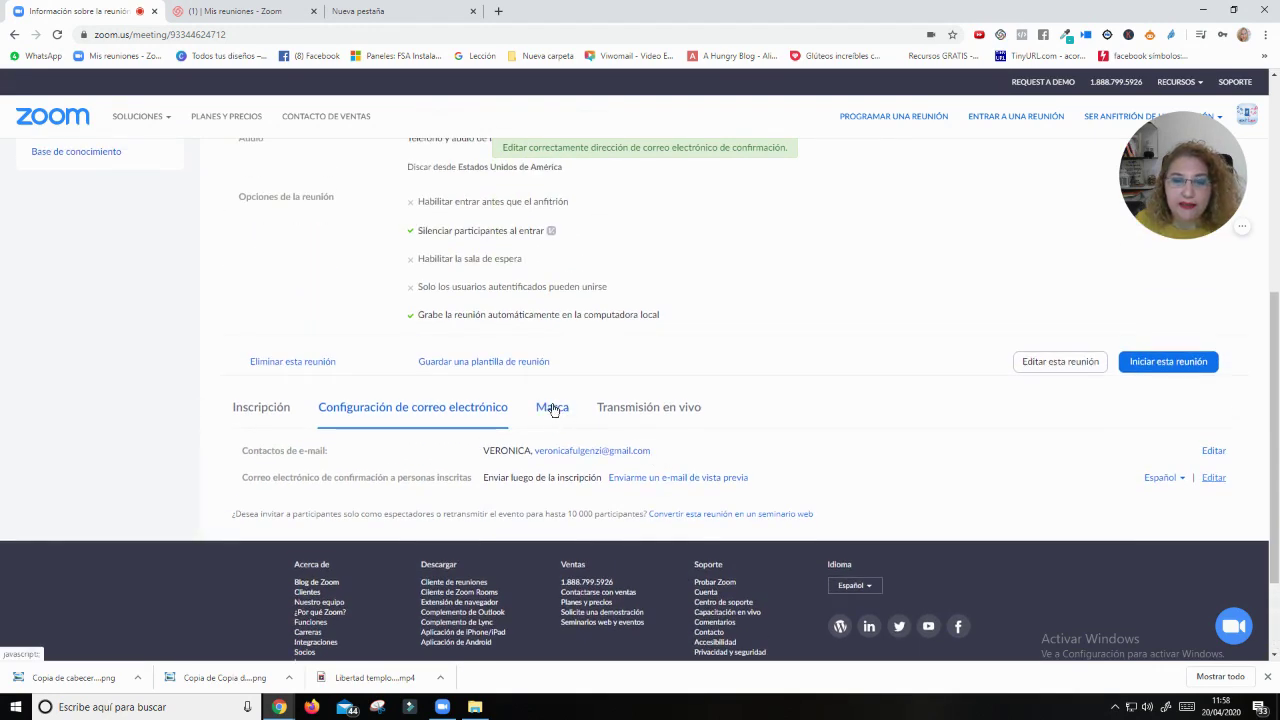
{"action": "left_click", "coordinate": [552, 410]}
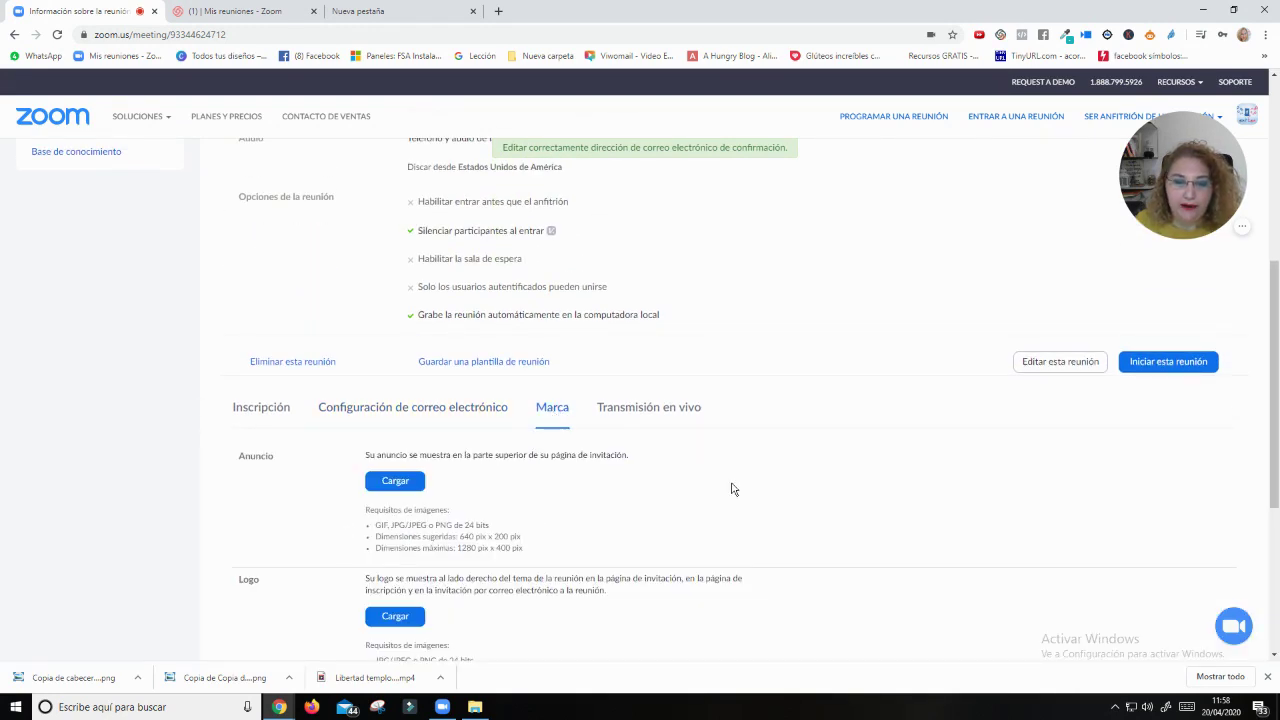
{"action": "scroll", "coordinate": [580, 429], "scroll_direction": "down", "scroll_amount": 1}
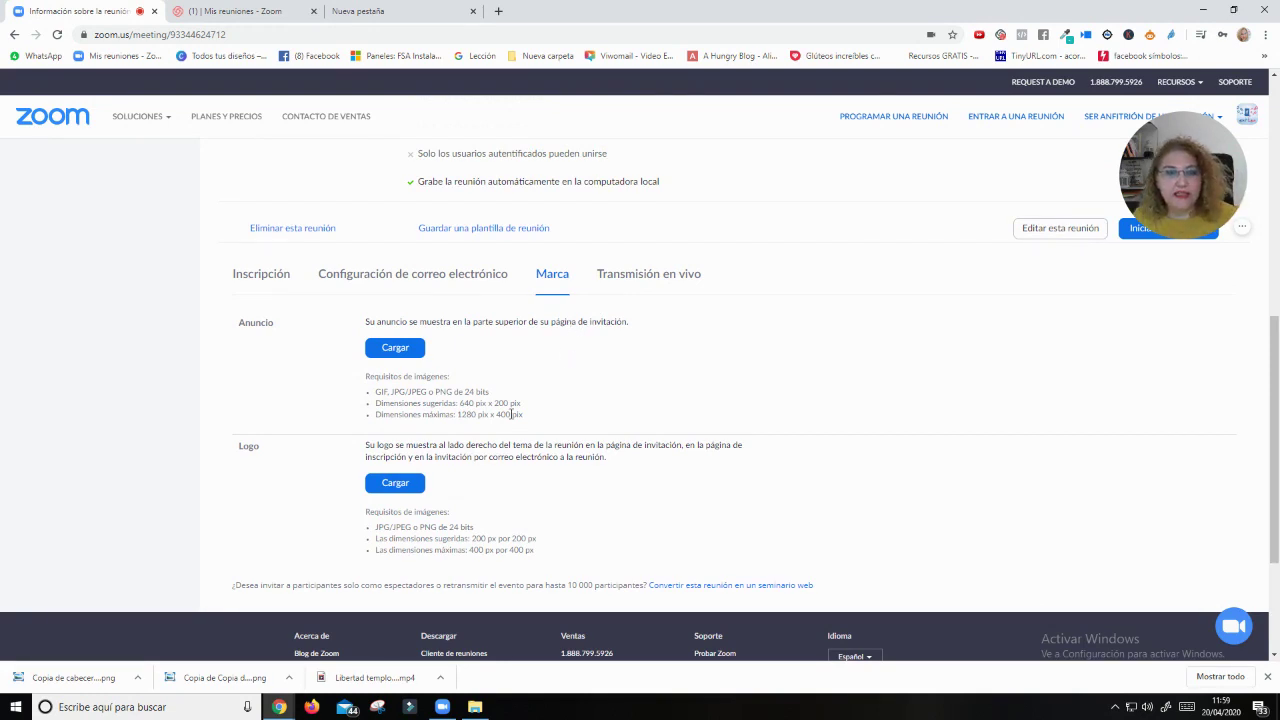
{"action": "left_click", "coordinate": [400, 486]}
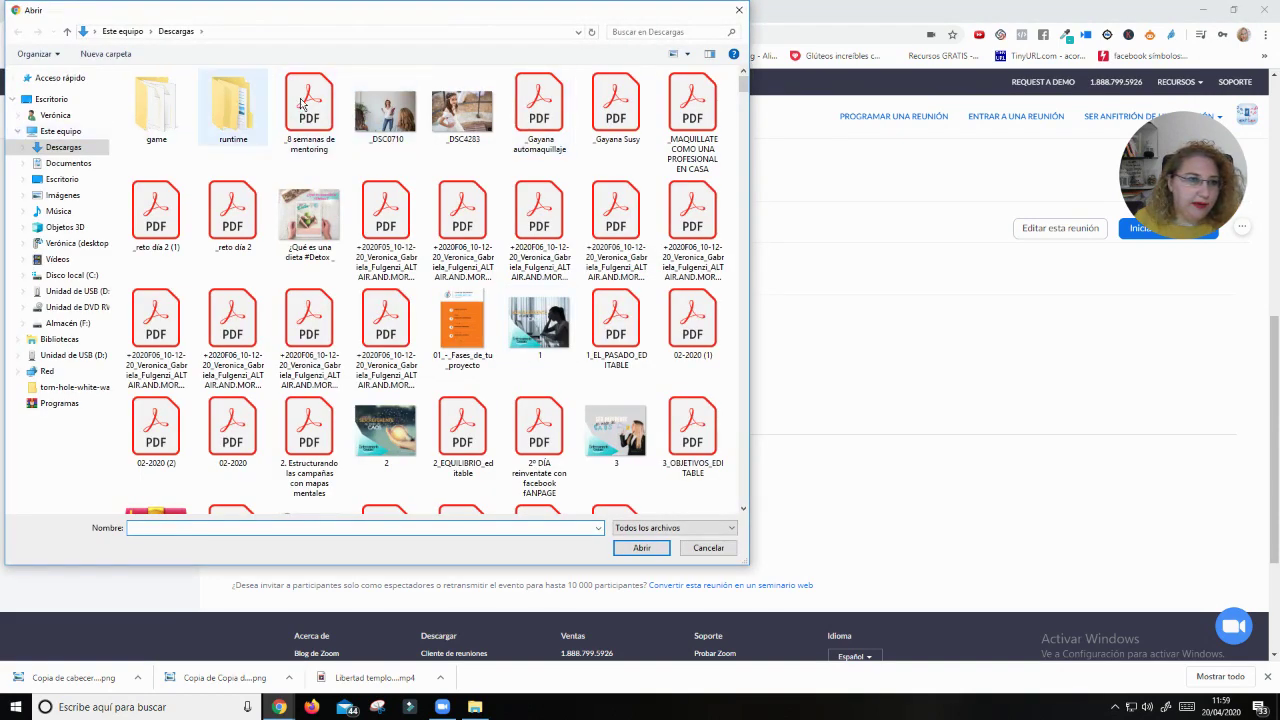
{"action": "left_click", "coordinate": [638, 33]}
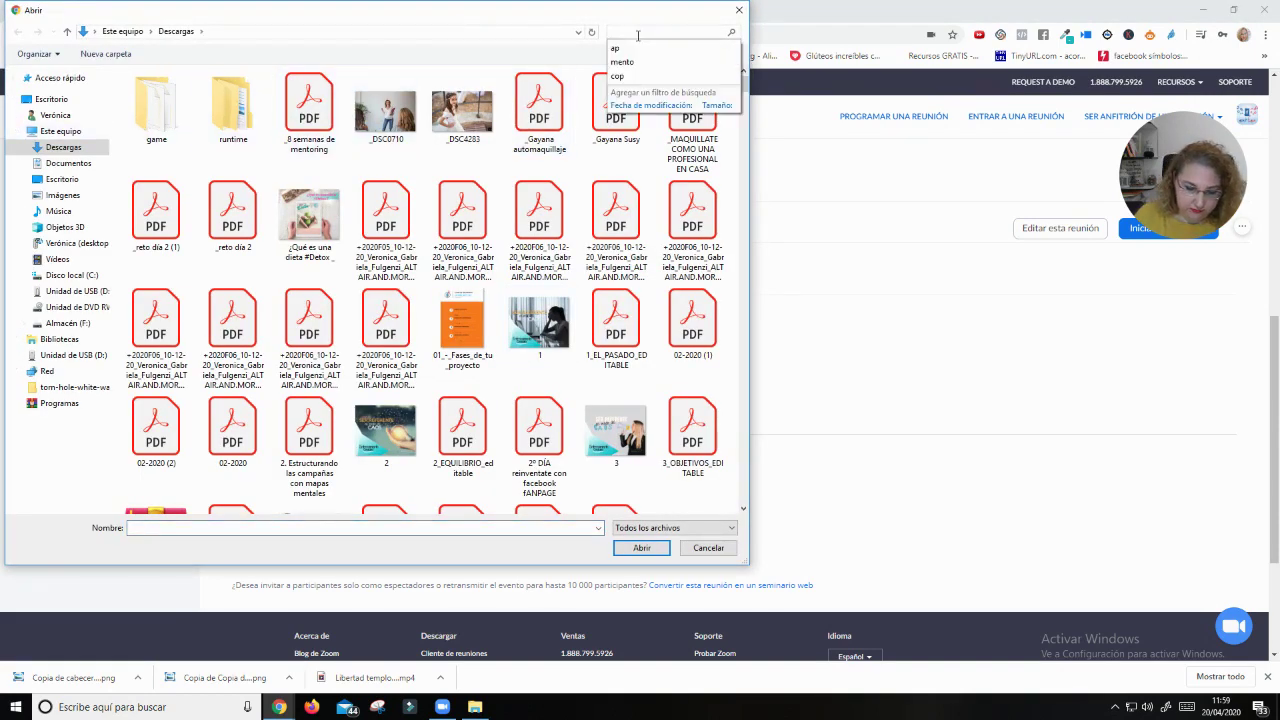
{"action": "type", "text": "log"}
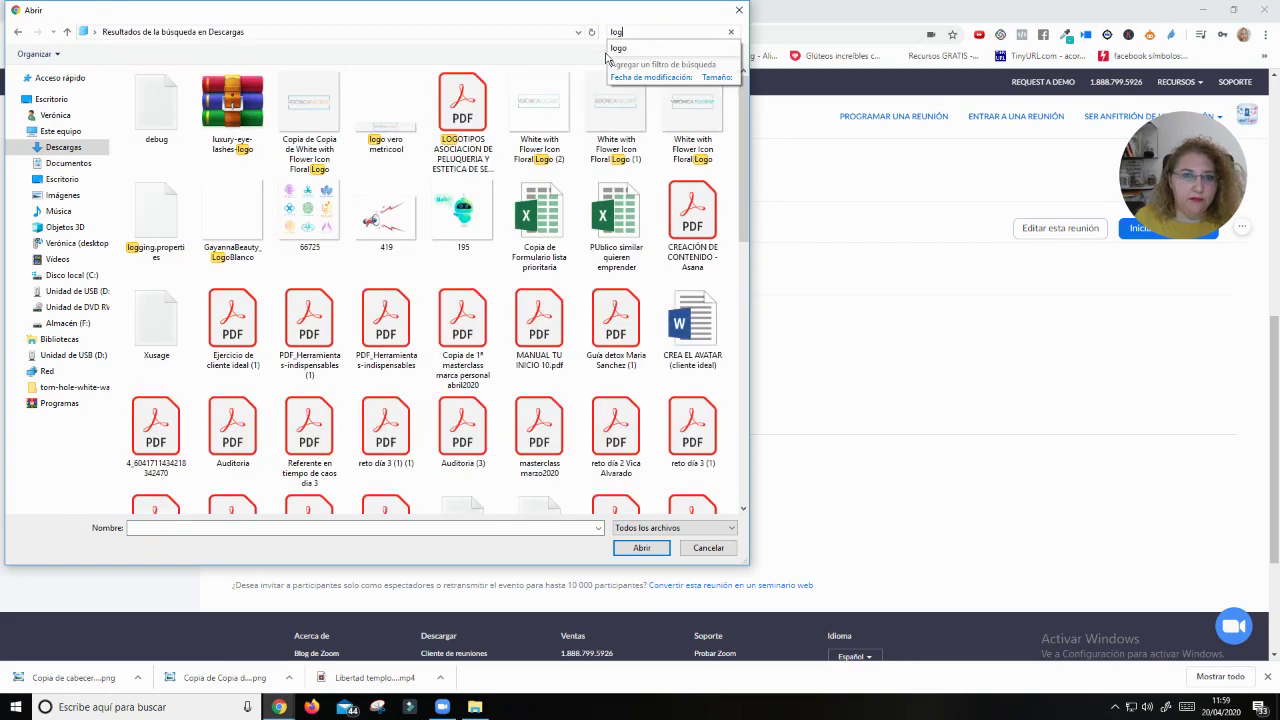
{"action": "left_click", "coordinate": [309, 110]}
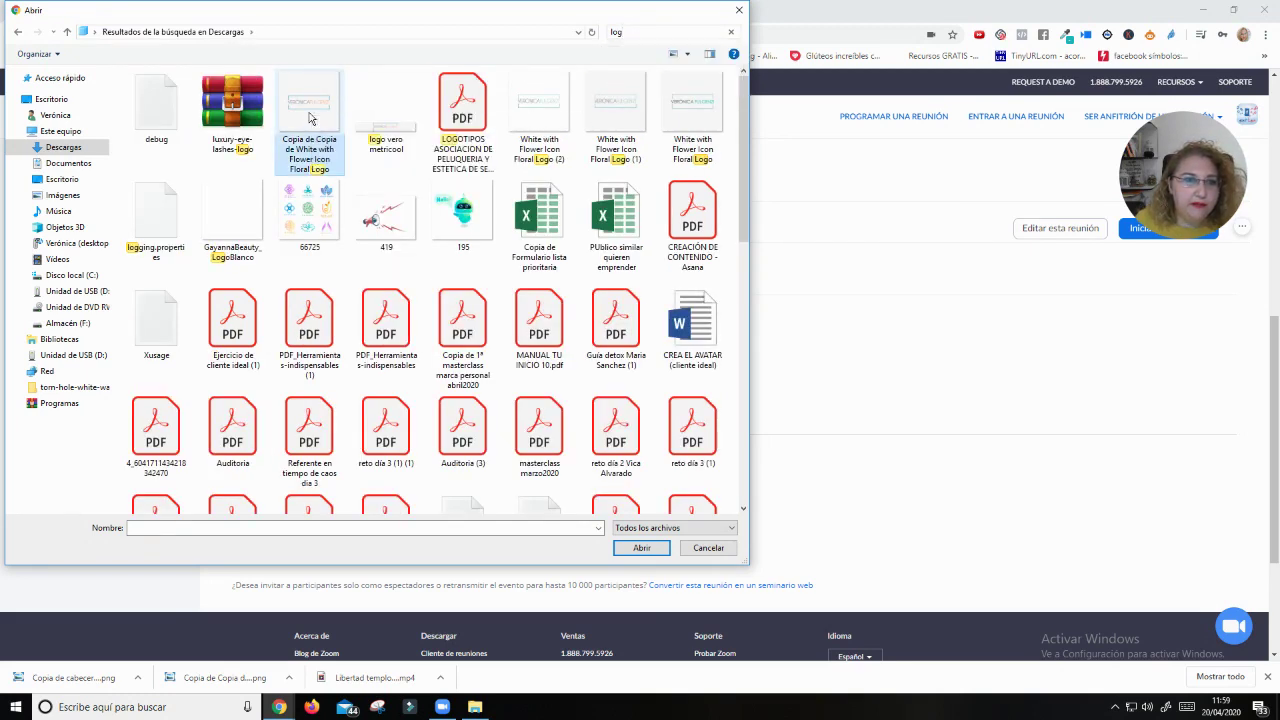
{"action": "left_click", "coordinate": [651, 550]}
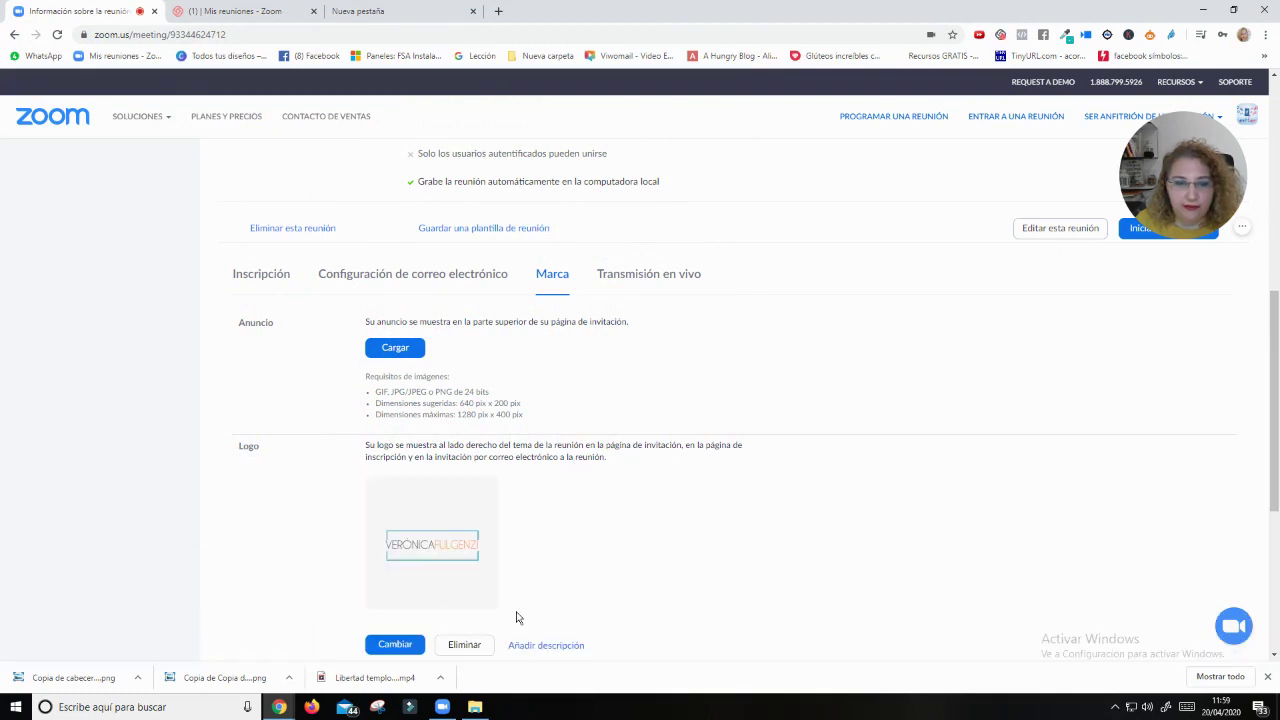
{"action": "scroll", "coordinate": [651, 543], "scroll_direction": "down", "scroll_amount": 2}
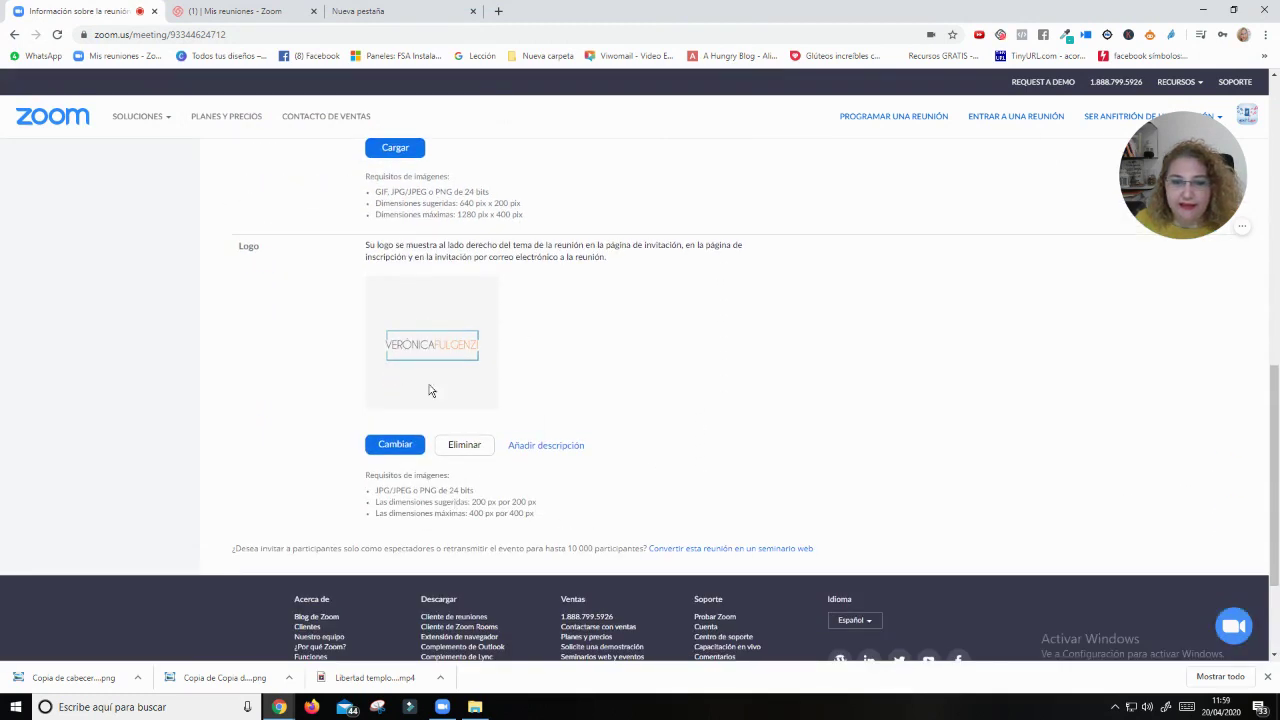
Search Downloads for "ven" and upload the "Reinventa tu negocio con Facebook" image as the invitation page's banner.
{"action": "scroll", "coordinate": [497, 343], "scroll_direction": "up", "scroll_amount": 2}
{"action": "left_click", "coordinate": [393, 348]}
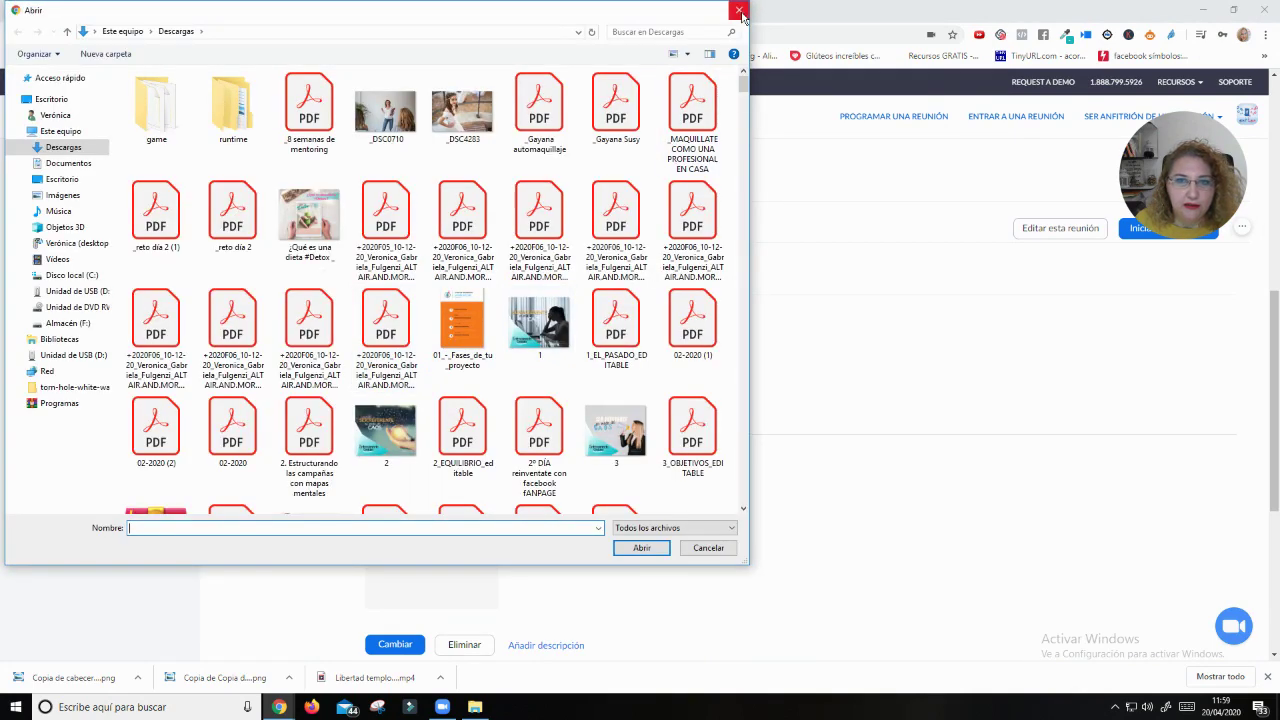
{"action": "left_click", "coordinate": [740, 12]}
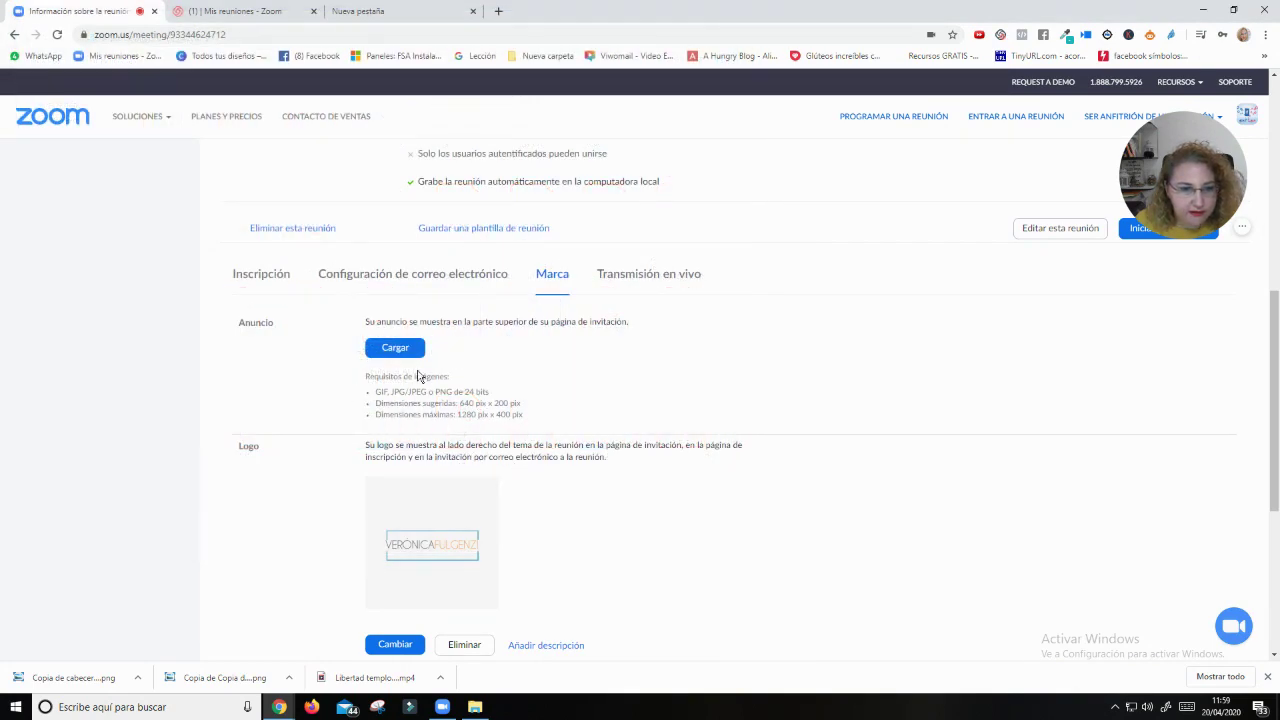
{"action": "left_click", "coordinate": [393, 348]}
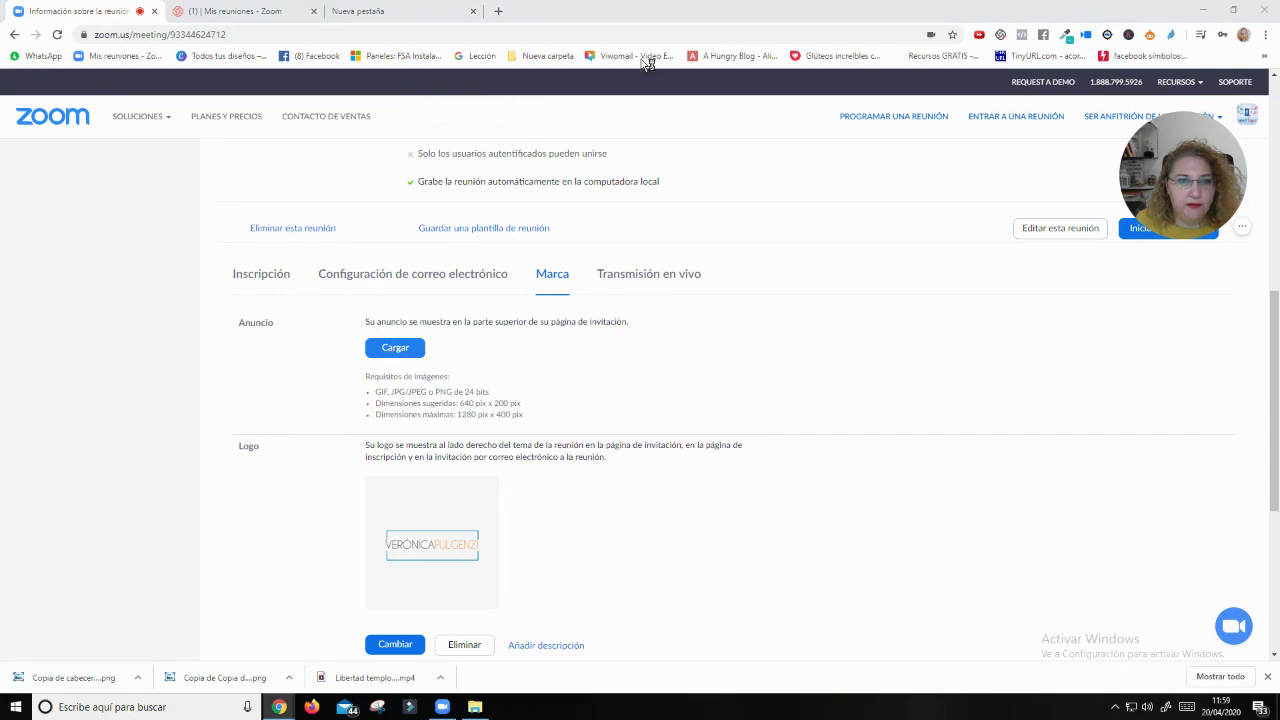
{"action": "left_click", "coordinate": [622, 30]}
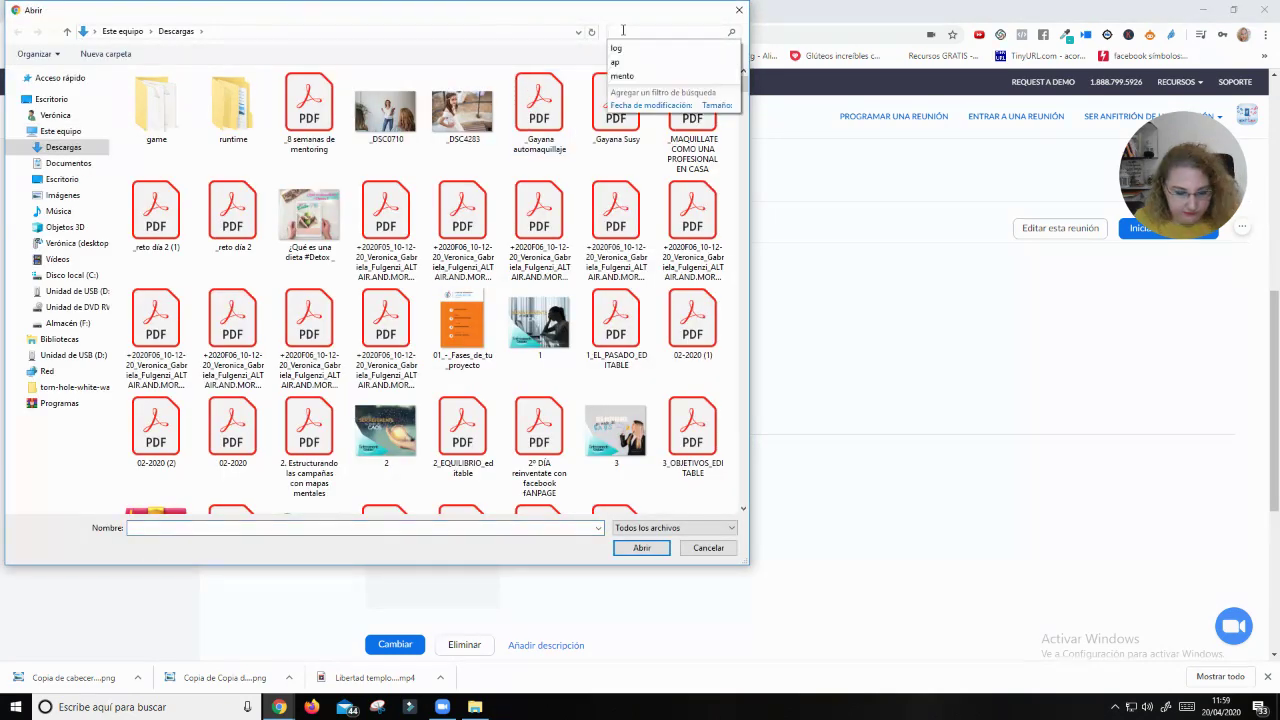
{"action": "type", "text": "ven"}
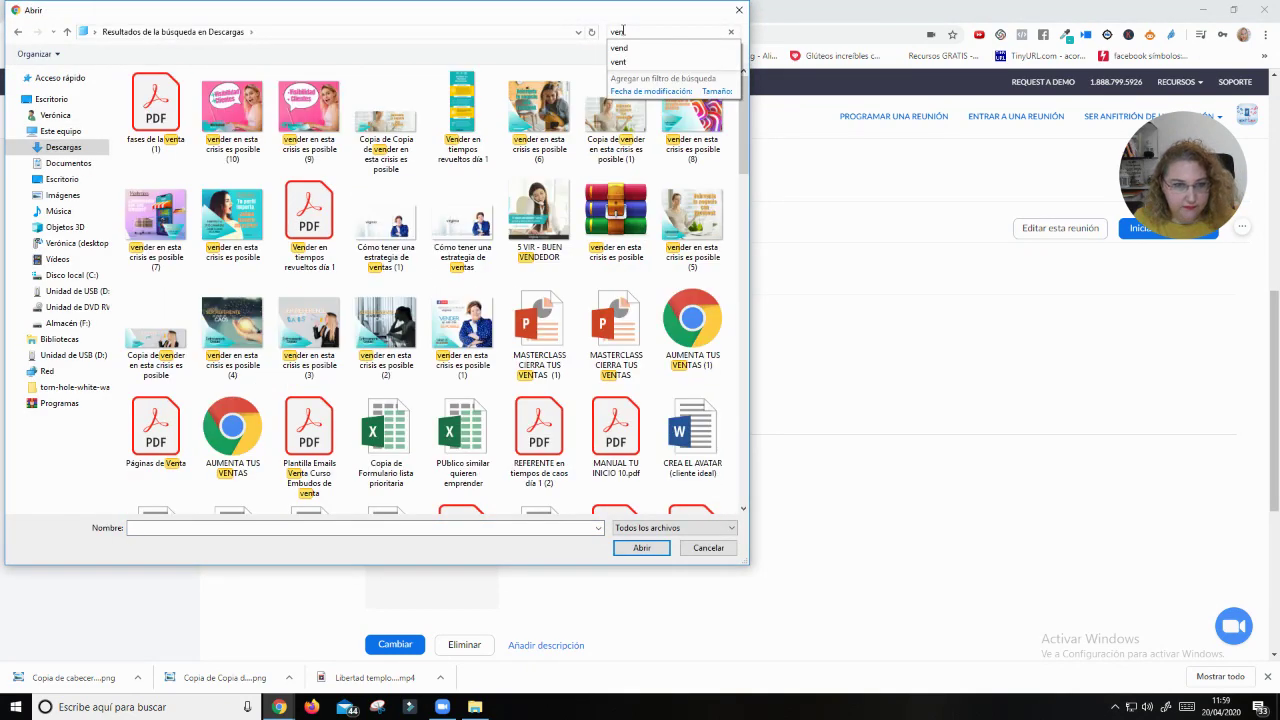
{"action": "left_click", "coordinate": [385, 124]}
{"action": "left_click", "coordinate": [641, 548]}
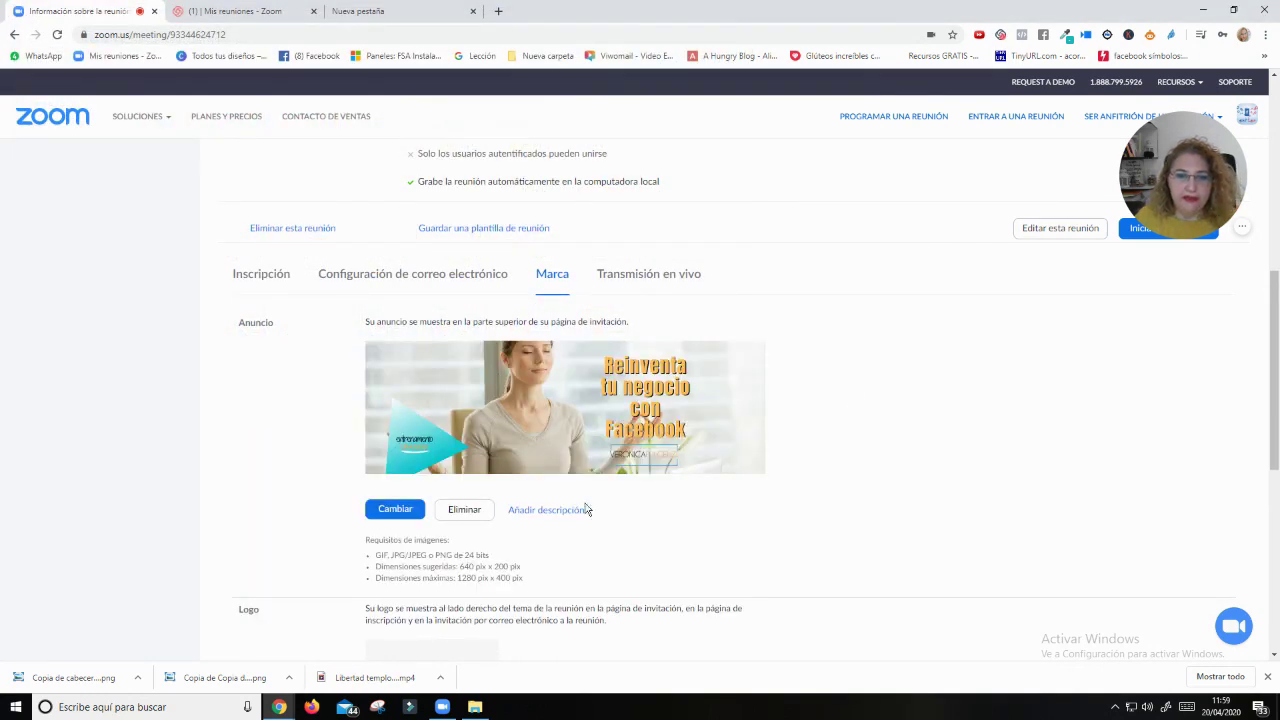
Look over the uploaded banner and logo in the meeting's branding settings.
{"action": "scroll", "coordinate": [490, 395], "scroll_direction": "down", "scroll_amount": 3}
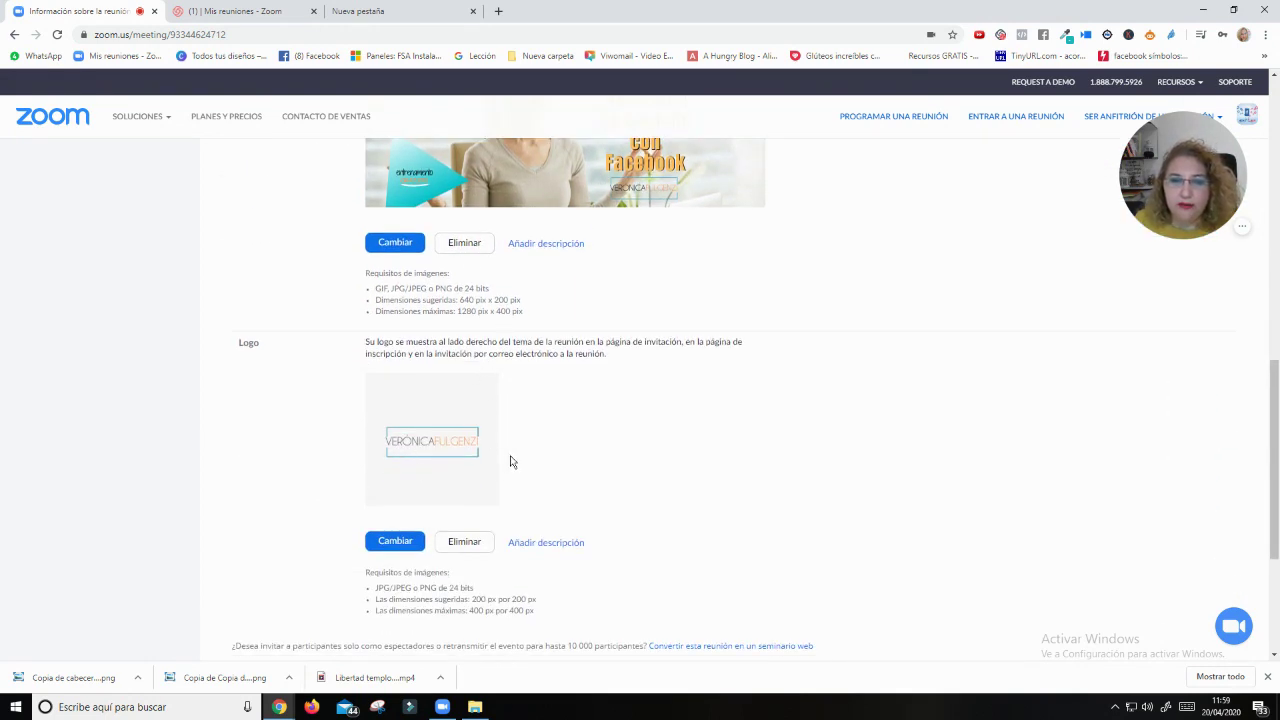
{"action": "scroll", "coordinate": [510, 461], "scroll_direction": "up", "scroll_amount": 3}
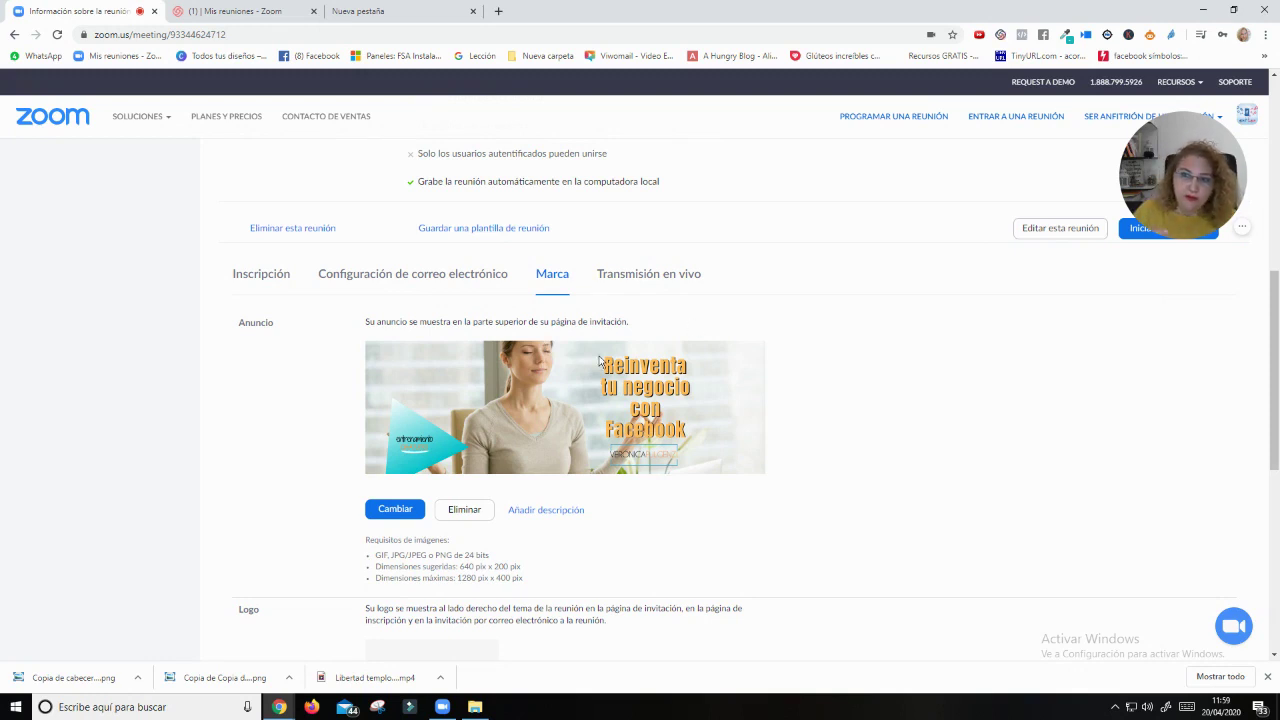
{"action": "scroll", "coordinate": [828, 418], "scroll_direction": "down", "scroll_amount": 2}
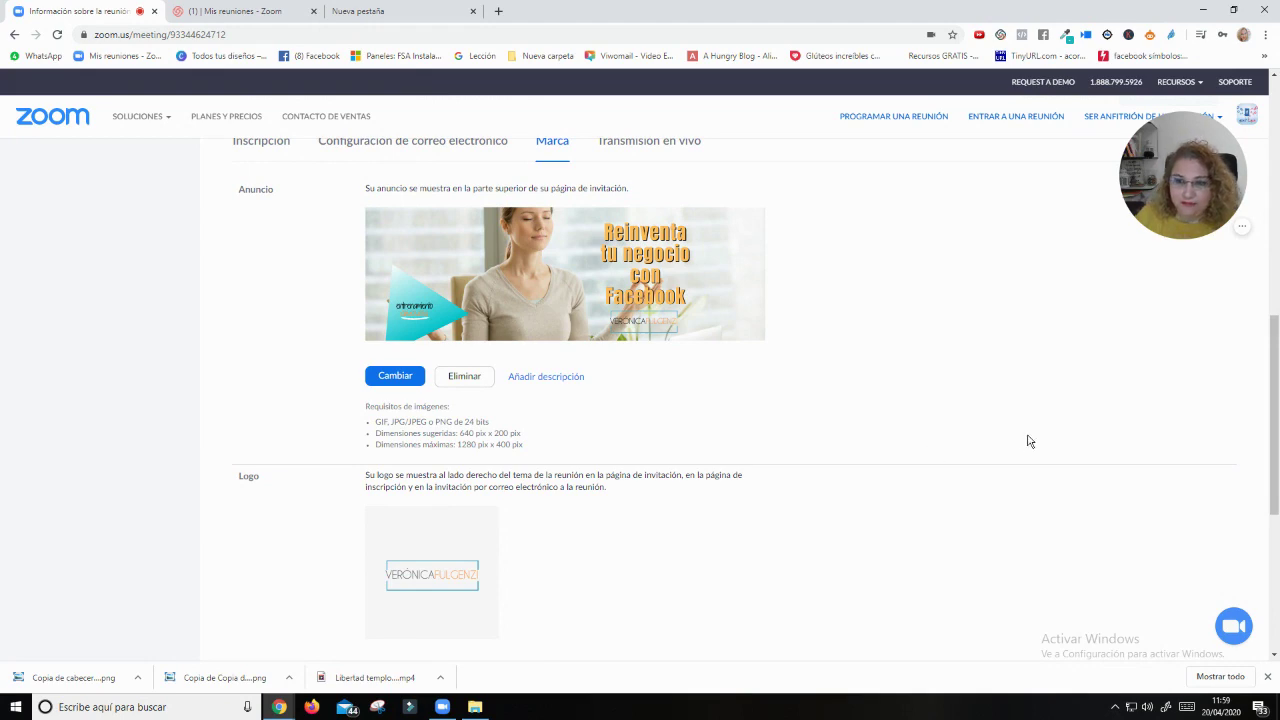
{"action": "scroll", "coordinate": [634, 463], "scroll_direction": "down", "scroll_amount": 4}
{"action": "scroll", "coordinate": [688, 411], "scroll_direction": "up", "scroll_amount": 5}
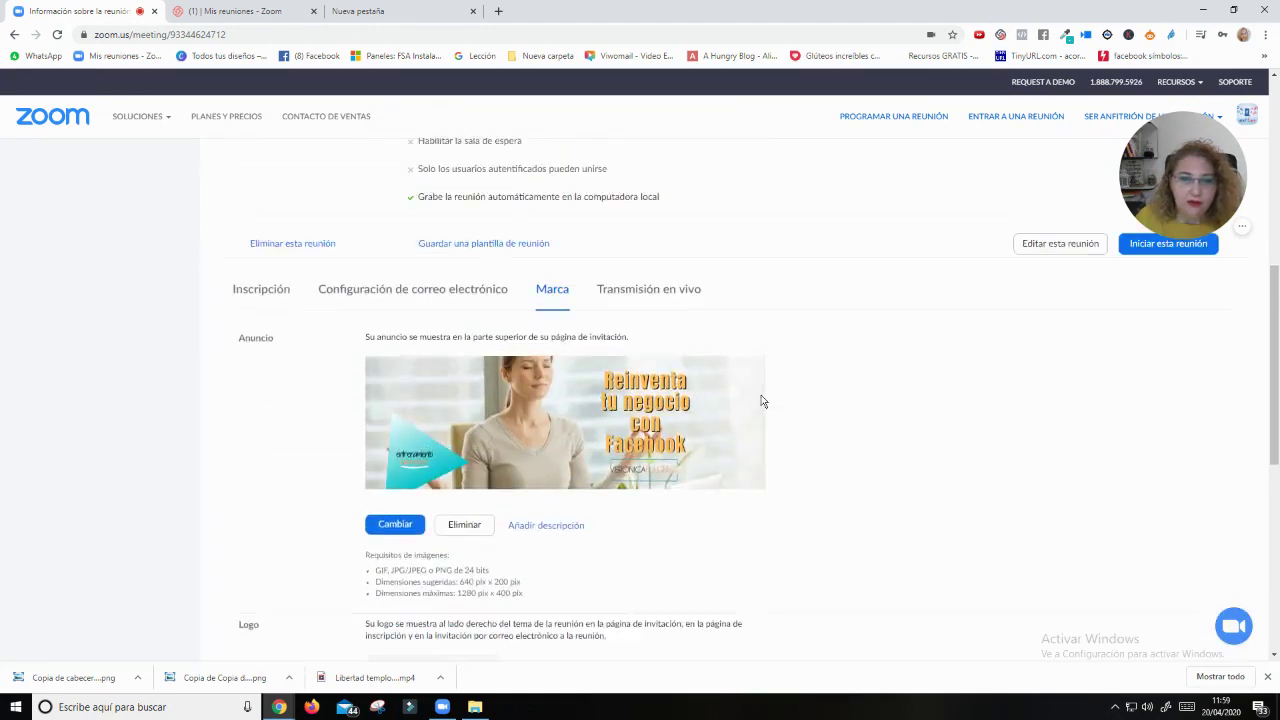
{"action": "scroll", "coordinate": [771, 403], "scroll_direction": "up", "scroll_amount": 2}
{"action": "scroll", "coordinate": [780, 397], "scroll_direction": "down", "scroll_amount": 8}
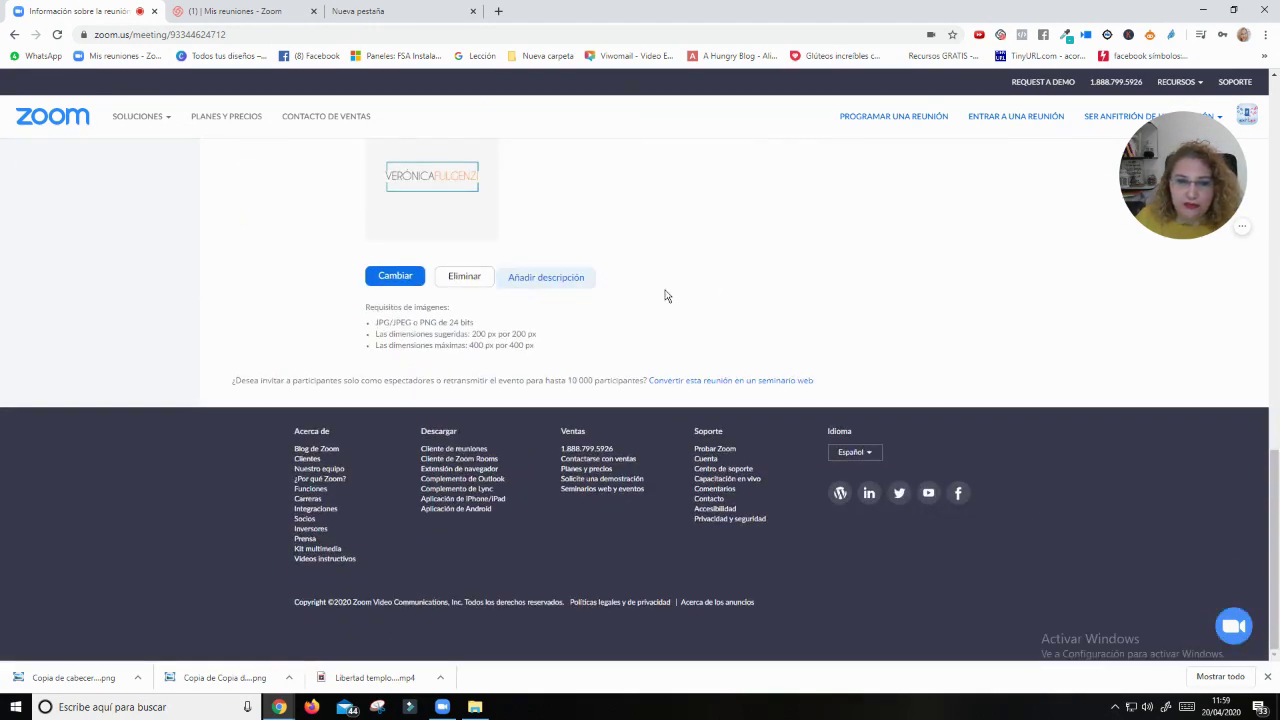
Review the live streaming services offered for the meeting.
{"action": "scroll", "coordinate": [668, 305], "scroll_direction": "up", "scroll_amount": 8}
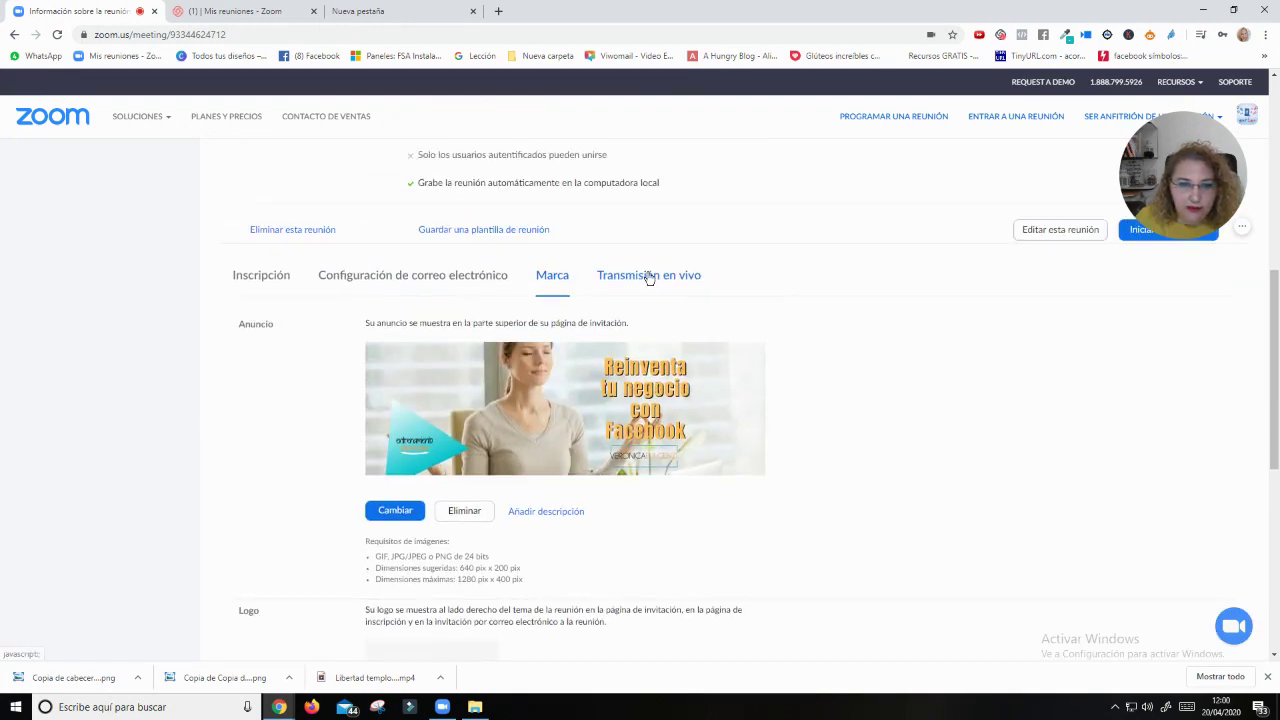
{"action": "left_click", "coordinate": [648, 276]}
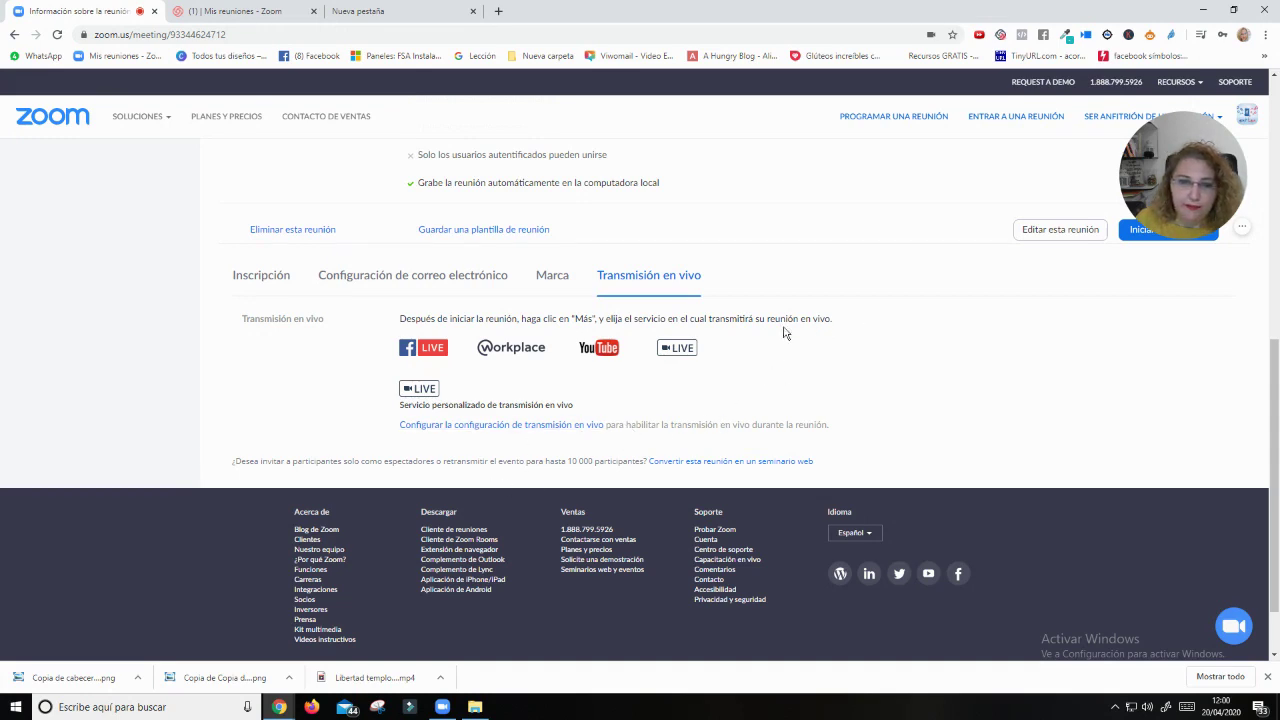
Open the meeting's registration link, complete the "No soy un robot" check and submit the registration with the prefilled contact details.
{"action": "scroll", "coordinate": [786, 329], "scroll_direction": "up", "scroll_amount": 10}
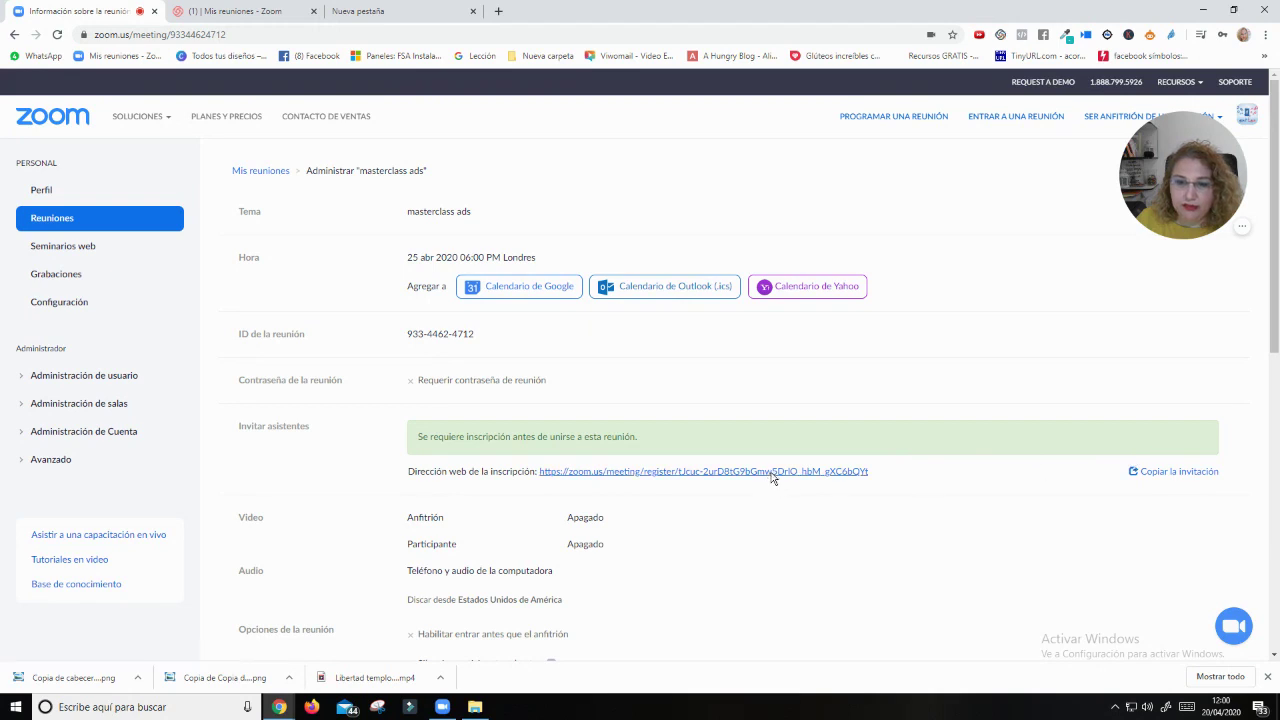
{"action": "left_click", "coordinate": [771, 479]}
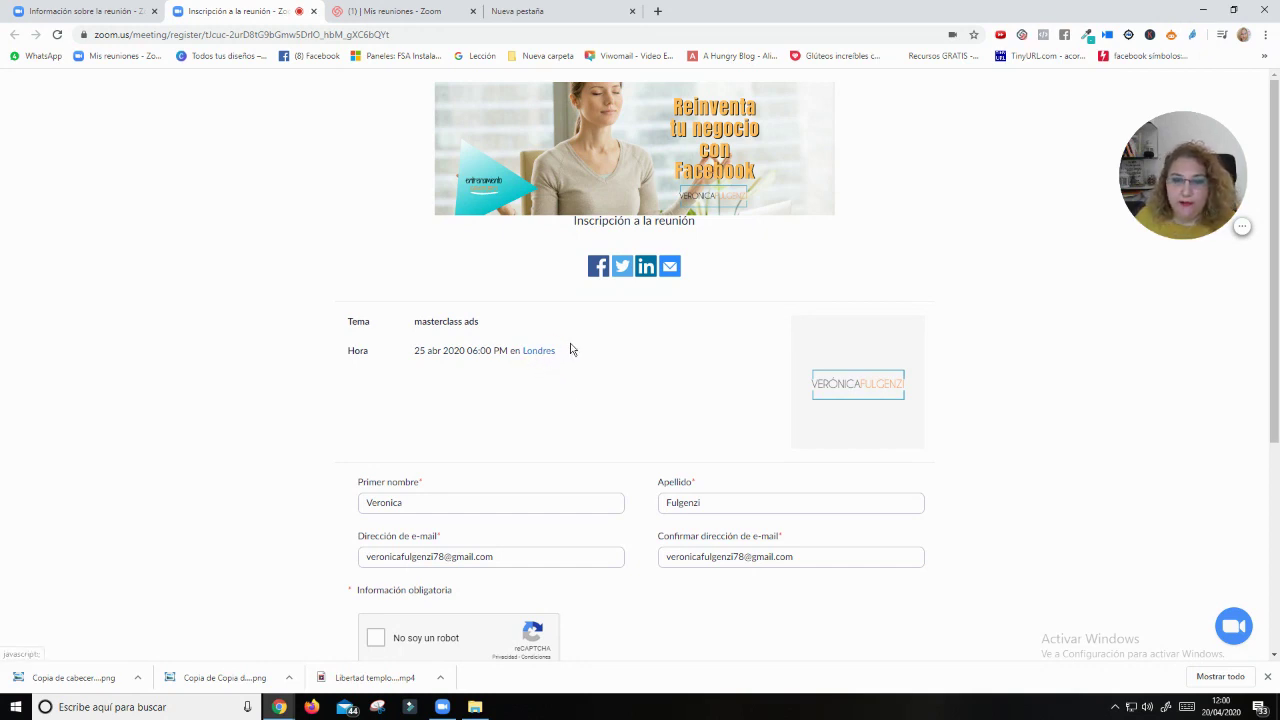
{"action": "scroll", "coordinate": [596, 373], "scroll_direction": "down", "scroll_amount": 1}
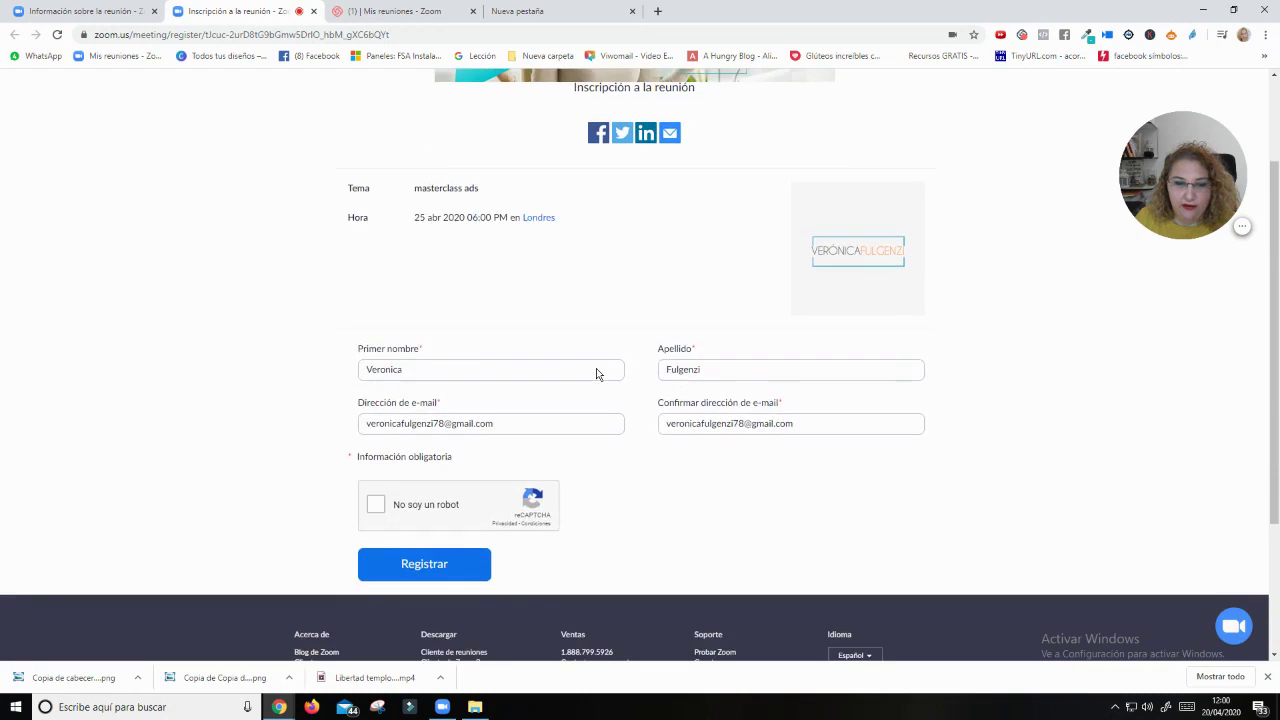
{"action": "left_click", "coordinate": [376, 507]}
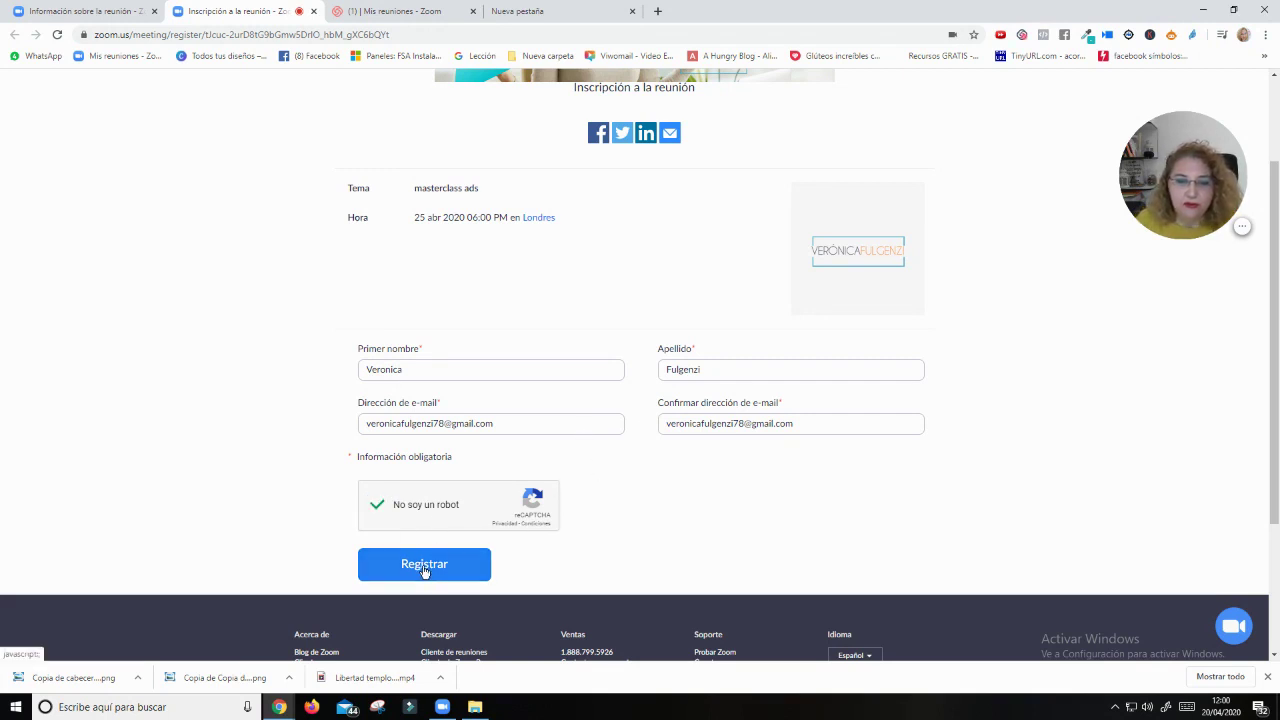
{"action": "left_click", "coordinate": [424, 565]}
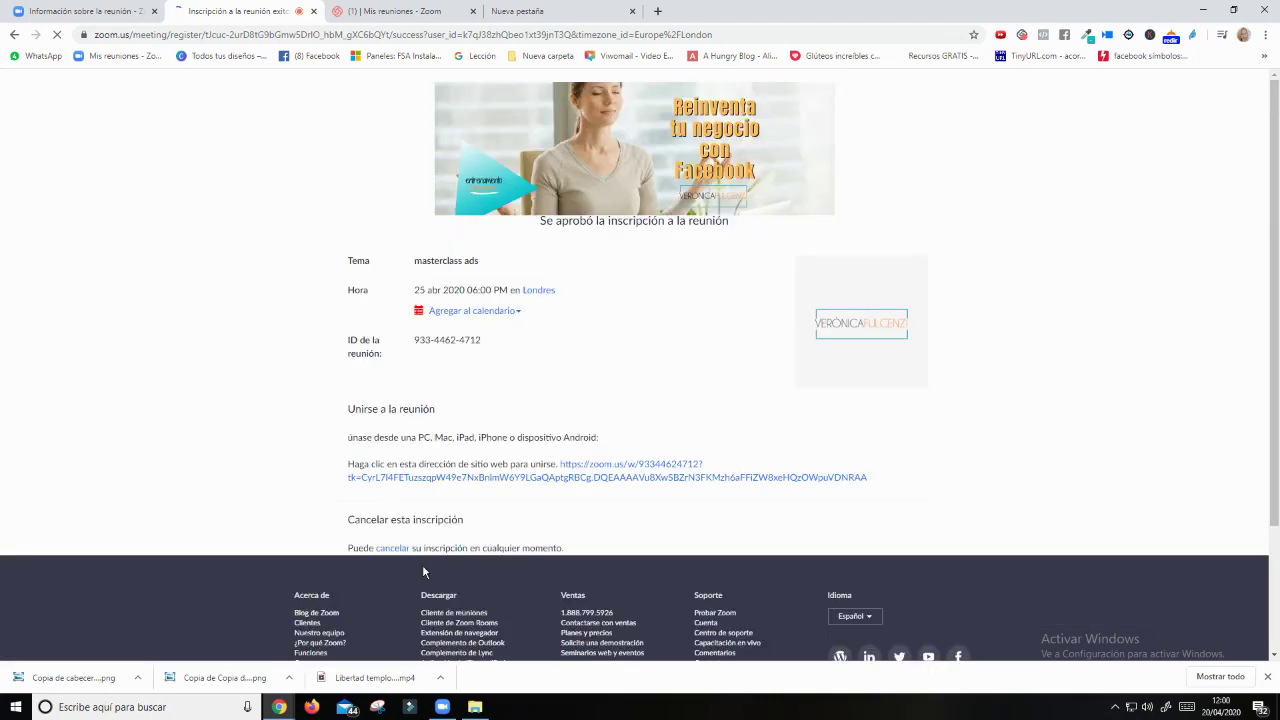
Return to the "masterclass ads" meeting page, reload it, and view the list of registrants before closing it.
{"action": "left_click", "coordinate": [121, 16]}
{"action": "scroll", "coordinate": [486, 474], "scroll_direction": "down", "scroll_amount": 3}
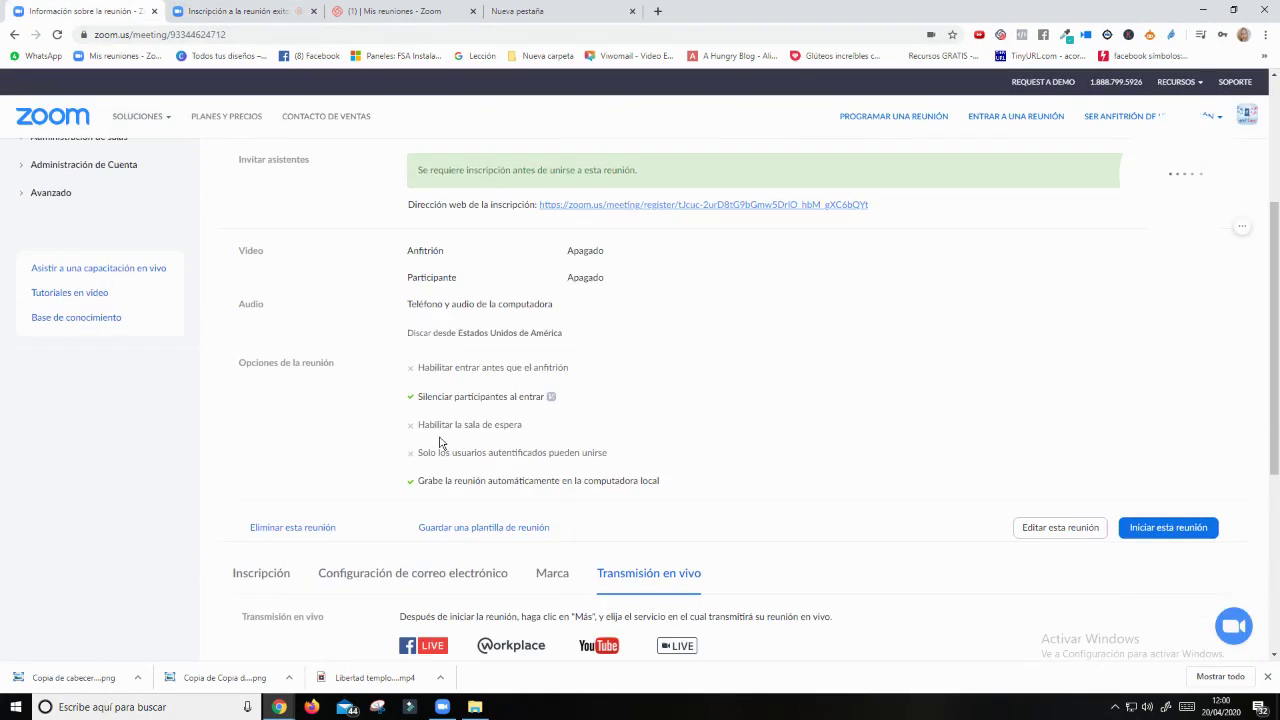
{"action": "scroll", "coordinate": [300, 329], "scroll_direction": "down", "scroll_amount": 2}
{"action": "scroll", "coordinate": [250, 220], "scroll_direction": "up", "scroll_amount": 4}
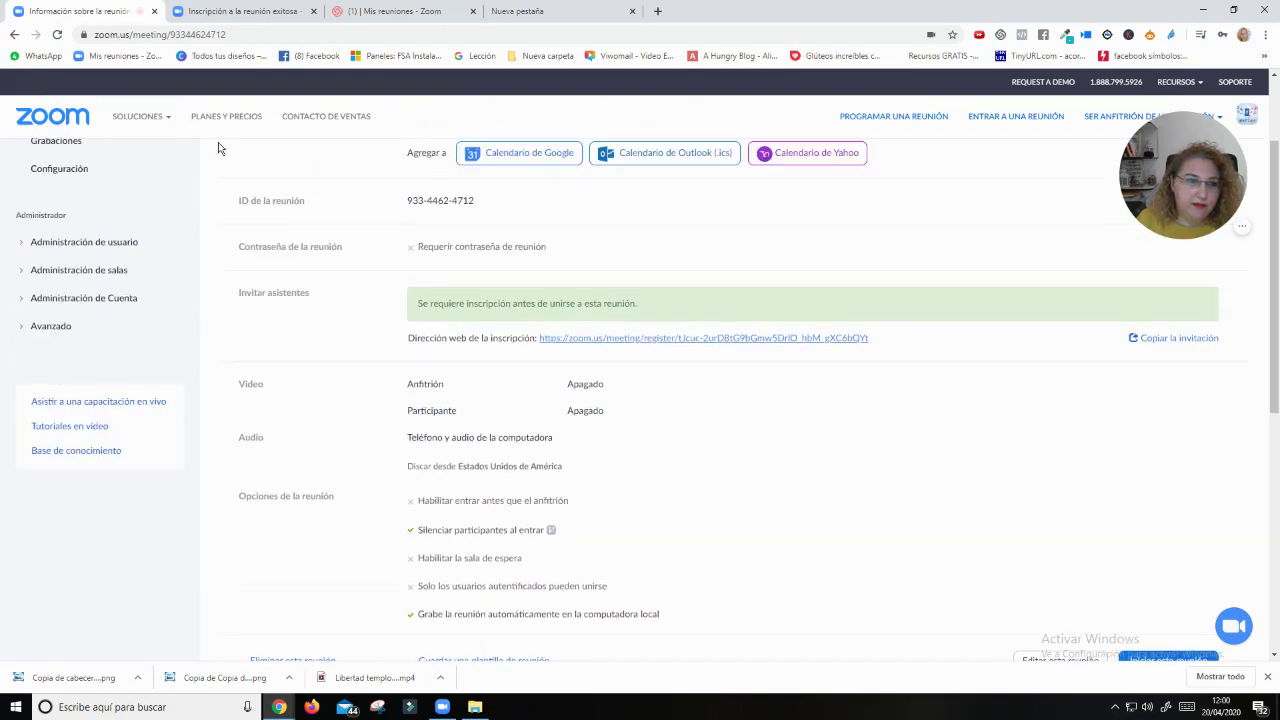
{"action": "left_click", "coordinate": [57, 35]}
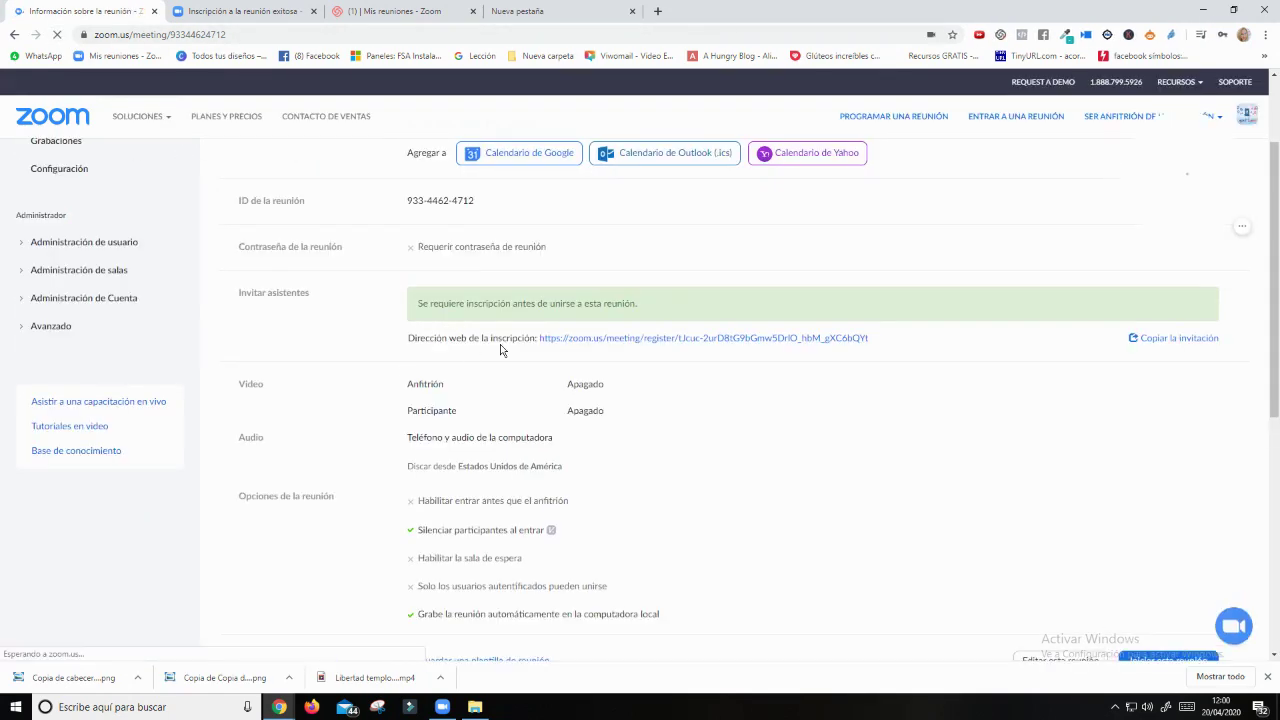
{"action": "scroll", "coordinate": [572, 365], "scroll_direction": "down", "scroll_amount": 5}
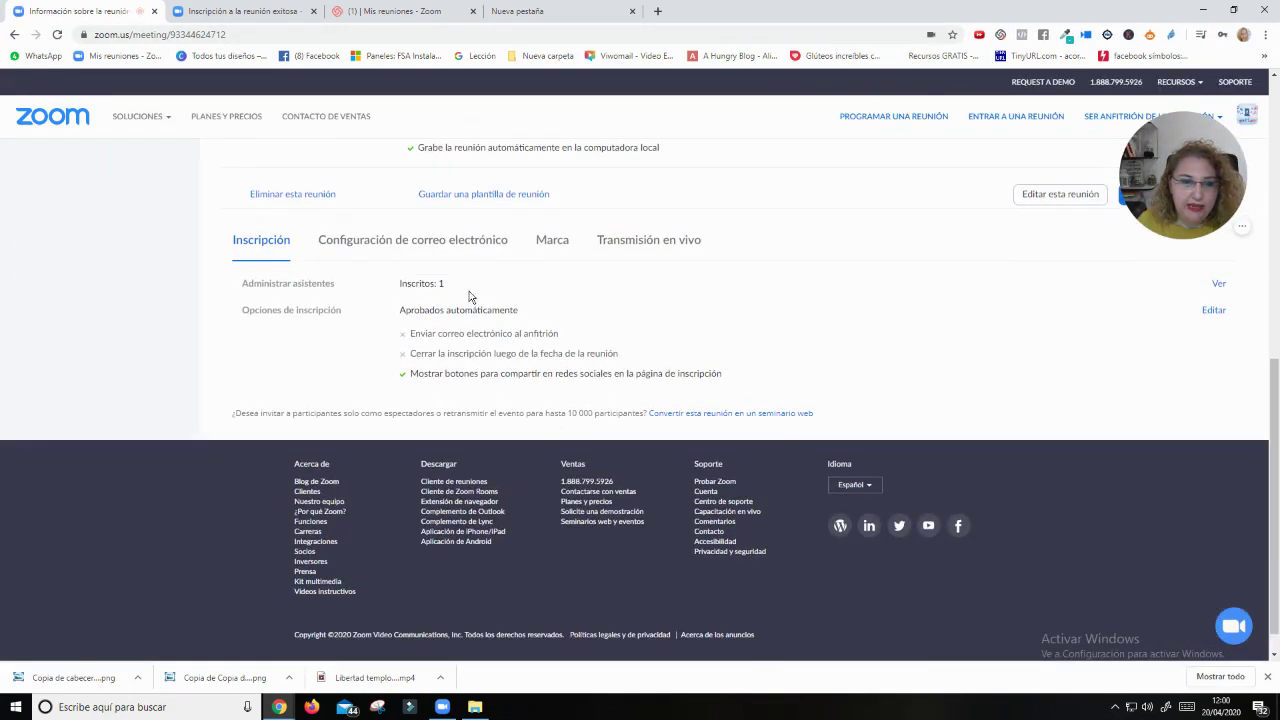
{"action": "left_click", "coordinate": [1219, 287]}
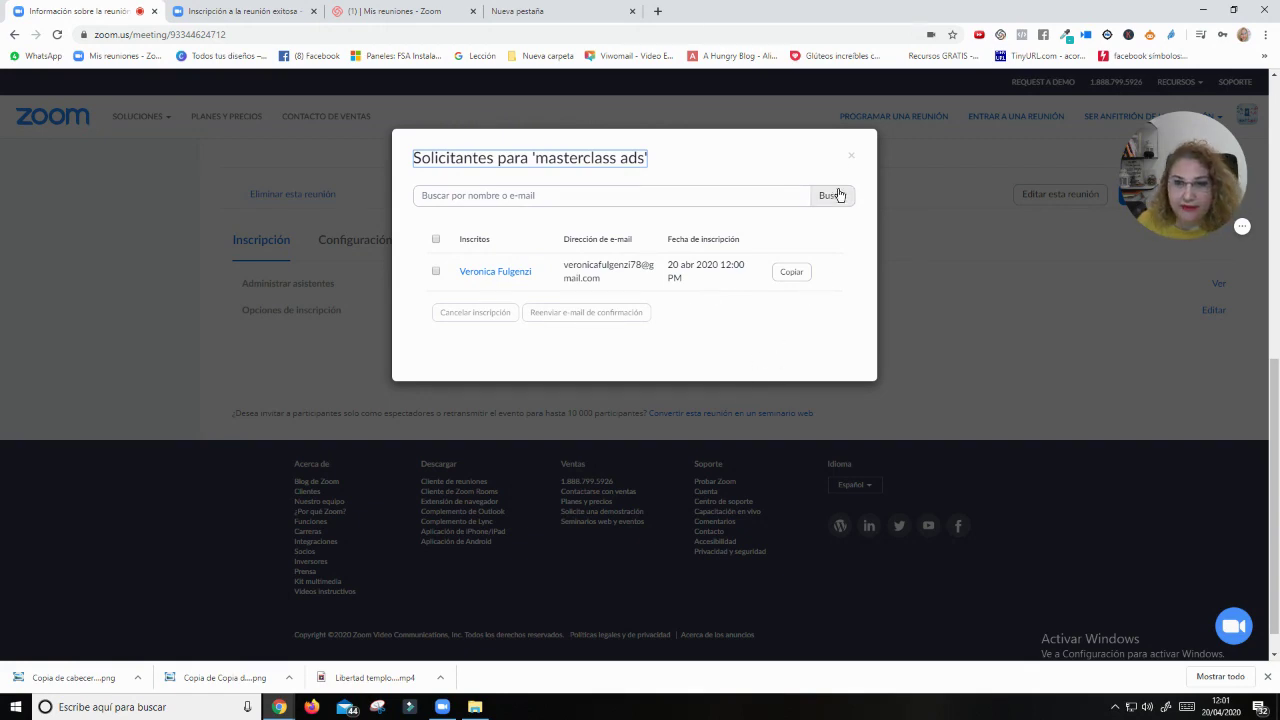
{"action": "left_click", "coordinate": [853, 159]}
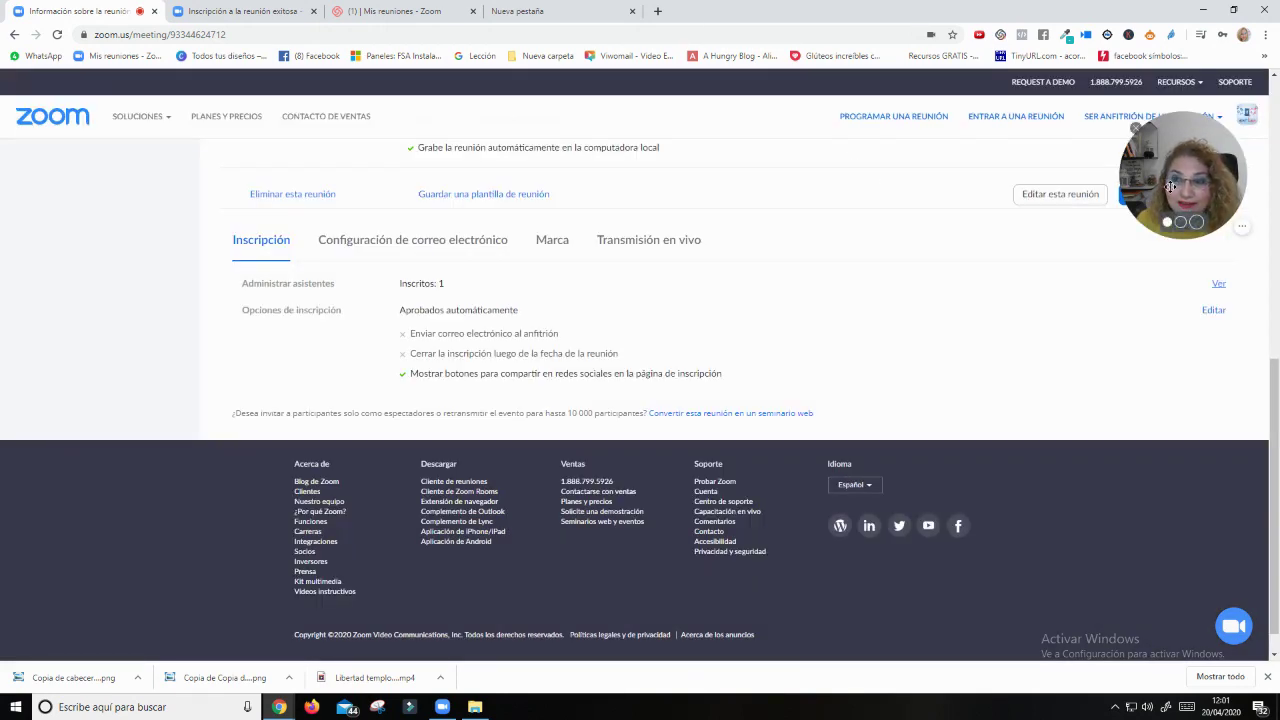
Open the account's meeting settings and look through the scheduling, password and in-meeting options.
{"action": "scroll", "coordinate": [634, 297], "scroll_direction": "up", "scroll_amount": 10}
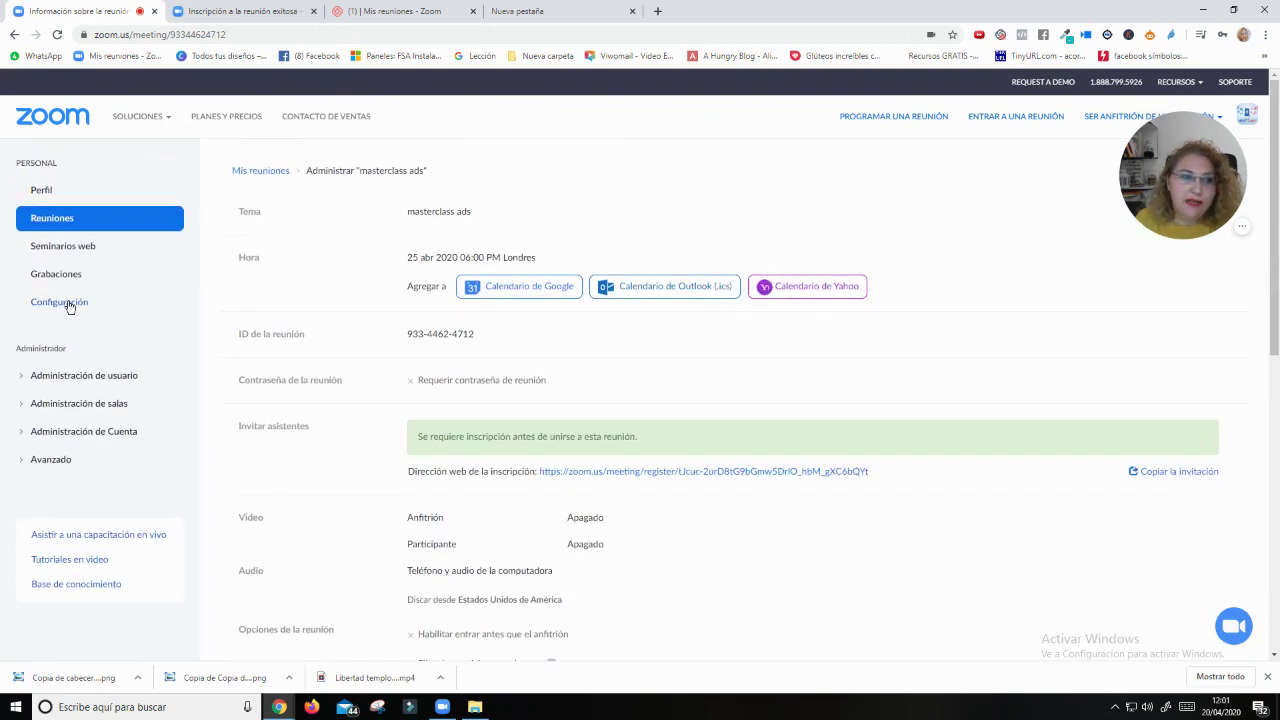
{"action": "left_click", "coordinate": [61, 303]}
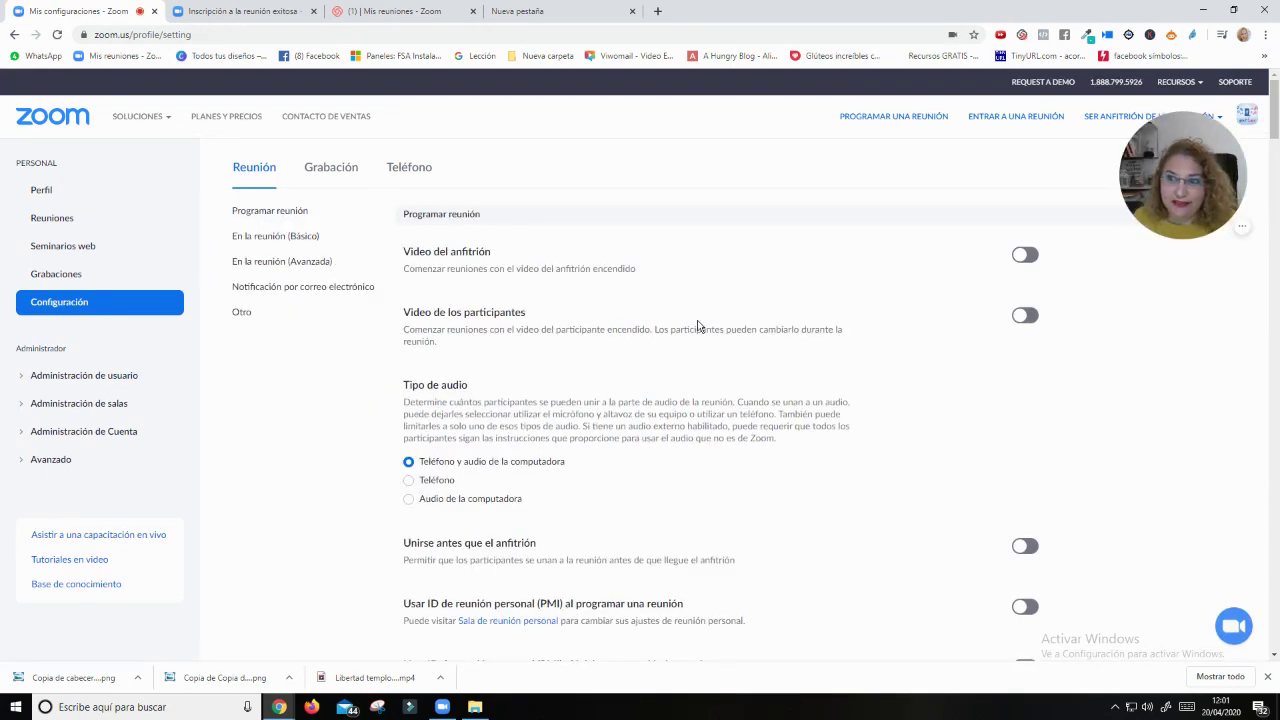
{"action": "scroll", "coordinate": [714, 371], "scroll_direction": "down", "scroll_amount": 1}
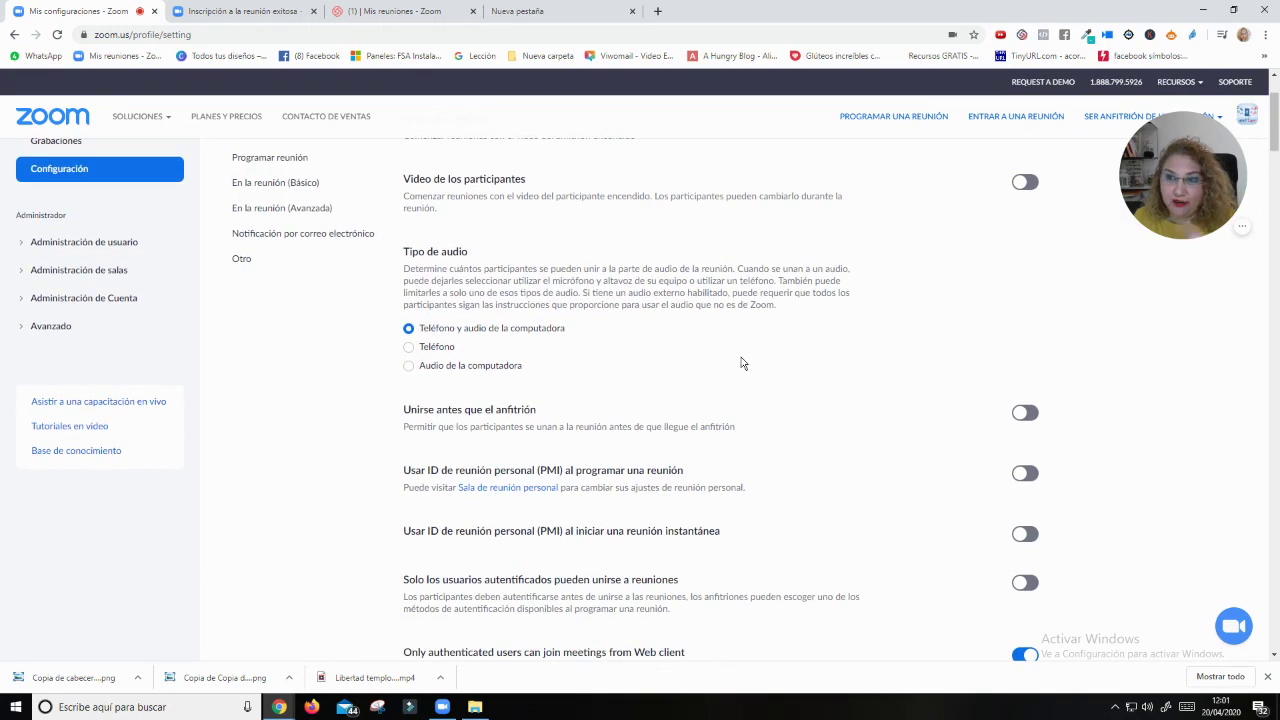
{"action": "scroll", "coordinate": [741, 363], "scroll_direction": "down", "scroll_amount": 4}
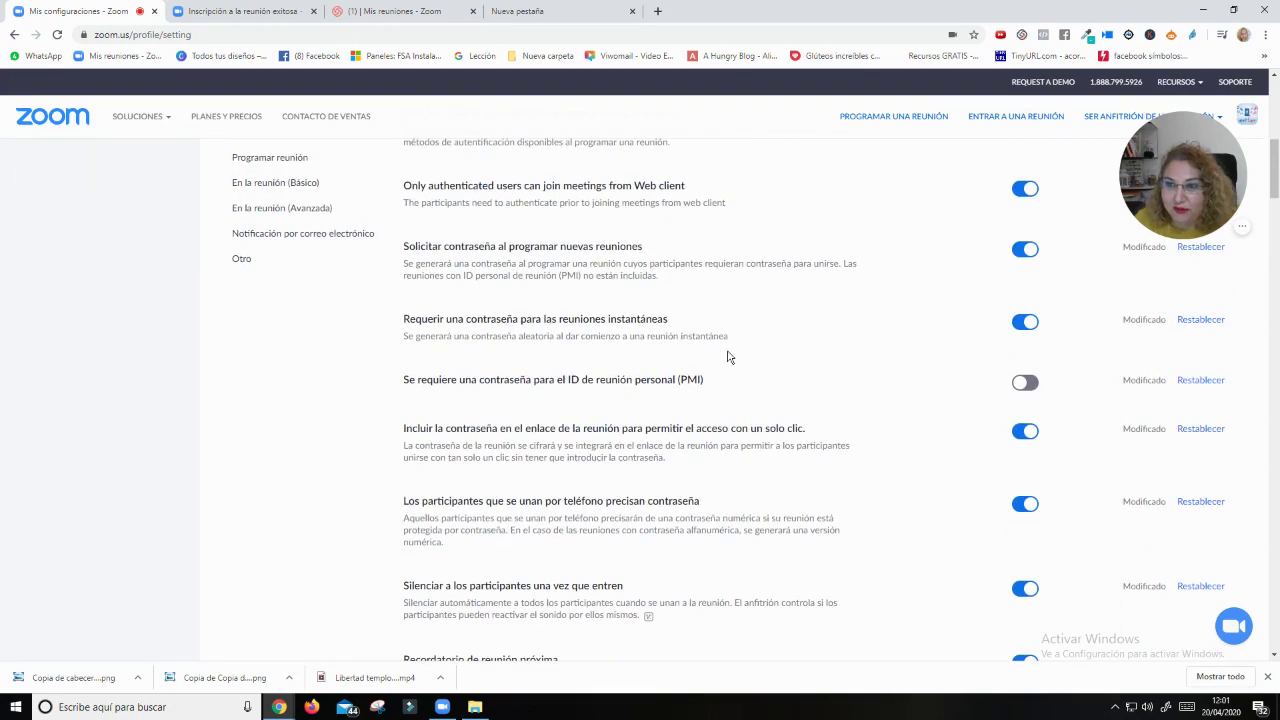
{"action": "scroll", "coordinate": [718, 363], "scroll_direction": "down", "scroll_amount": 1}
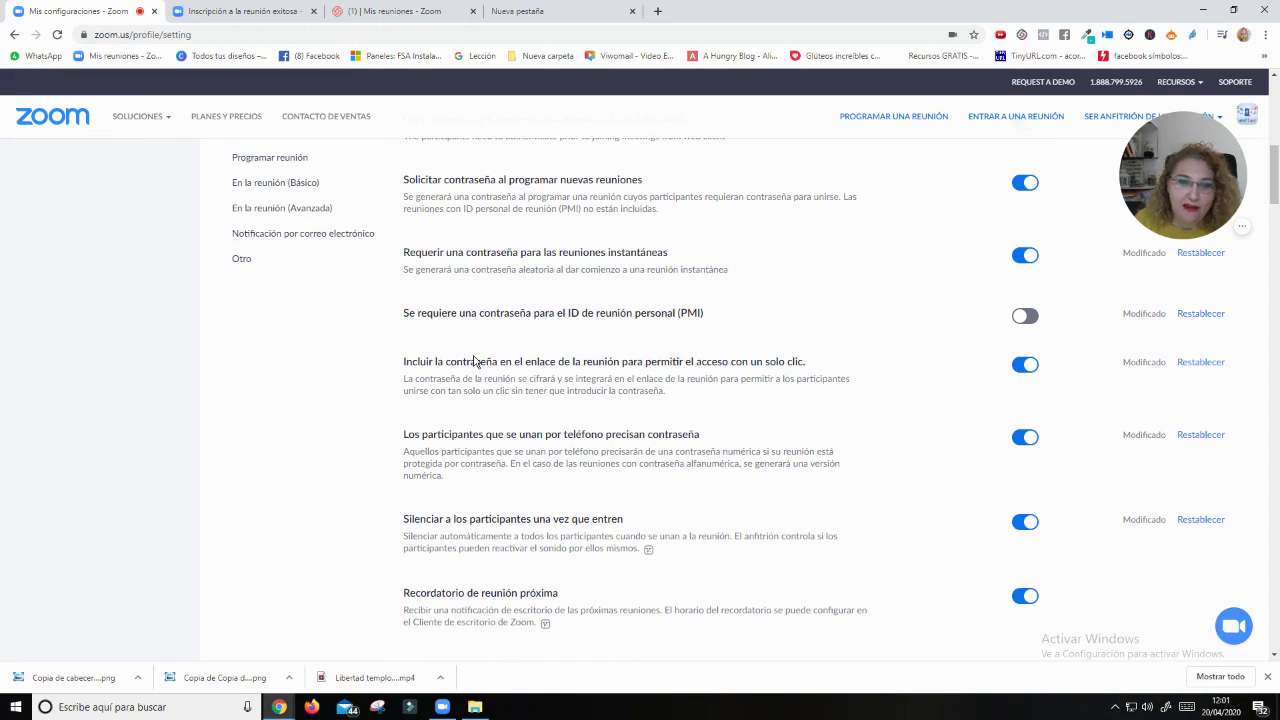
{"action": "scroll", "coordinate": [657, 340], "scroll_direction": "up", "scroll_amount": 1}
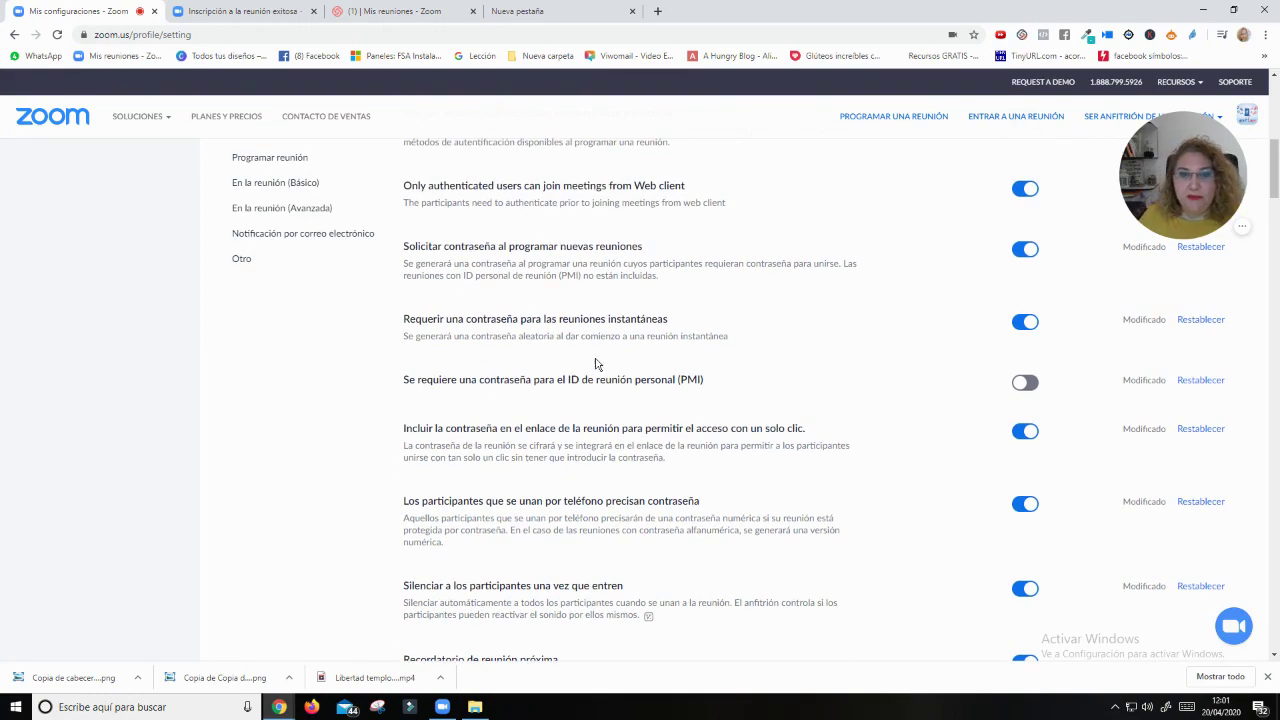
{"action": "scroll", "coordinate": [595, 363], "scroll_direction": "down", "scroll_amount": 12}
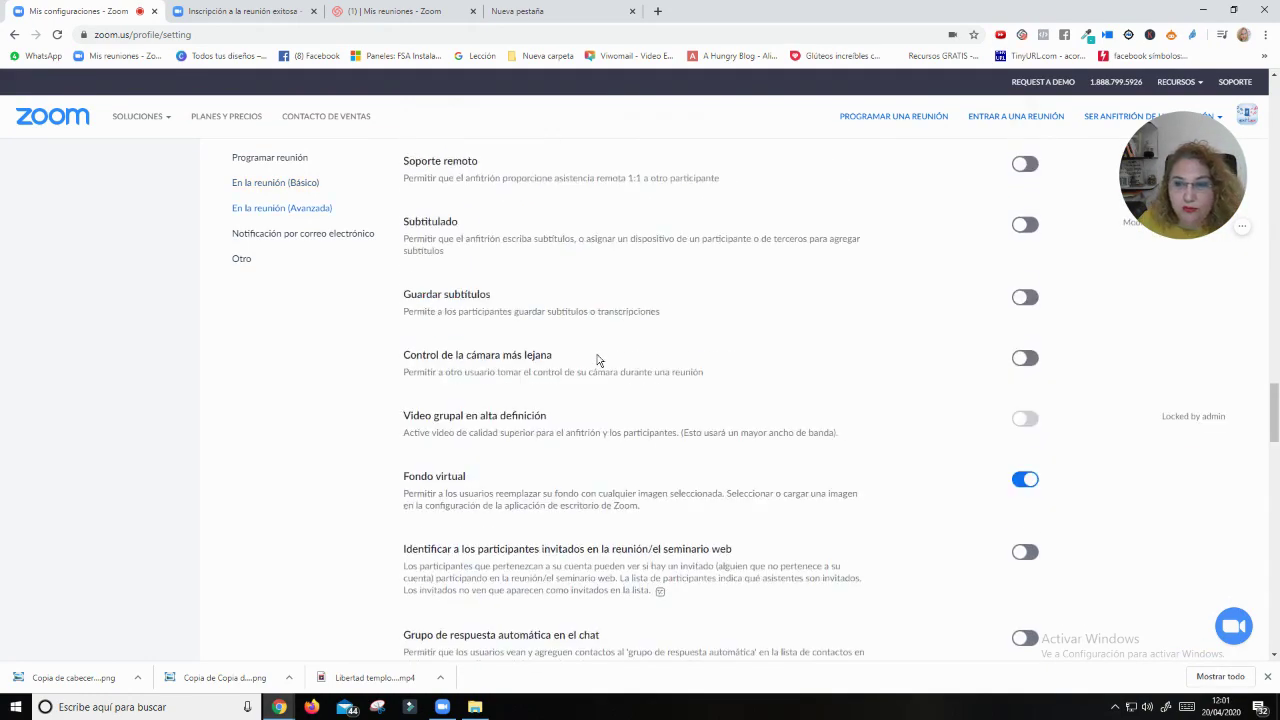
{"action": "scroll", "coordinate": [580, 355], "scroll_direction": "down", "scroll_amount": 10}
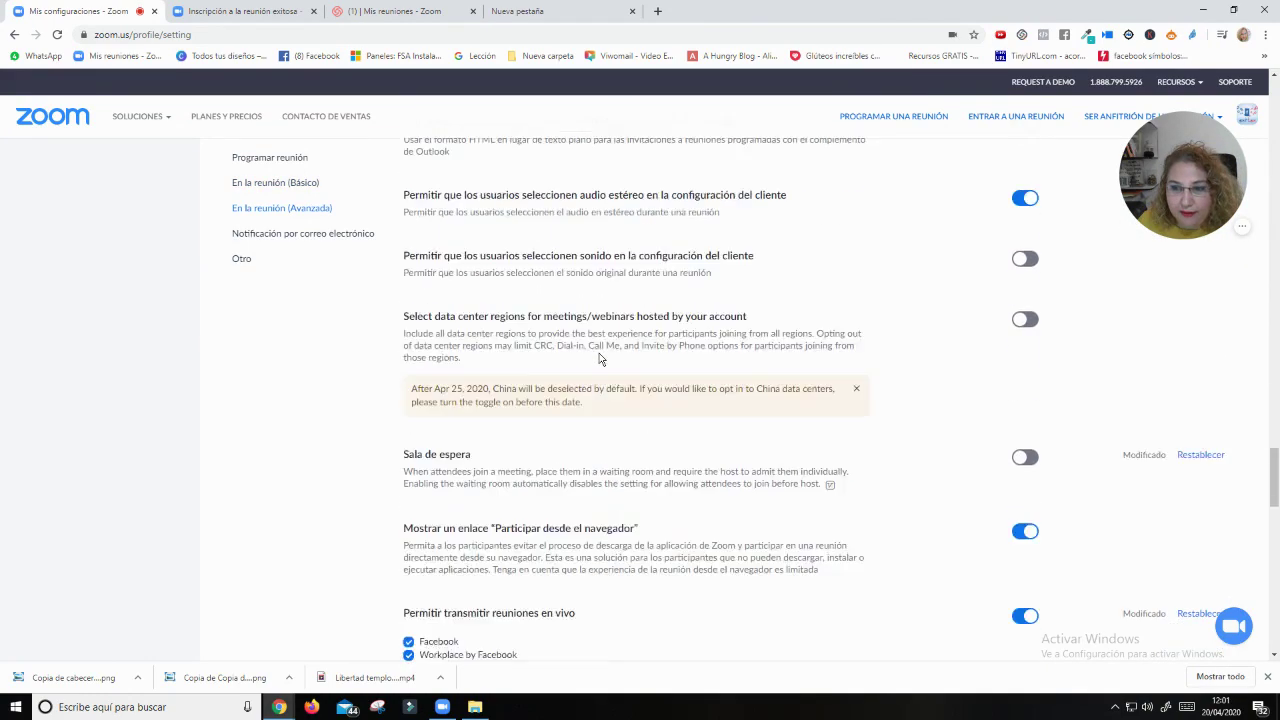
Switch live streaming of meetings off and back on in the advanced in-meeting settings.
{"action": "left_click", "coordinate": [287, 210]}
{"action": "scroll", "coordinate": [685, 440], "scroll_direction": "down", "scroll_amount": 4}
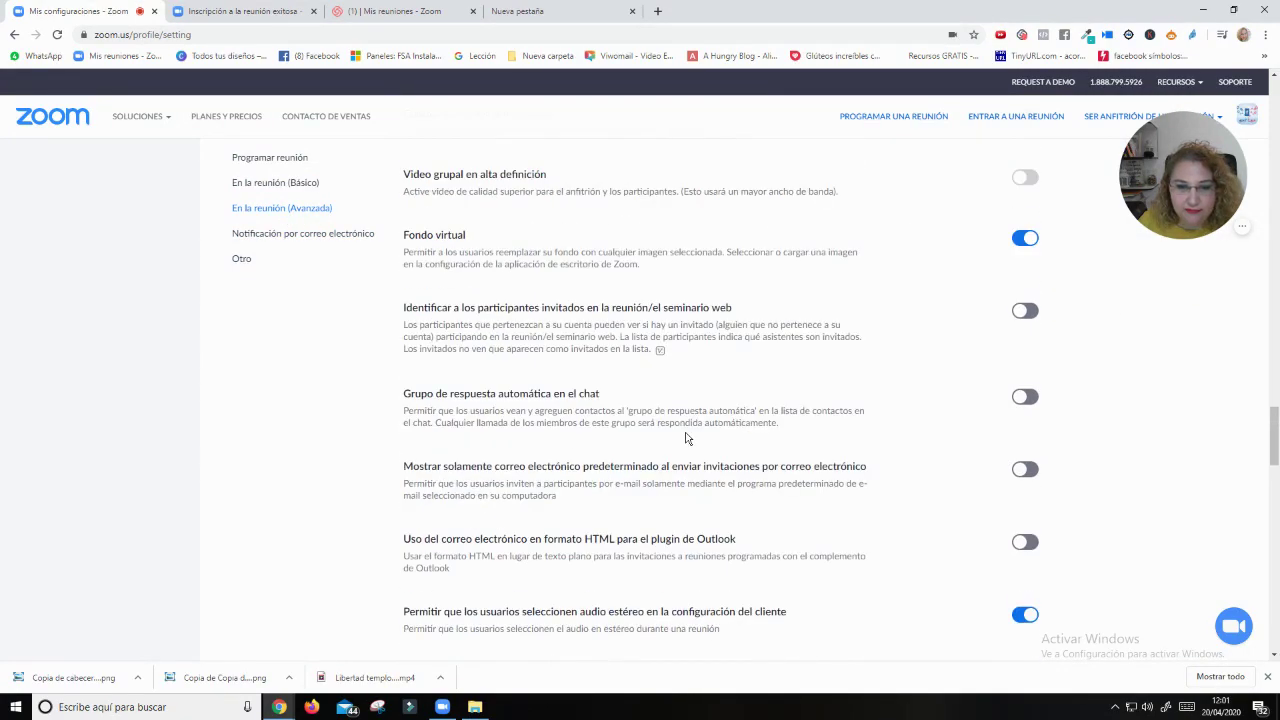
{"action": "scroll", "coordinate": [686, 438], "scroll_direction": "down", "scroll_amount": 8}
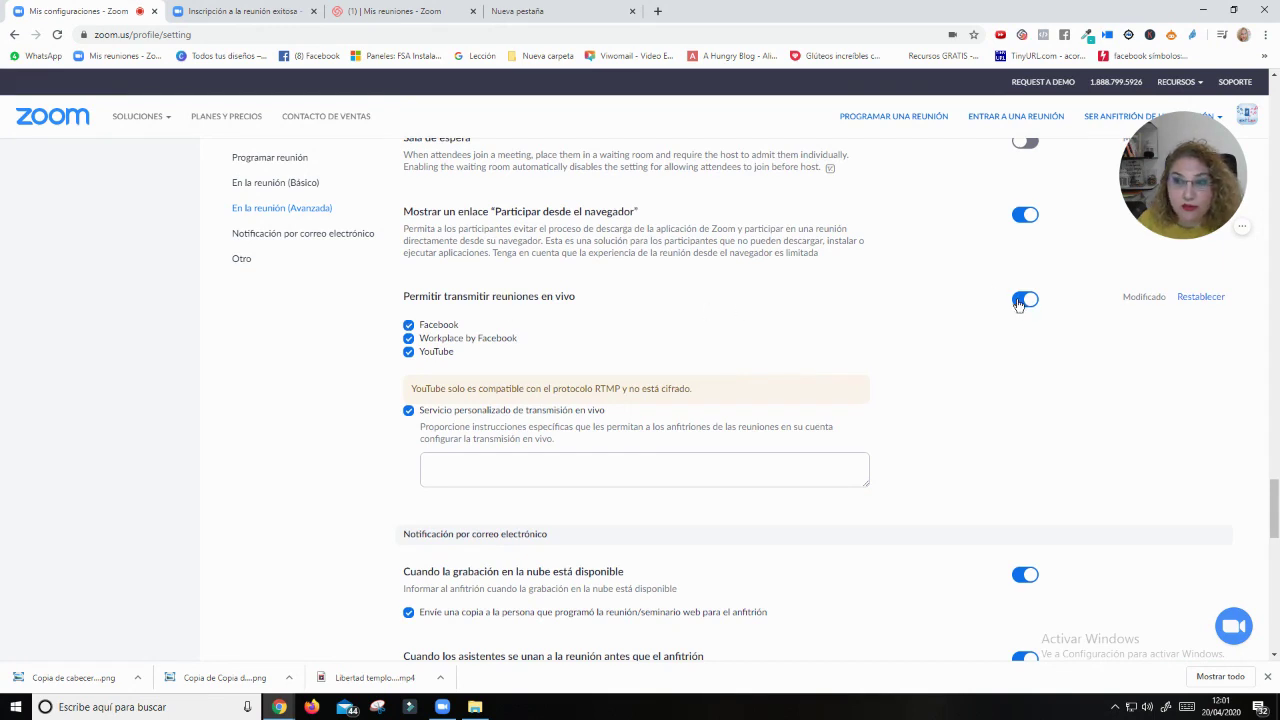
{"action": "left_click", "coordinate": [1020, 300]}
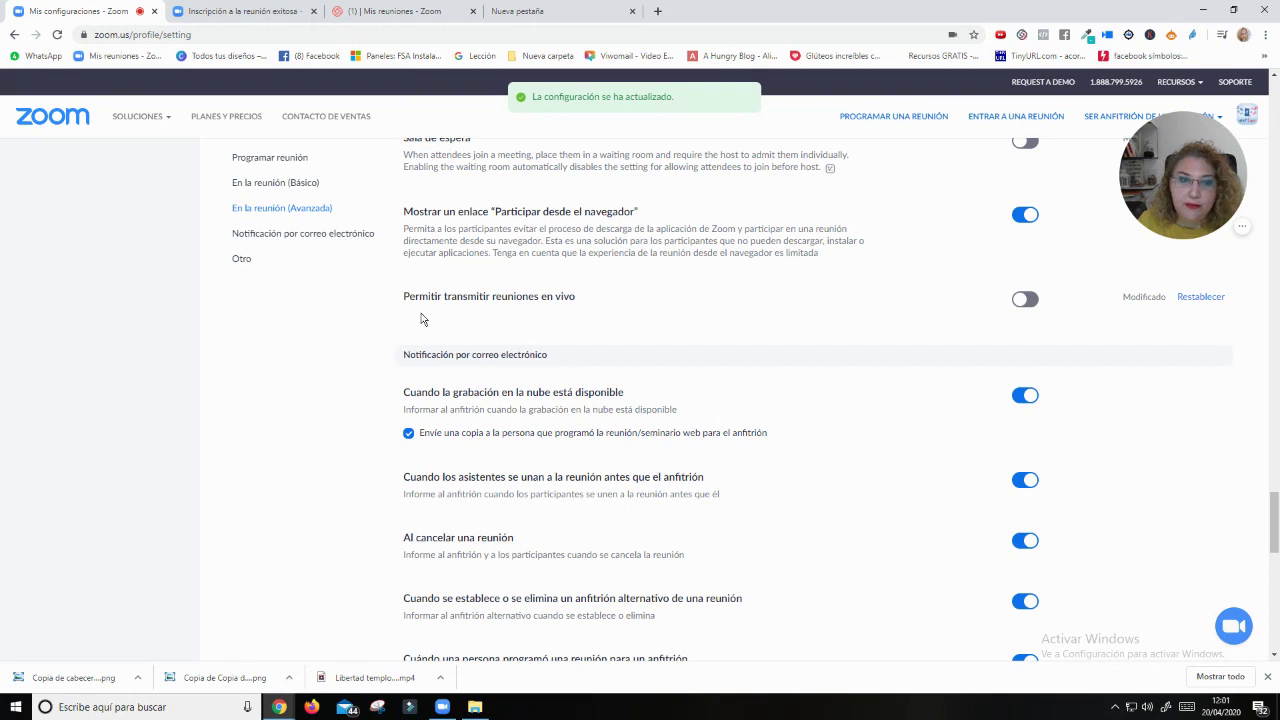
{"action": "left_click", "coordinate": [1022, 299]}
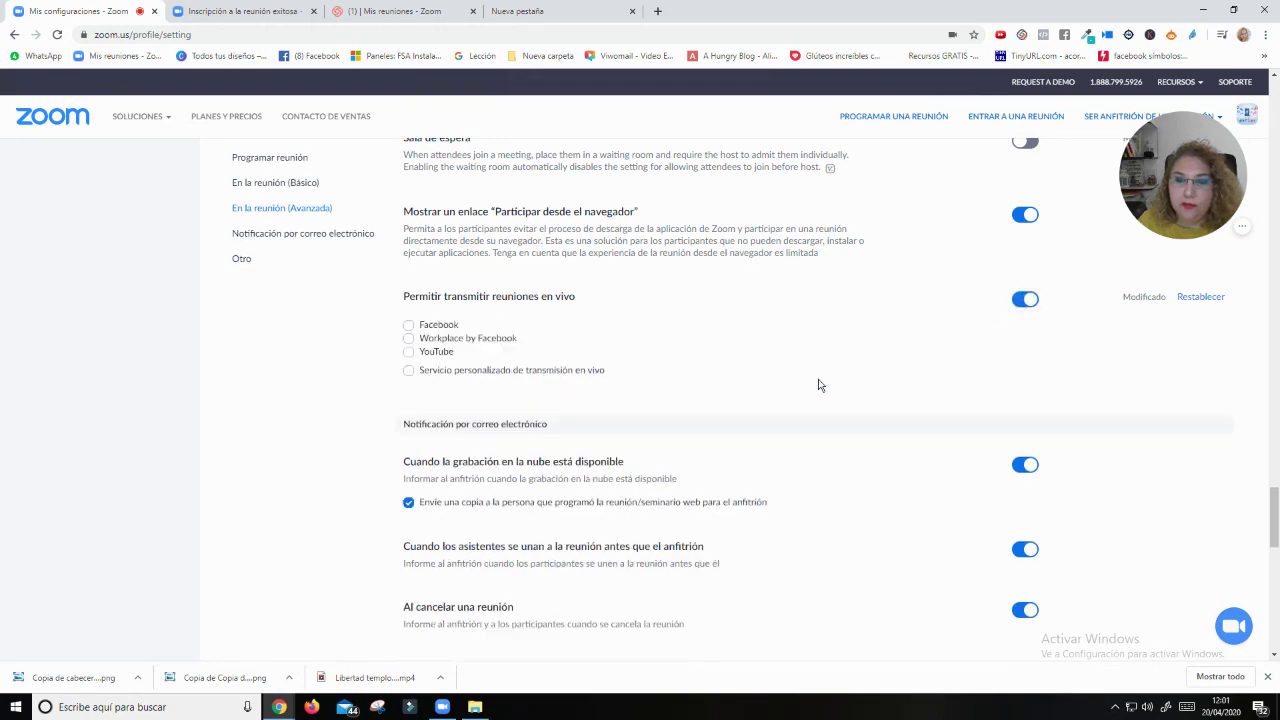
Allow live streaming to Facebook, YouTube and a custom streaming service, and save the setting.
{"action": "left_click", "coordinate": [408, 325]}
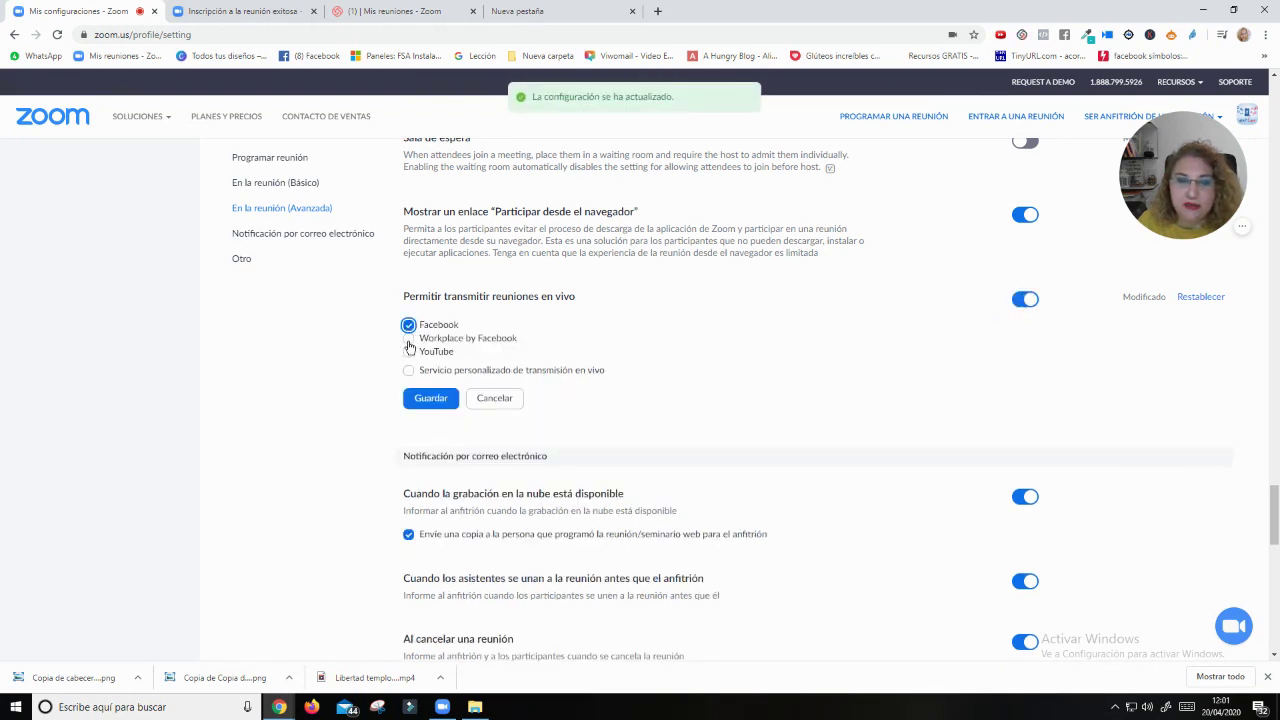
{"action": "left_click", "coordinate": [408, 351]}
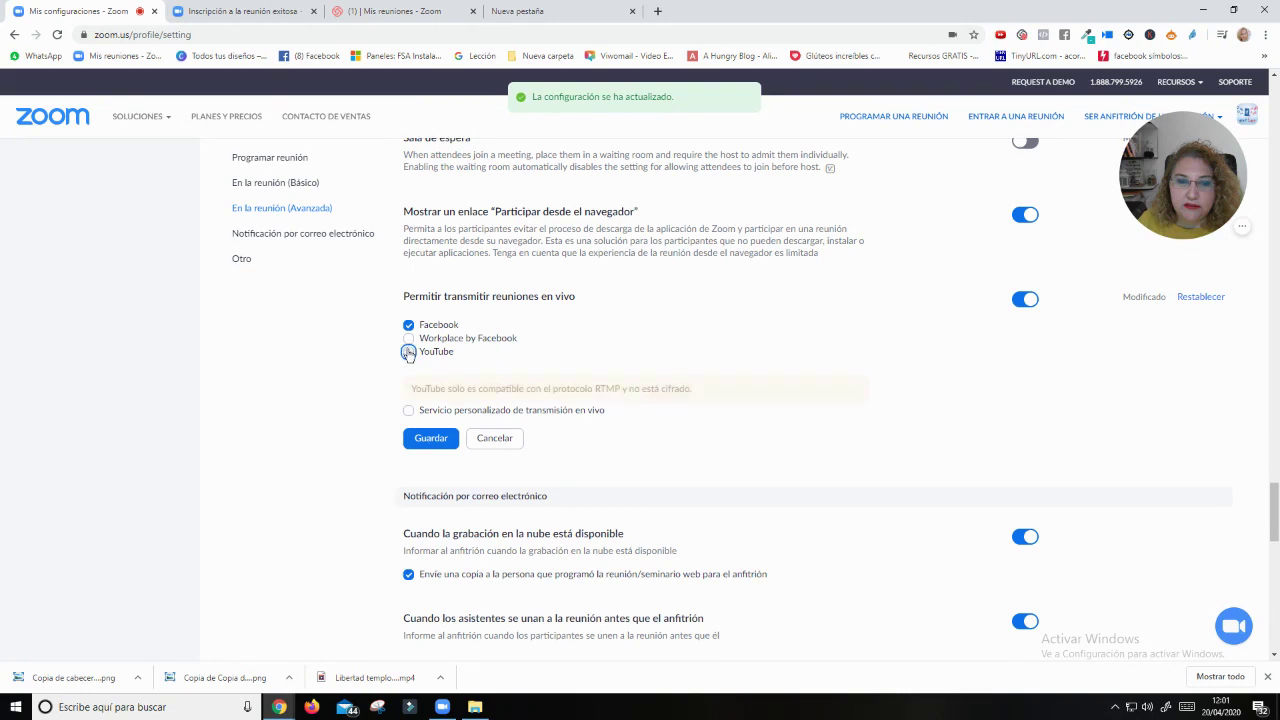
{"action": "left_click", "coordinate": [408, 411]}
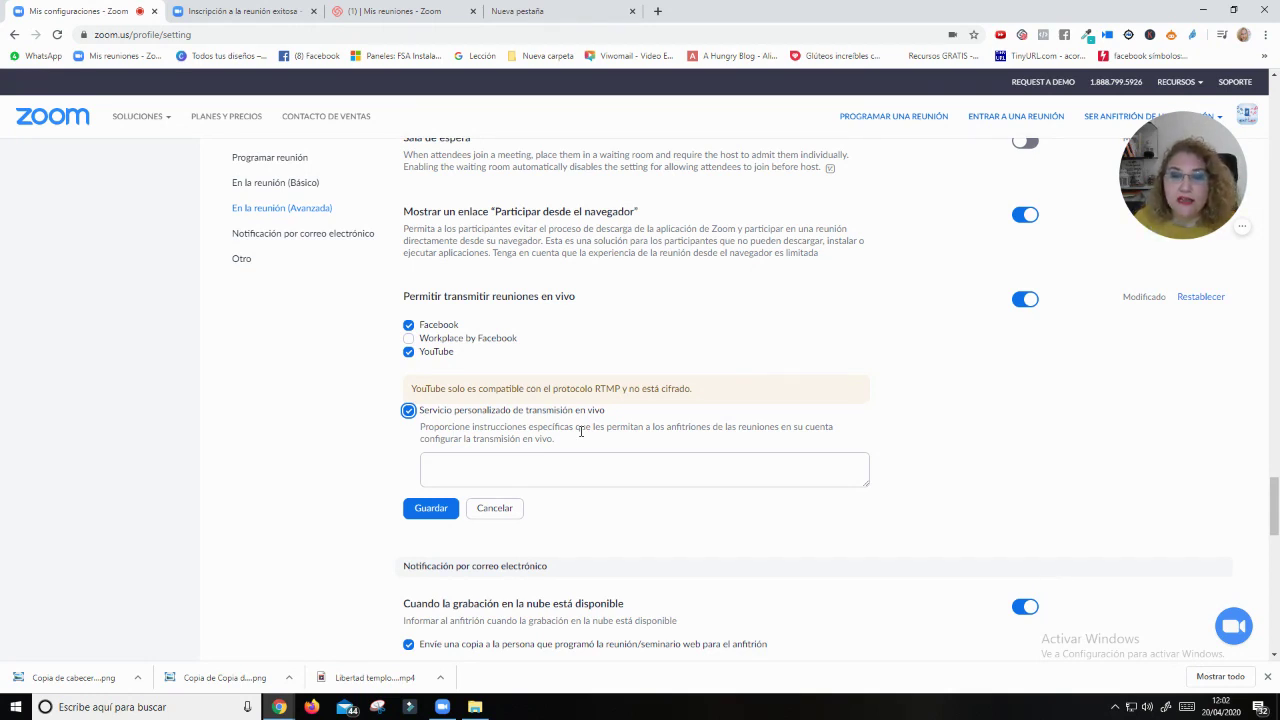
{"action": "left_click", "coordinate": [430, 507]}
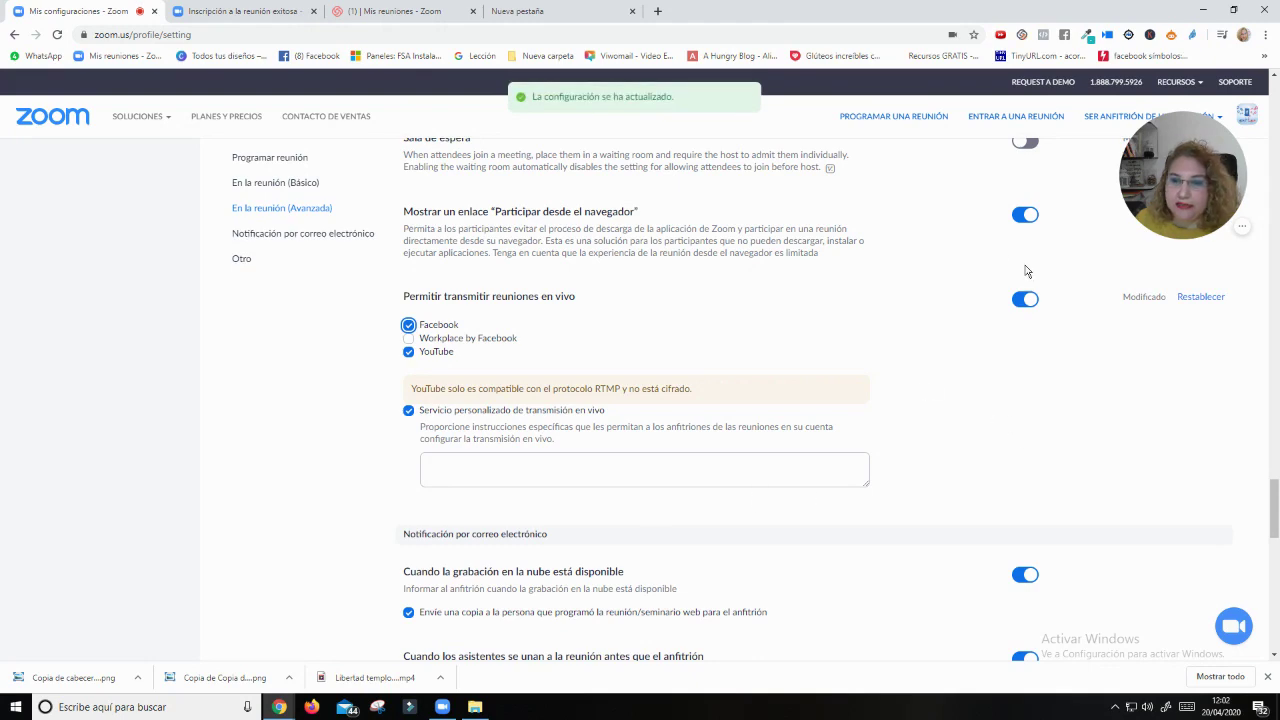
Look back through the advanced in-meeting options, and examine the scheduling section's host, authentication and password settings.
{"action": "scroll", "coordinate": [816, 381], "scroll_direction": "up", "scroll_amount": 4}
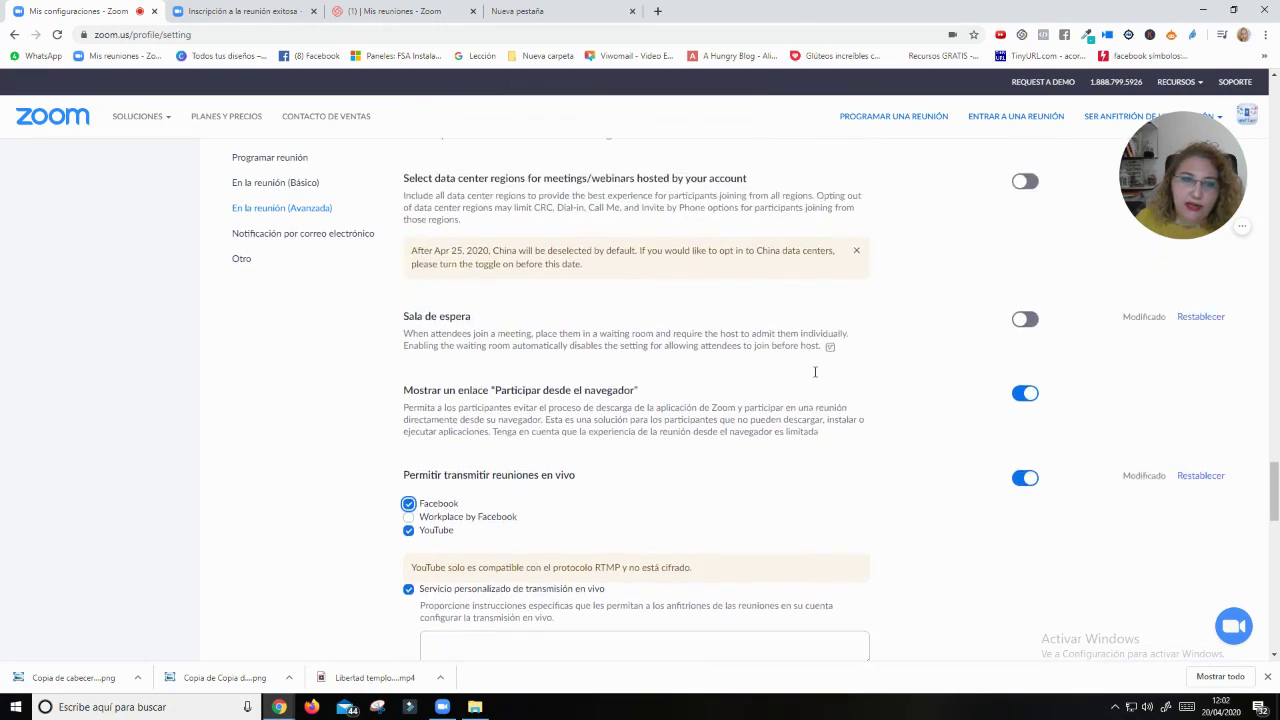
{"action": "scroll", "coordinate": [820, 400], "scroll_direction": "up", "scroll_amount": 1}
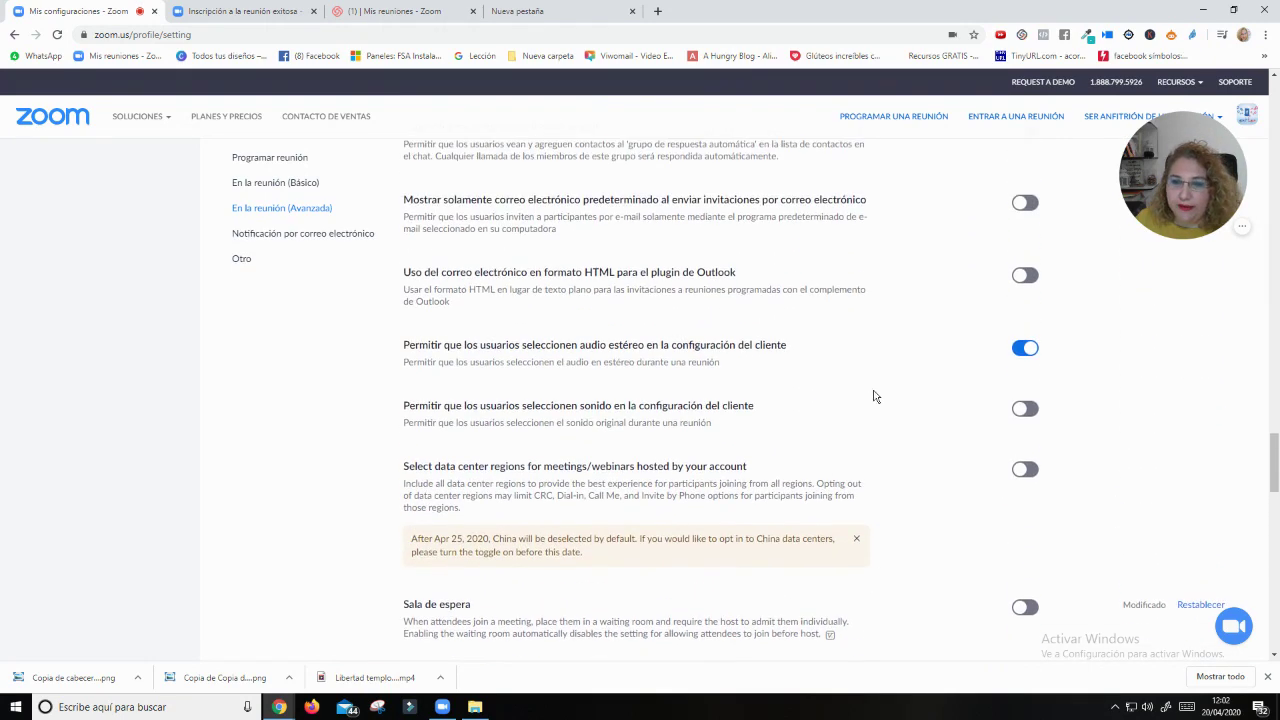
{"action": "scroll", "coordinate": [706, 437], "scroll_direction": "up", "scroll_amount": 3}
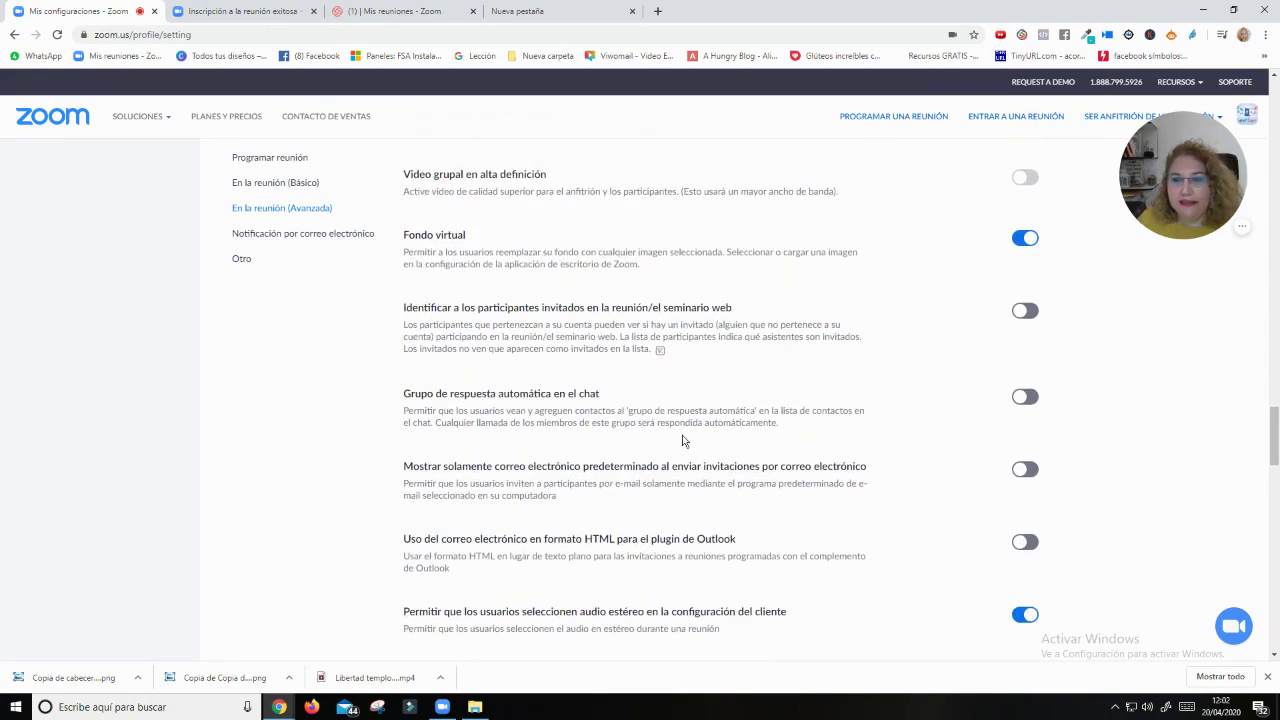
{"action": "scroll", "coordinate": [714, 426], "scroll_direction": "up", "scroll_amount": 3}
{"action": "scroll", "coordinate": [823, 423], "scroll_direction": "up", "scroll_amount": 10}
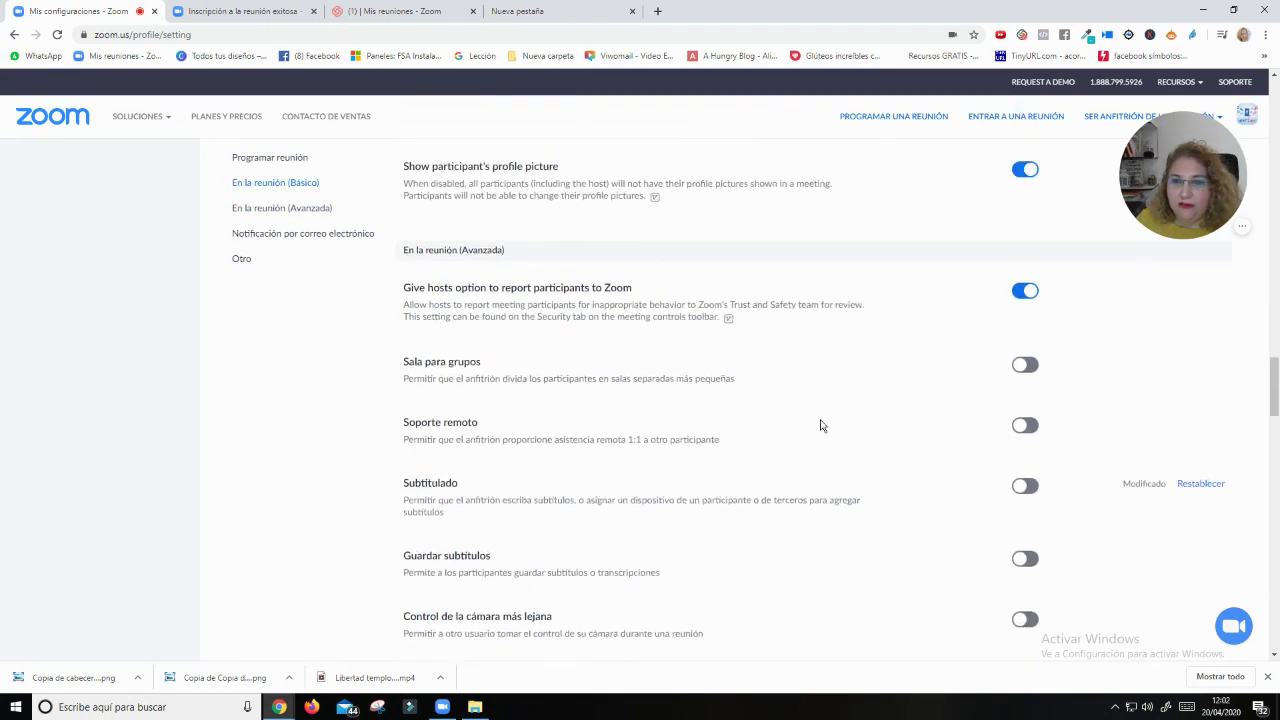
{"action": "left_click", "coordinate": [264, 162]}
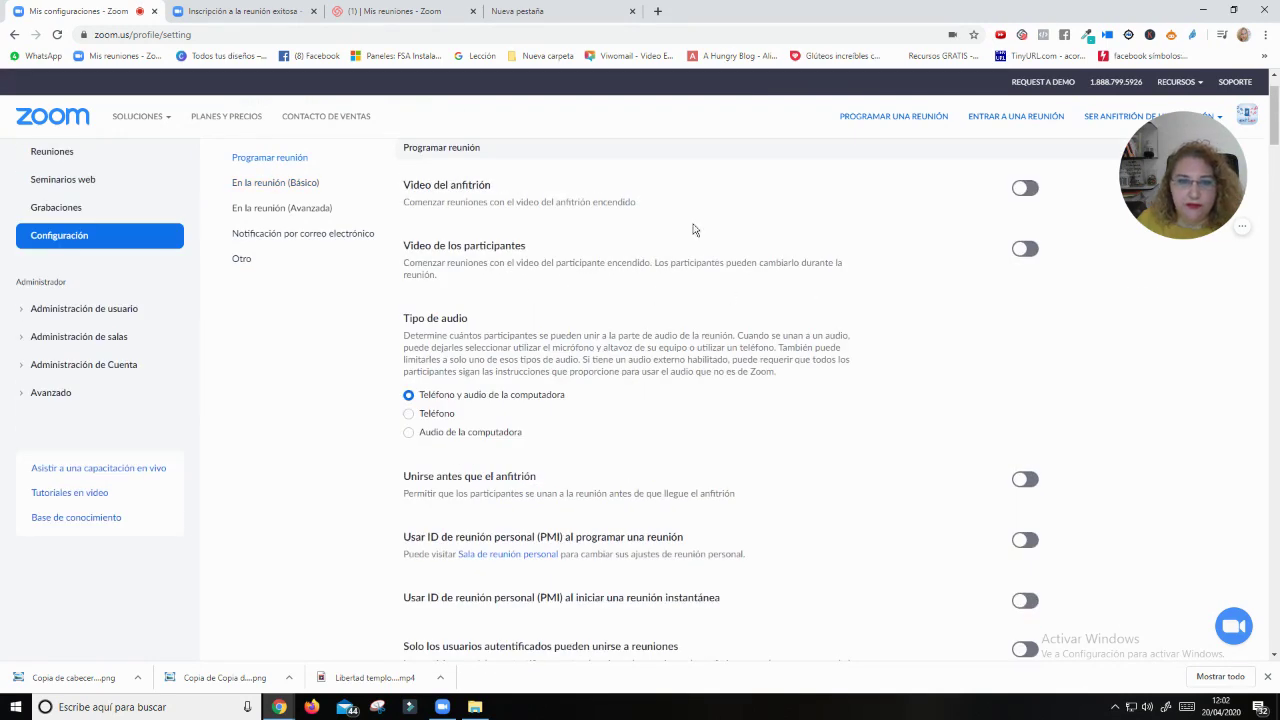
{"action": "scroll", "coordinate": [557, 266], "scroll_direction": "down", "scroll_amount": 3}
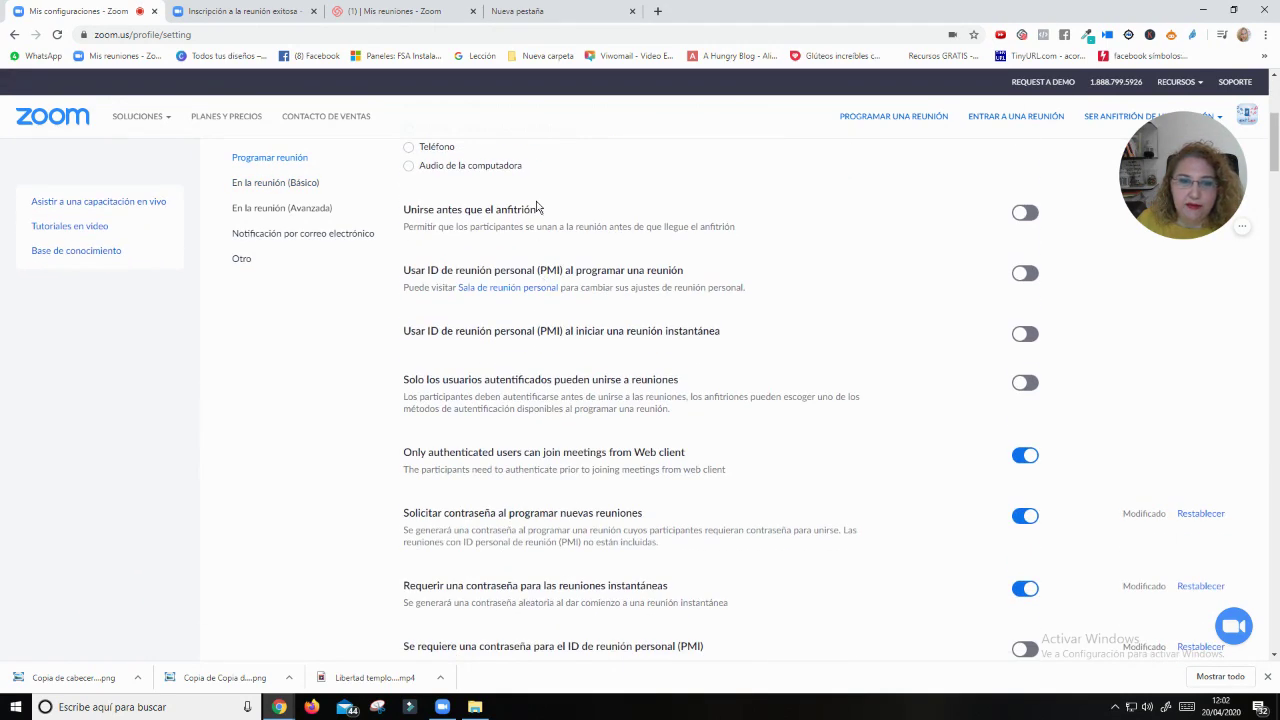
{"action": "scroll", "coordinate": [861, 233], "scroll_direction": "down", "scroll_amount": 1}
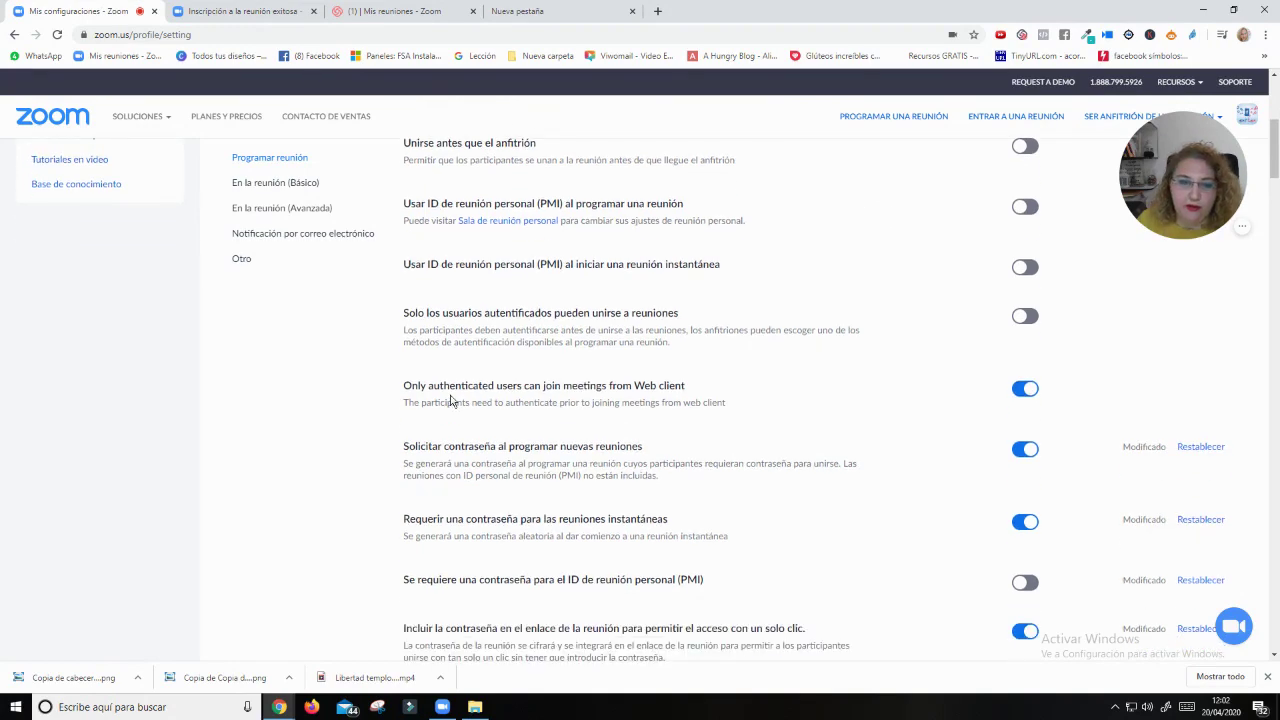
{"action": "scroll", "coordinate": [660, 384], "scroll_direction": "down", "scroll_amount": 1}
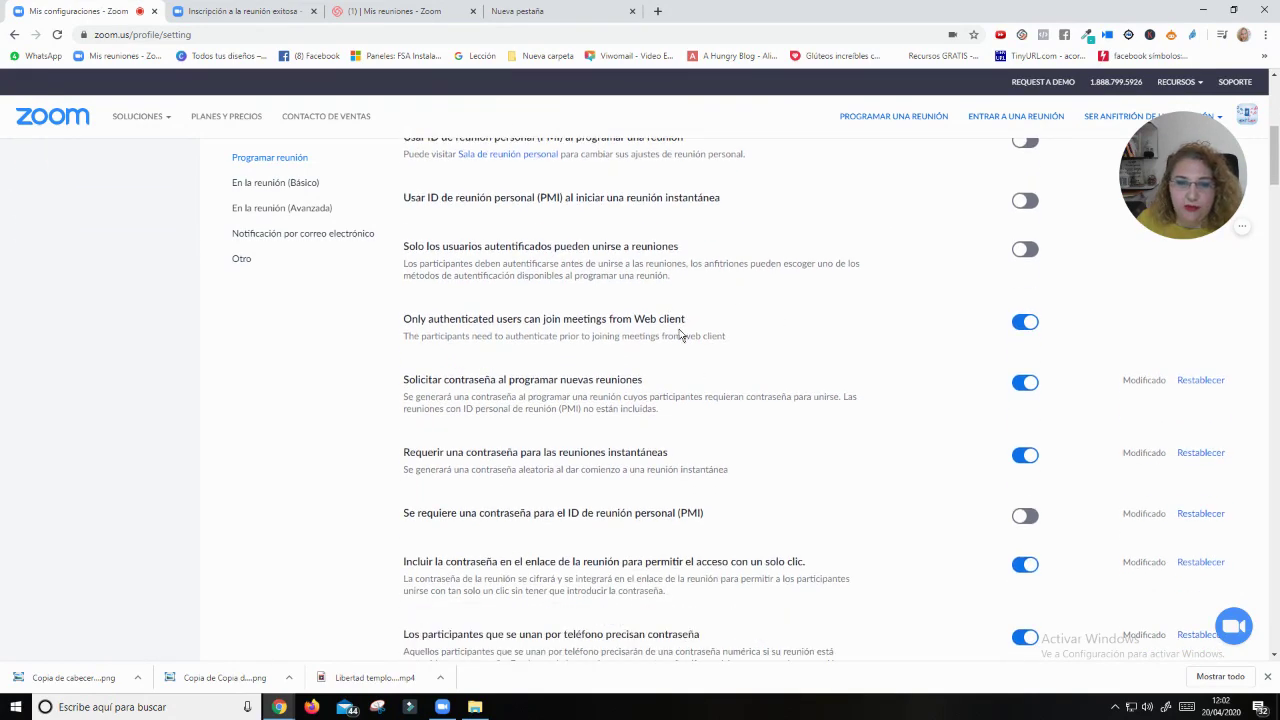
{"action": "scroll", "coordinate": [650, 337], "scroll_direction": "down", "scroll_amount": 1}
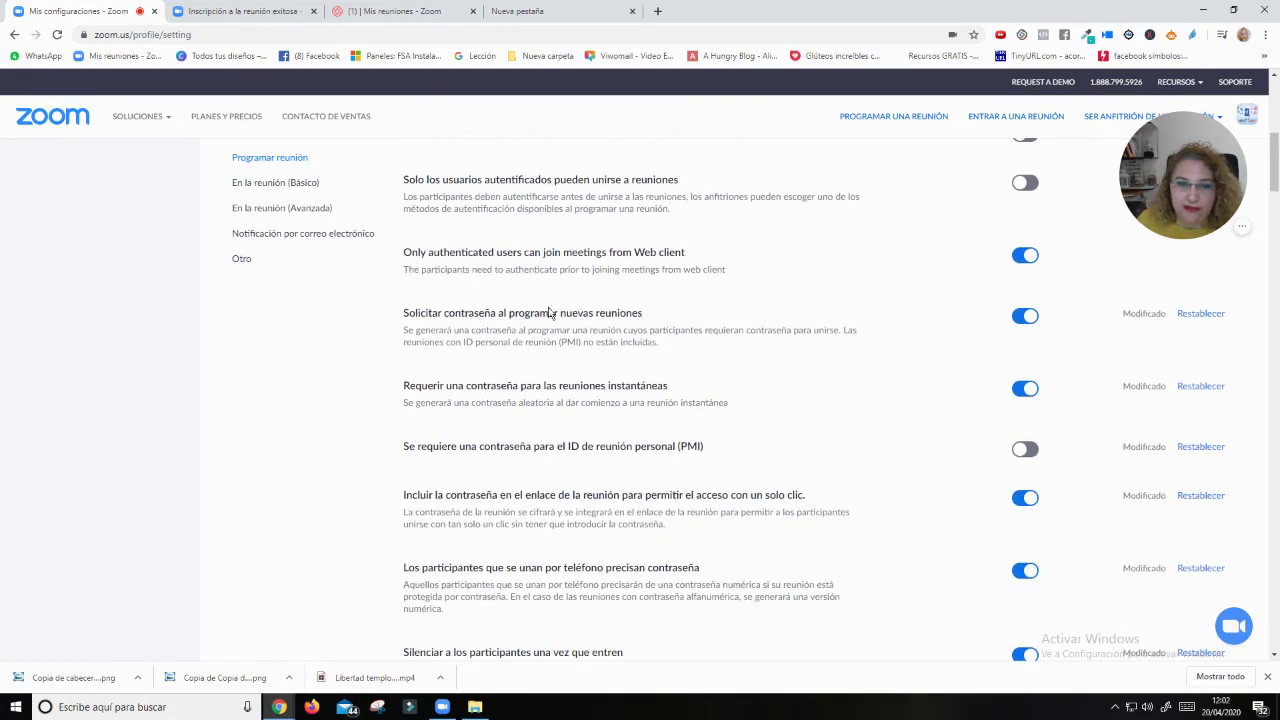
{"action": "scroll", "coordinate": [446, 278], "scroll_direction": "down", "scroll_amount": 1}
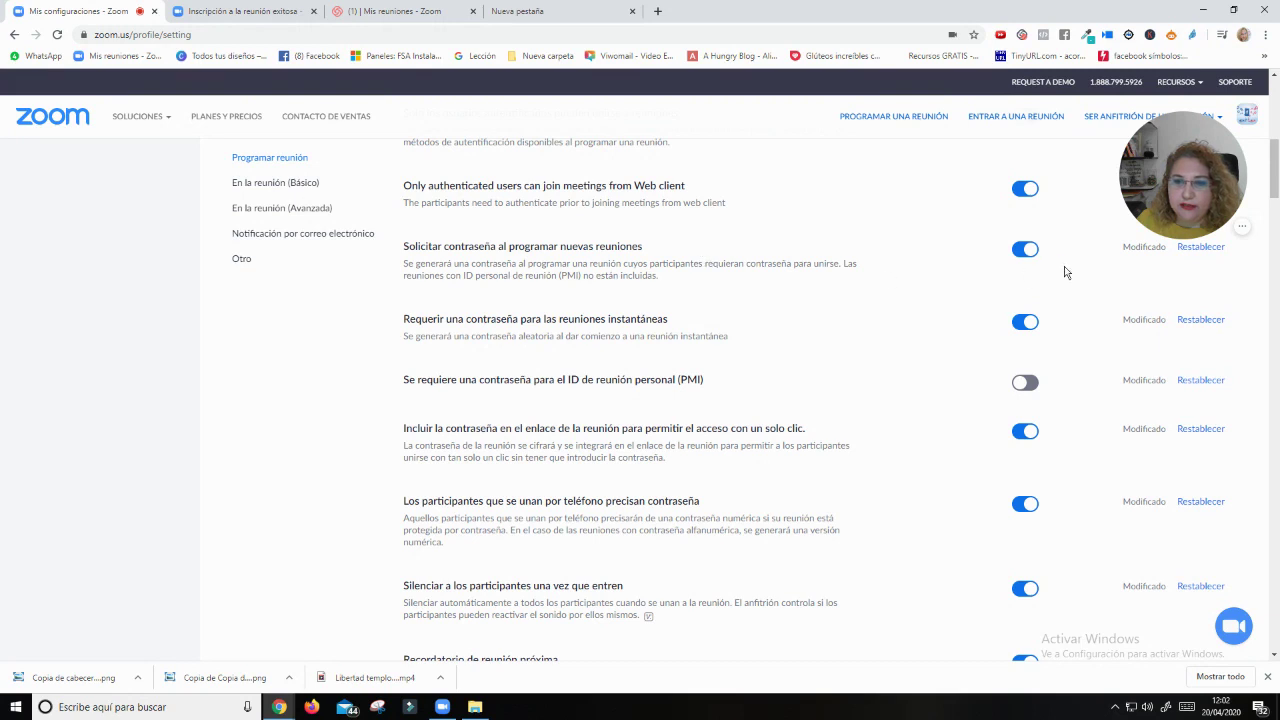
Switch the password requirement for newly scheduled meetings off and back on, and look over the remaining scheduling options.
{"action": "left_click", "coordinate": [1022, 250]}
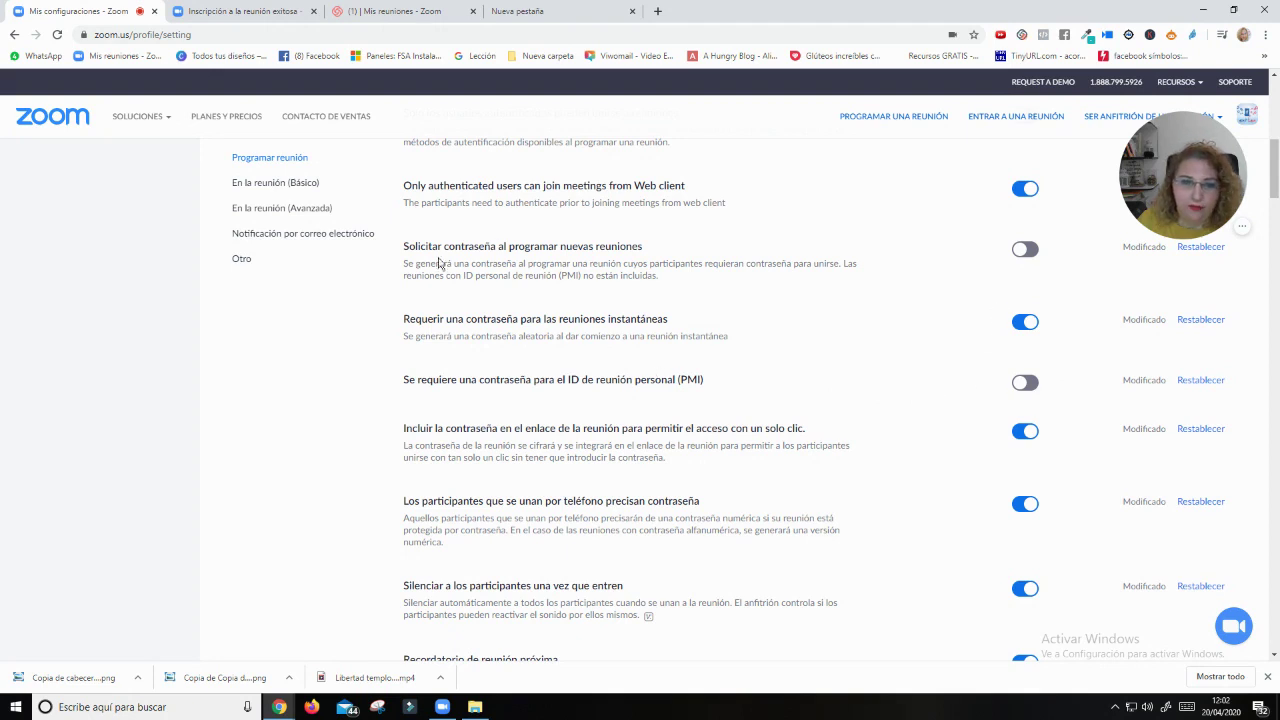
{"action": "left_click", "coordinate": [1030, 250]}
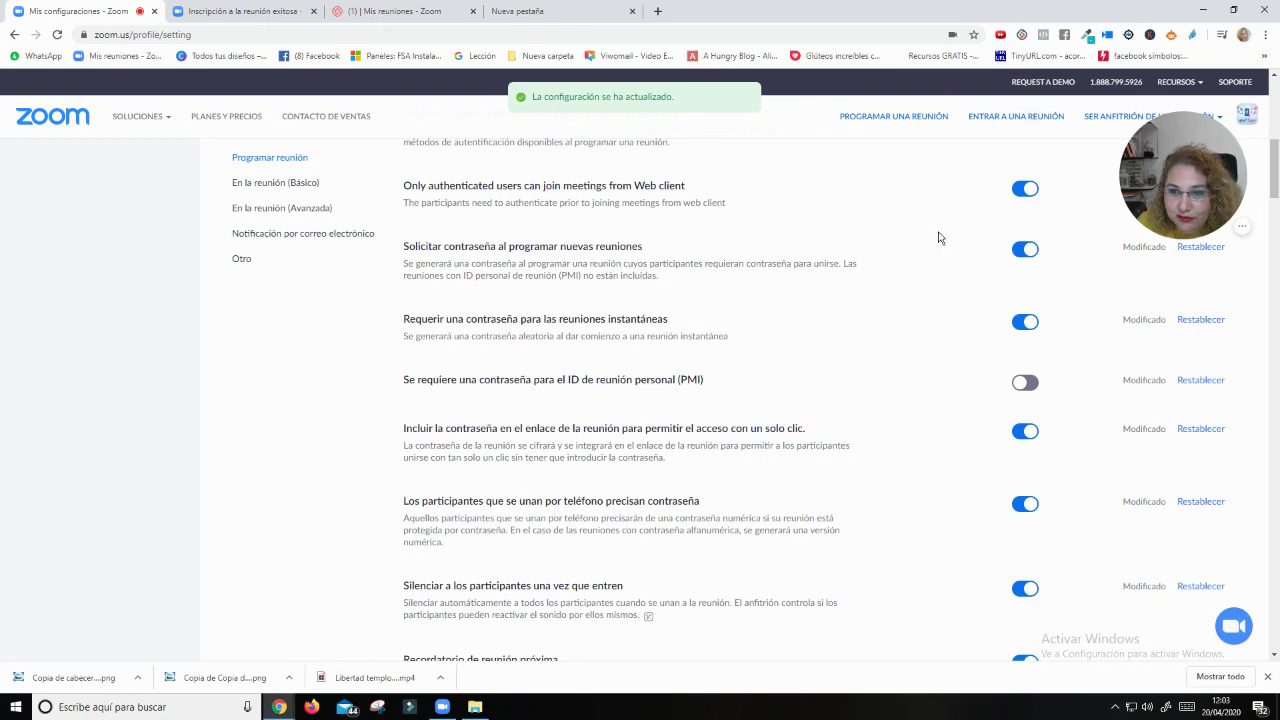
{"action": "scroll", "coordinate": [650, 316], "scroll_direction": "down", "scroll_amount": 3}
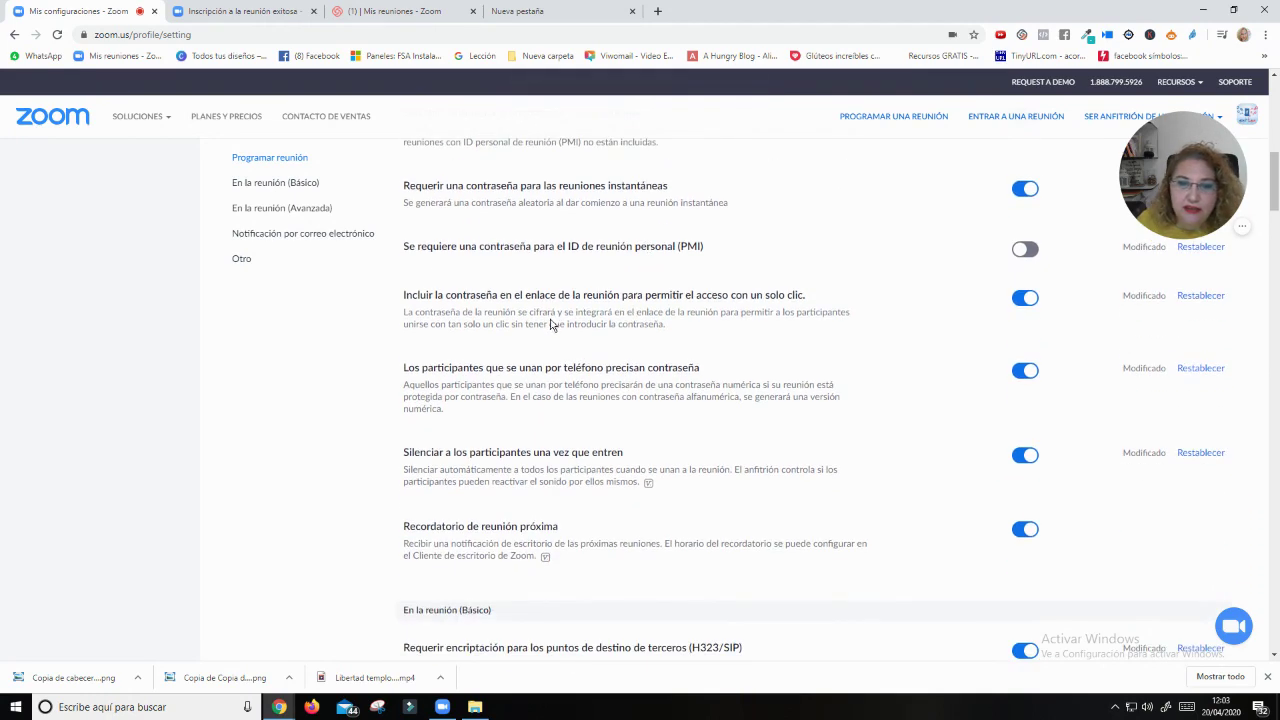